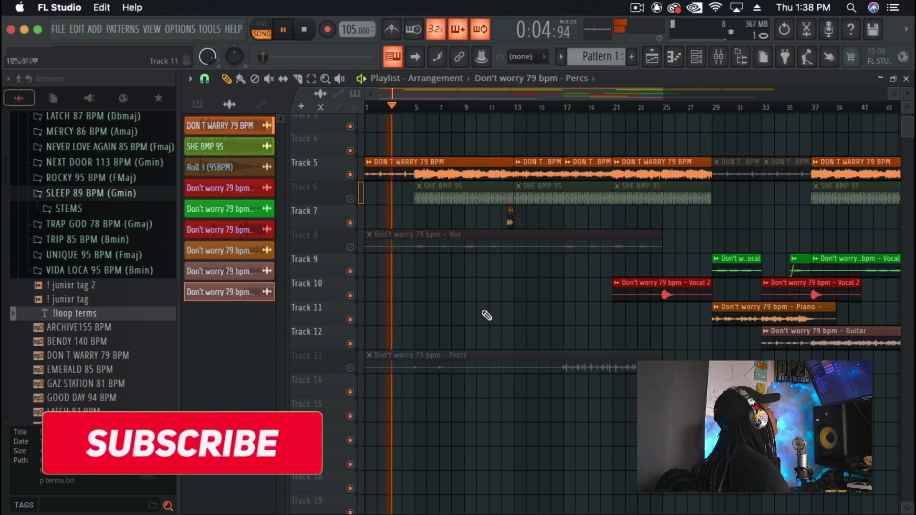
# Play the song from the start and check the stretching mode of the DON T WARRY 79 BPM clip on Track 5
pyautogui.press('space')
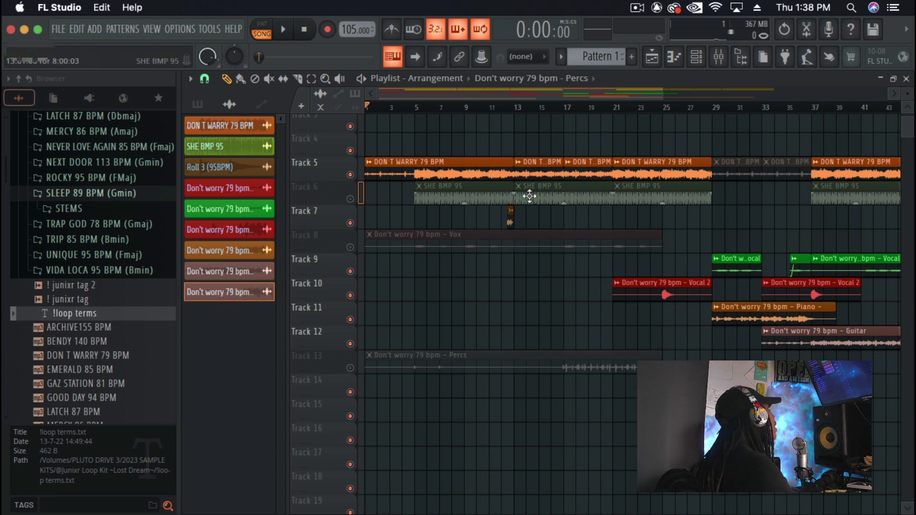
pyautogui.moveTo(661, 95); pyautogui.dragTo(447, 98)
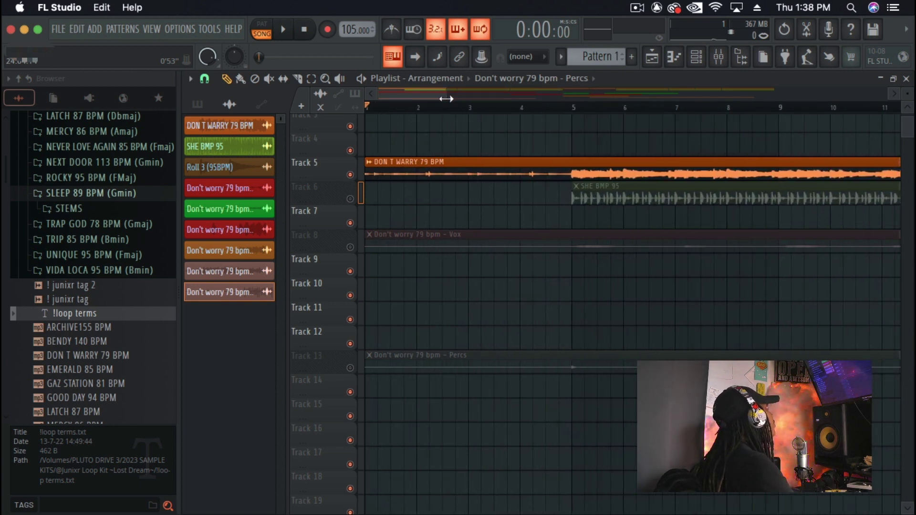
pyautogui.scroll(4, 603, 296)
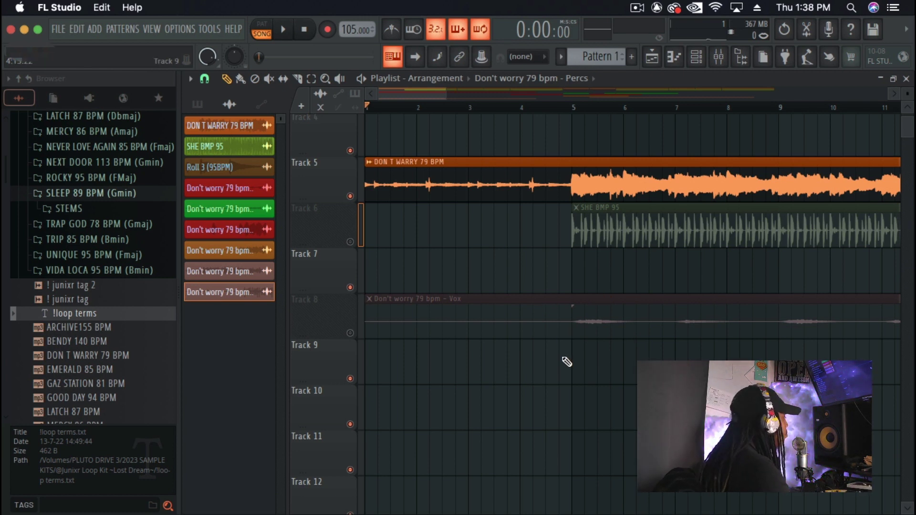
pyautogui.press('space')
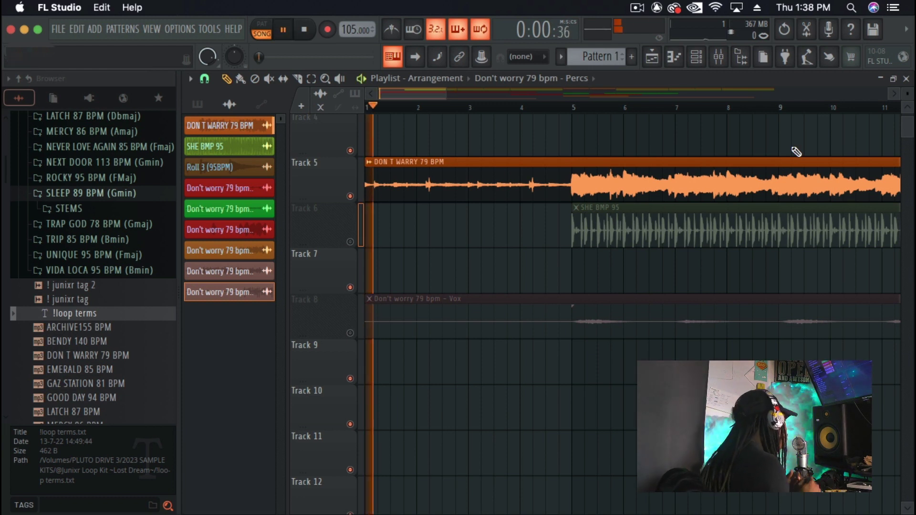
pyautogui.doubleClick(520, 190)
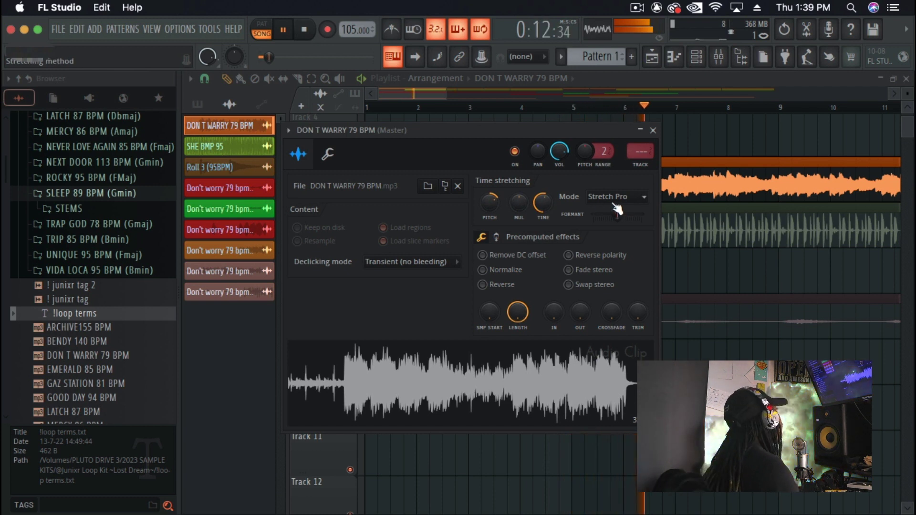
pyautogui.click(653, 130)
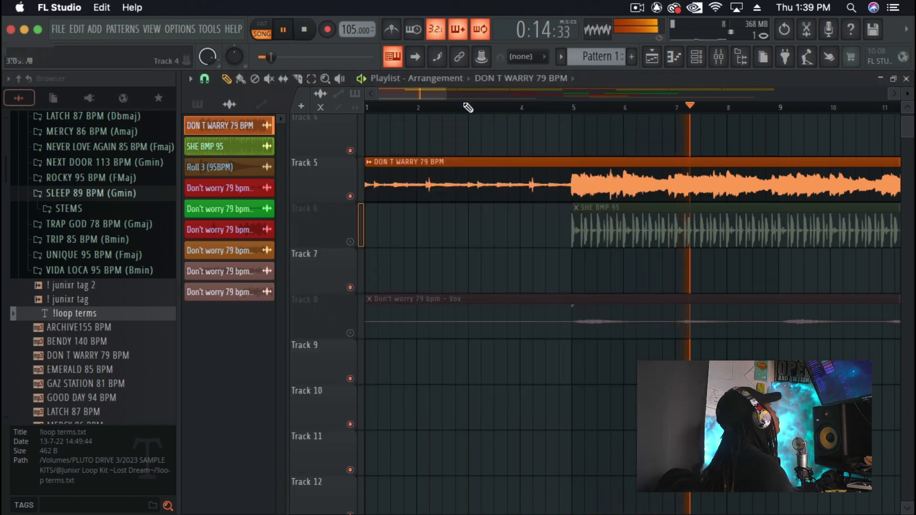
# Preview the SHE BMP 95 drum loop from its clip settings, then stop the sound
pyautogui.scroll(-4, 468, 108)
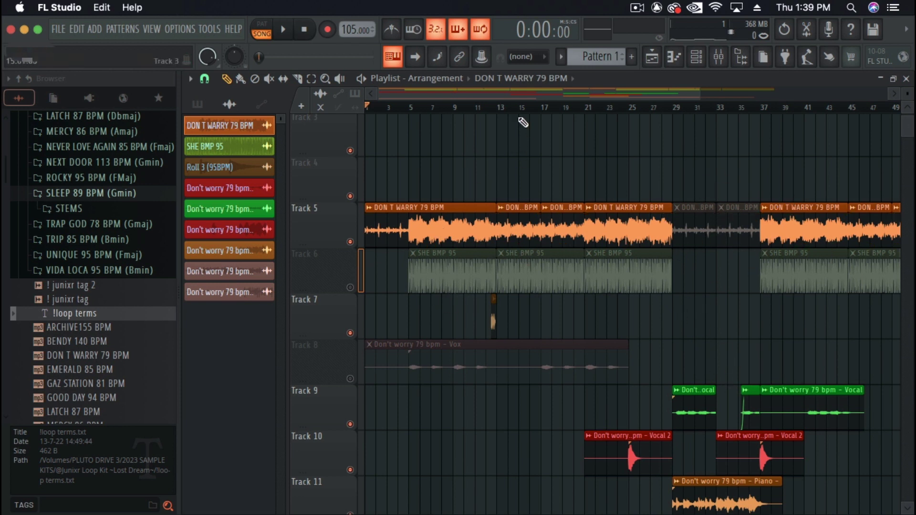
pyautogui.moveTo(516, 93); pyautogui.dragTo(470, 94)
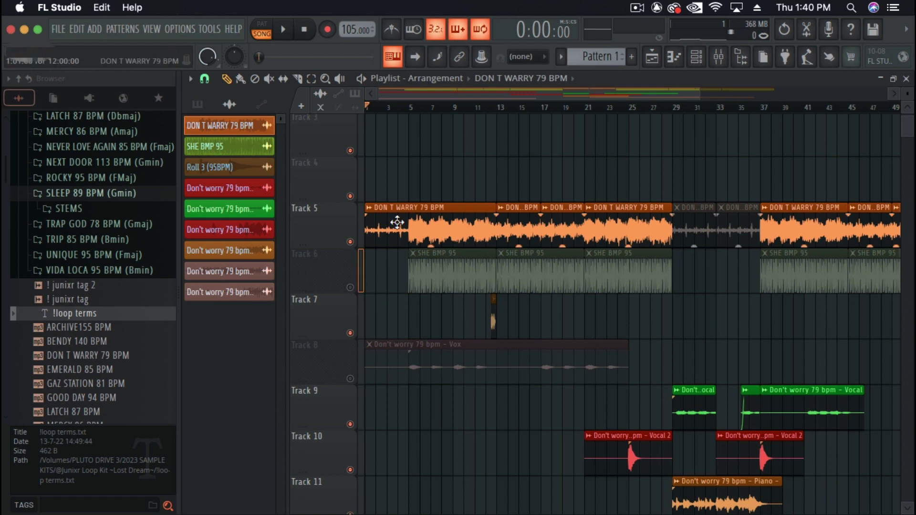
pyautogui.doubleClick(427, 284)
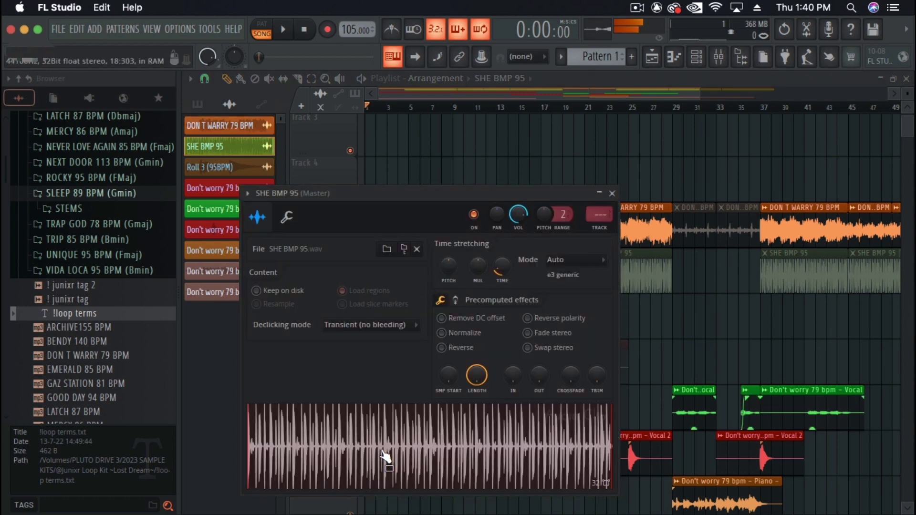
pyautogui.click(612, 193)
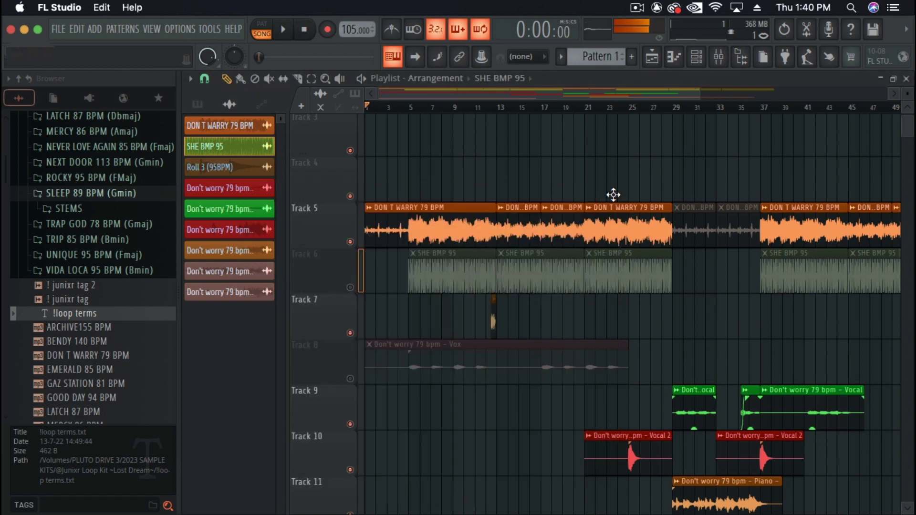
pyautogui.click(311, 33)
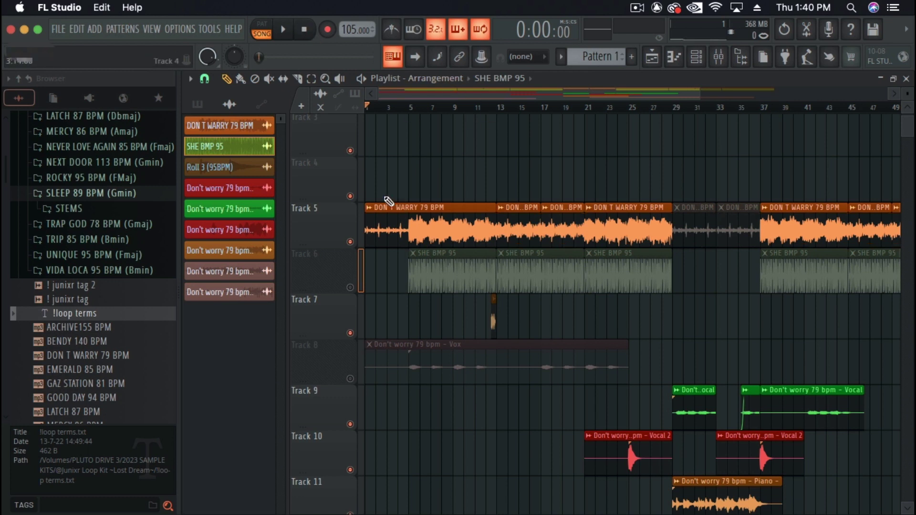
# Inspect the time-stretching settings of the DON T WARRY 79 BPM sample
pyautogui.doubleClick(410, 236)
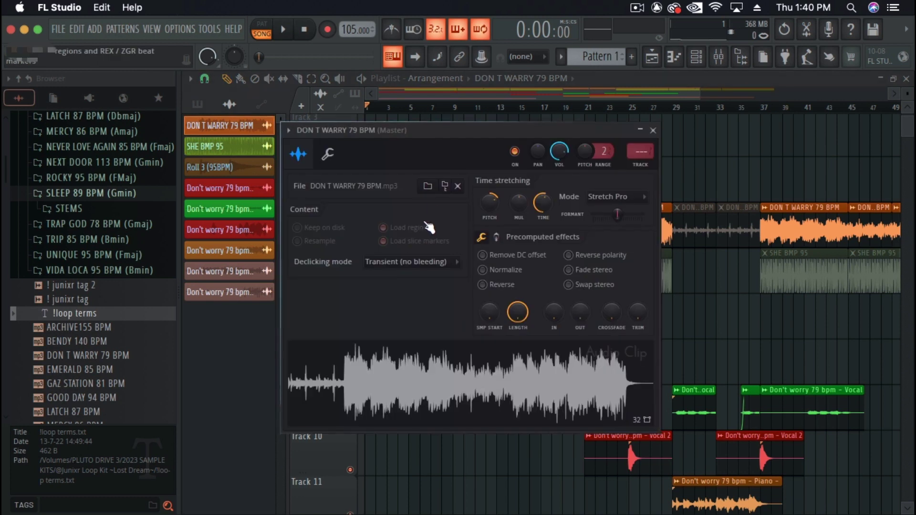
pyautogui.moveTo(472, 142); pyautogui.dragTo(444, 274)
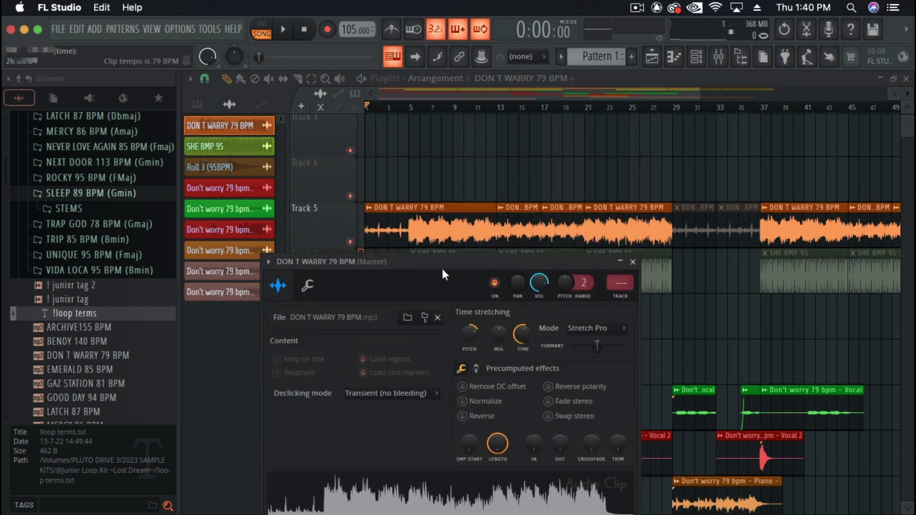
pyautogui.click(633, 262)
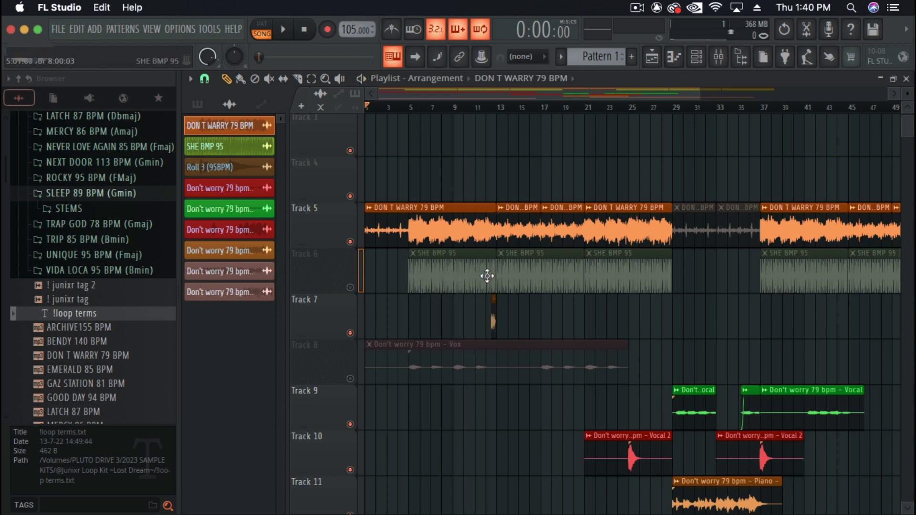
# Check the time-stretch tempo options of the SHE BMP 95 drum loop without changing them
pyautogui.doubleClick(459, 273)
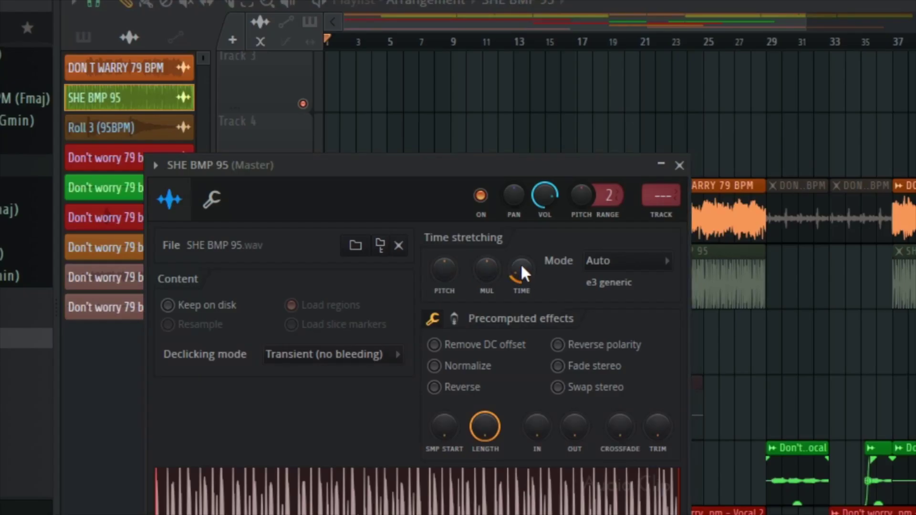
pyautogui.rightClick(500, 264)
pyautogui.click(570, 298)
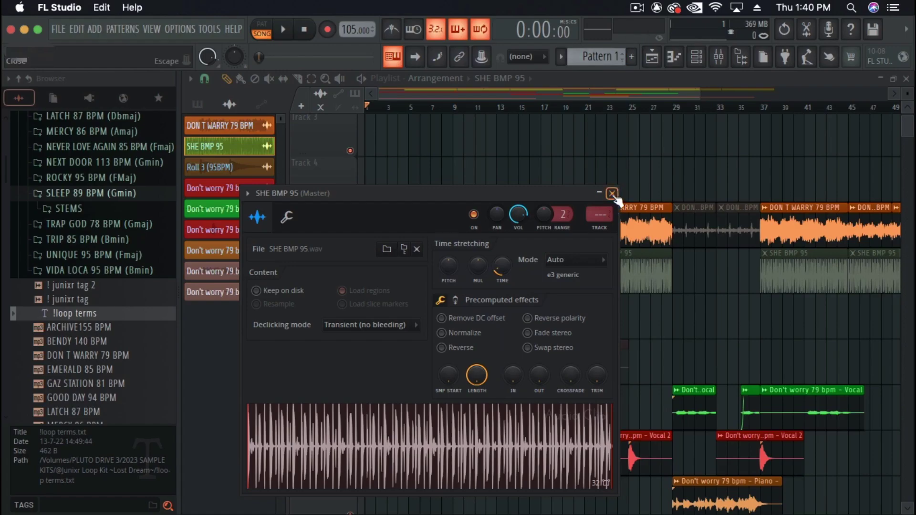
pyautogui.click(612, 193)
# Set the time-stretch tempo of the DON T WARRY 79 BPM sample to 79 BPM
pyautogui.doubleClick(426, 232)
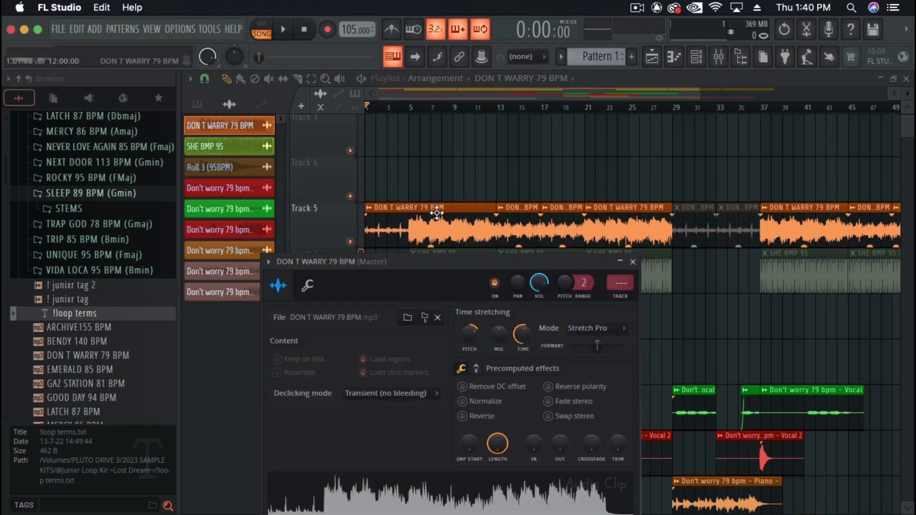
pyautogui.rightClick(529, 335)
pyautogui.click(563, 333)
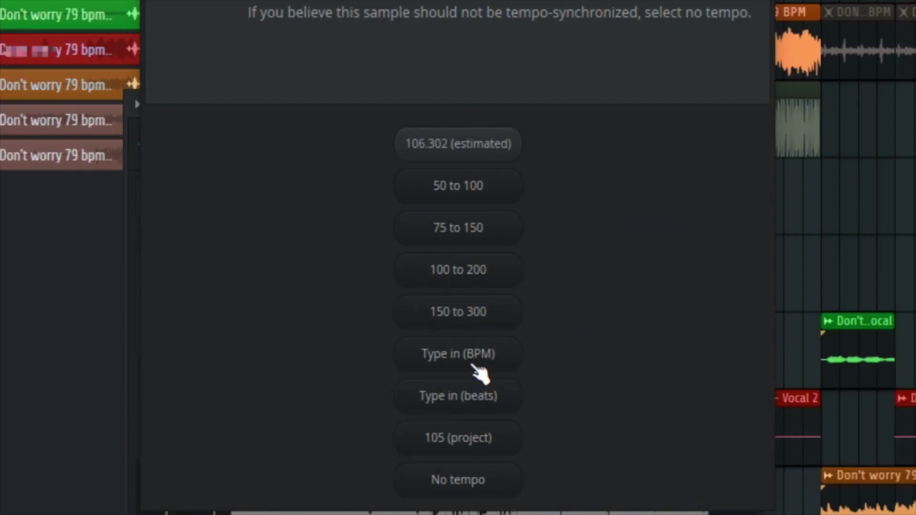
pyautogui.click(472, 366)
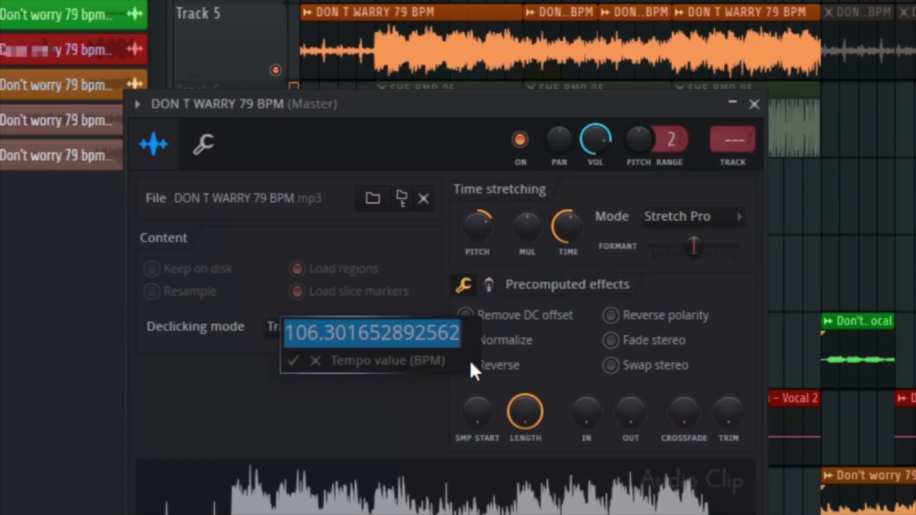
pyautogui.write('79')
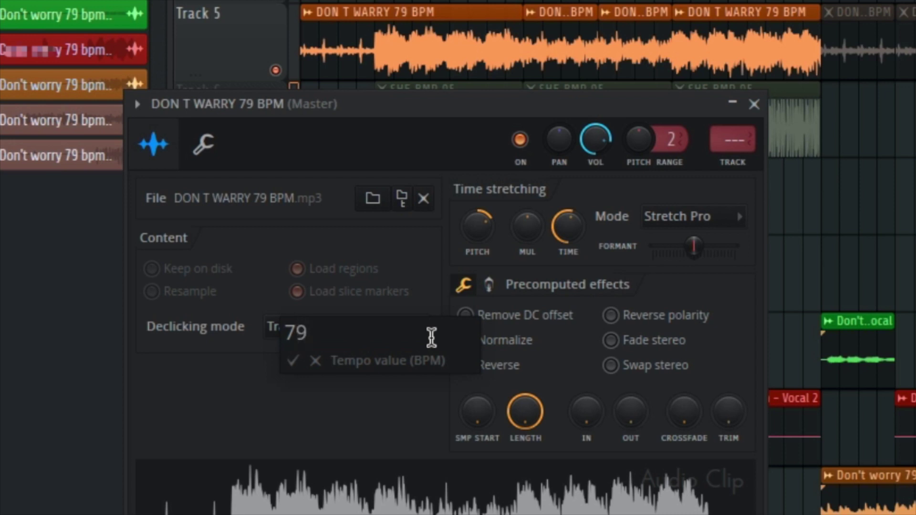
pyautogui.press('Return')
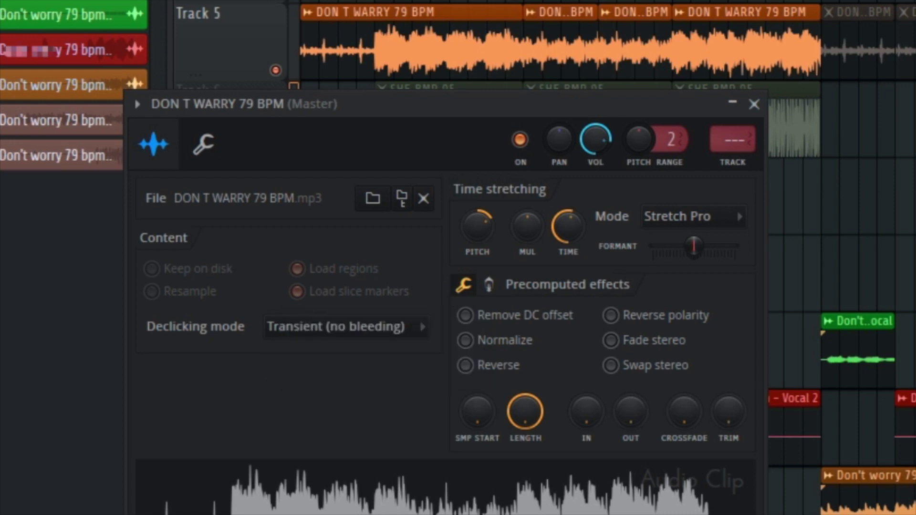
pyautogui.click(758, 108)
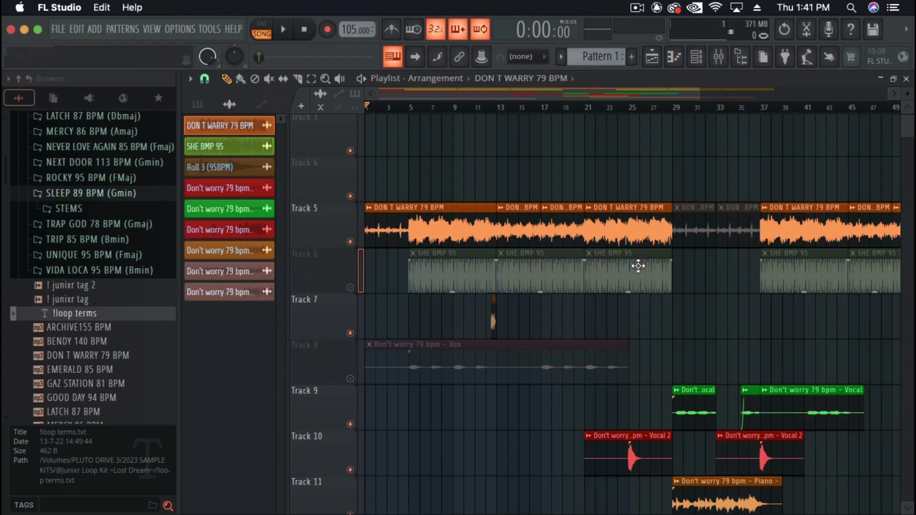
# Unmute Track 6 with the SHE BMP 95 drum loop clips
pyautogui.doubleClick(451, 273)
pyautogui.scroll(2, 629, 292)
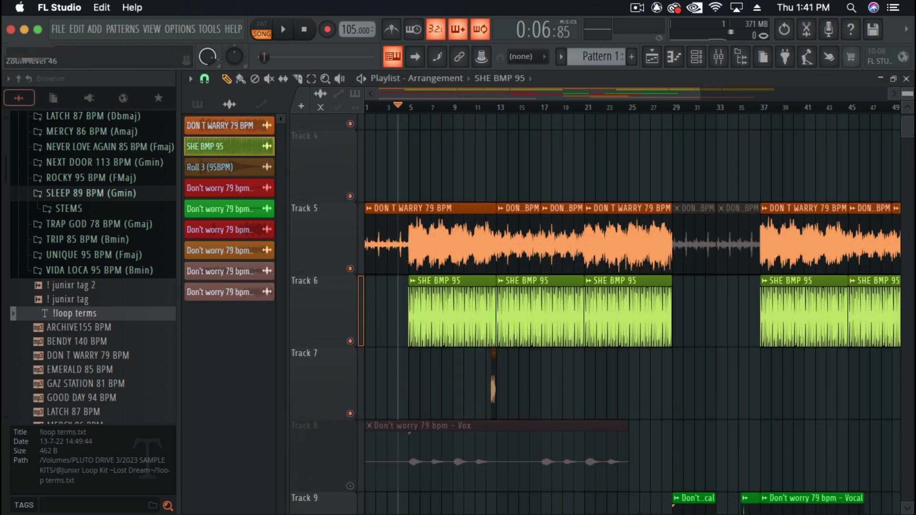
pyautogui.scroll(-5, 629, 292)
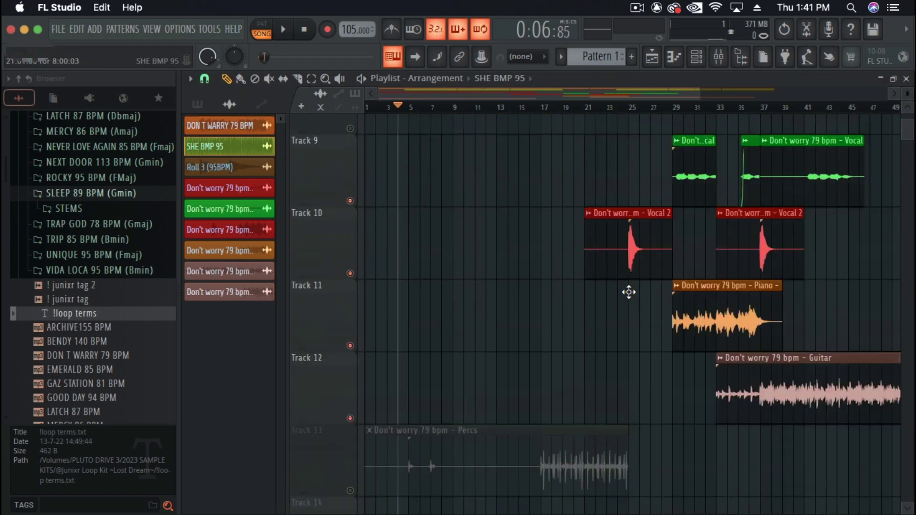
pyautogui.scroll(4, 629, 292)
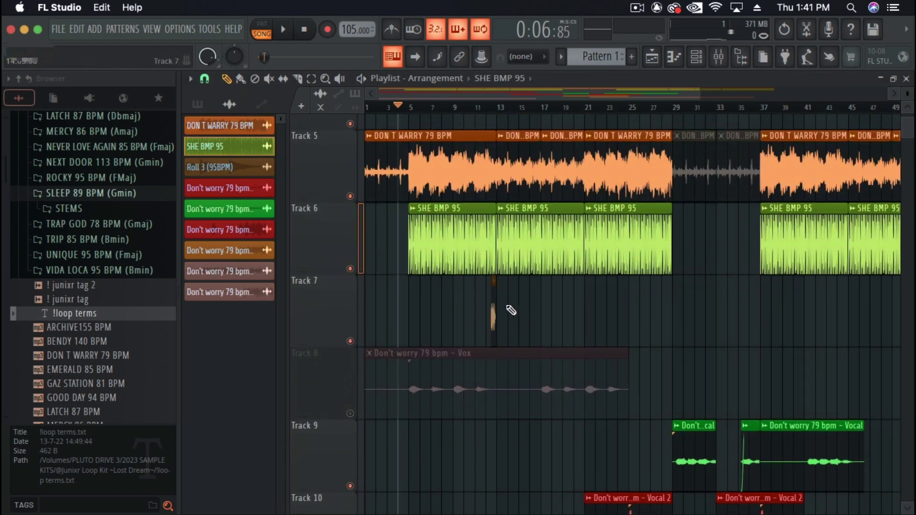
# Look over the full arrangement and play the break section around bar 29 with its Vocal, Vocal 2 and Piano stems
pyautogui.moveTo(701, 93); pyautogui.dragTo(545, 98)
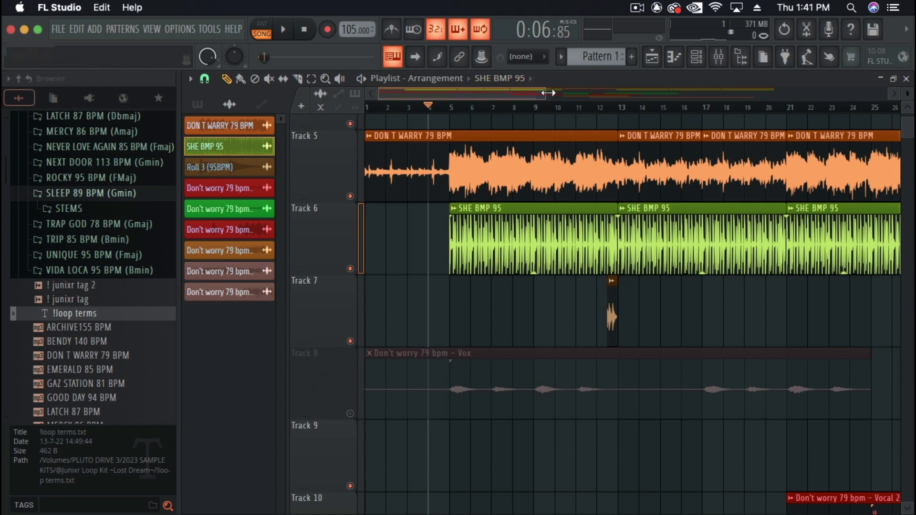
pyautogui.moveTo(548, 93); pyautogui.dragTo(744, 92)
pyautogui.scroll(-6, 695, 436)
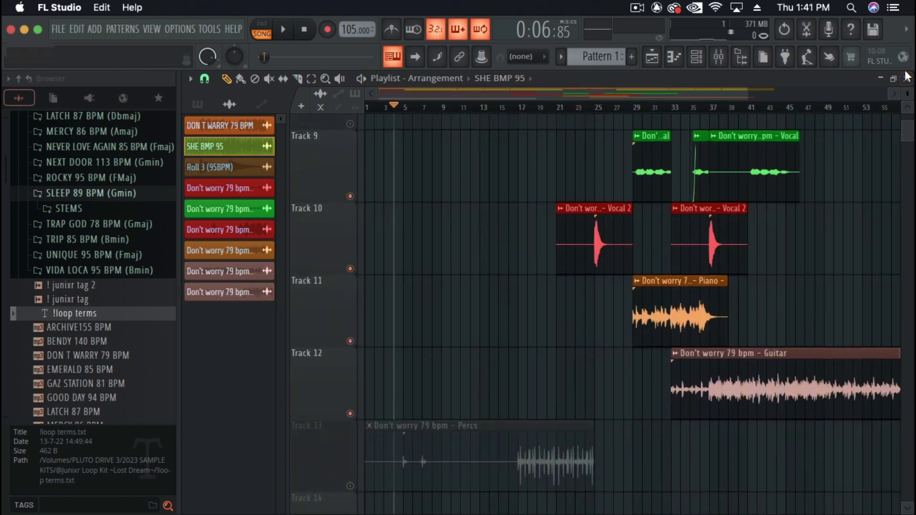
pyautogui.moveTo(907, 94); pyautogui.dragTo(907, 111)
pyautogui.scroll(7, 623, 397)
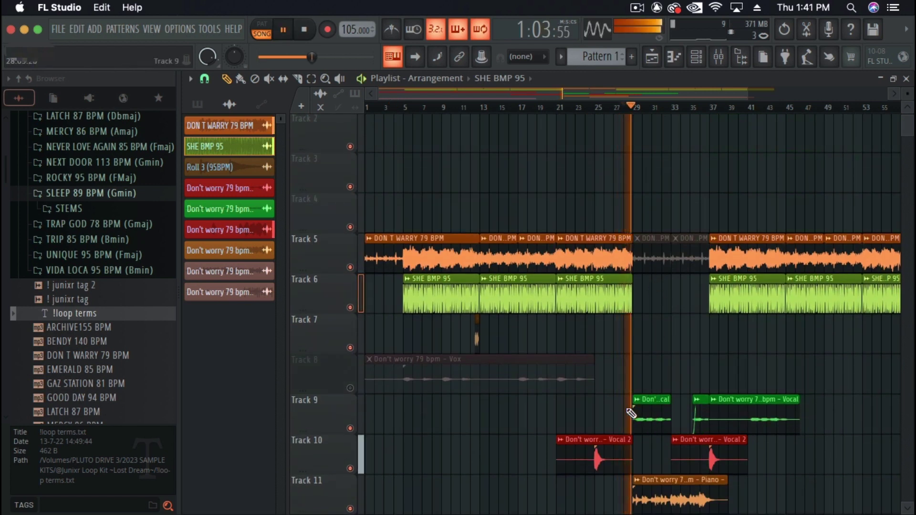
pyautogui.scroll(-3, 631, 413)
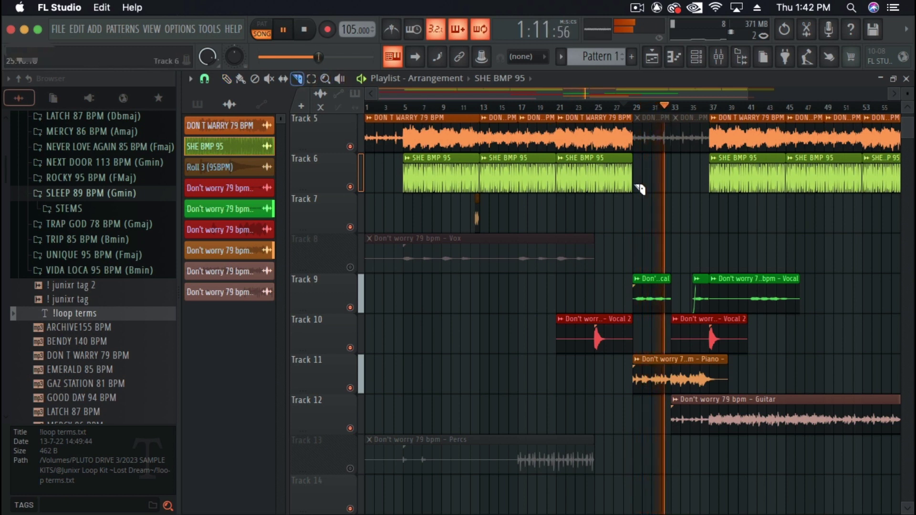
# Slice the Guitar clip on Track 12 at bar 37, mute the part after the cut, and stop playback
pyautogui.moveTo(709, 397); pyautogui.dragTo(712, 458)
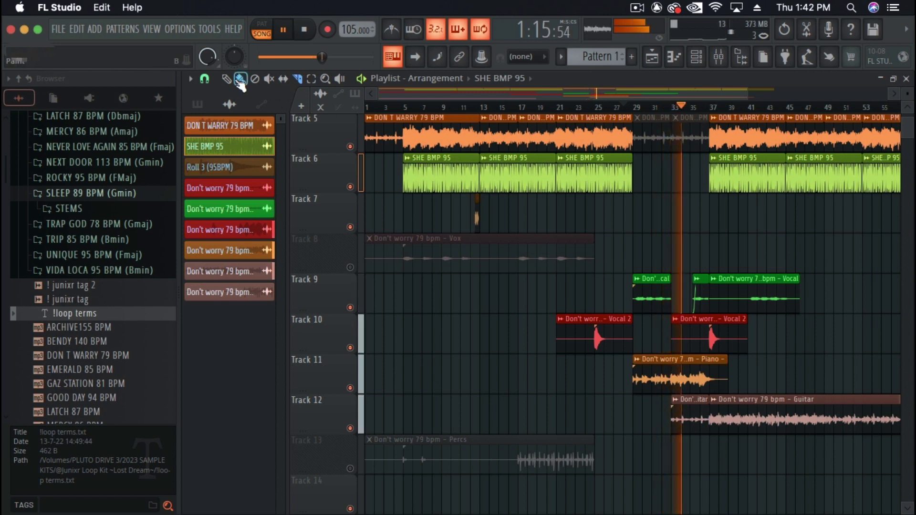
pyautogui.click(269, 79)
pyautogui.click(751, 418)
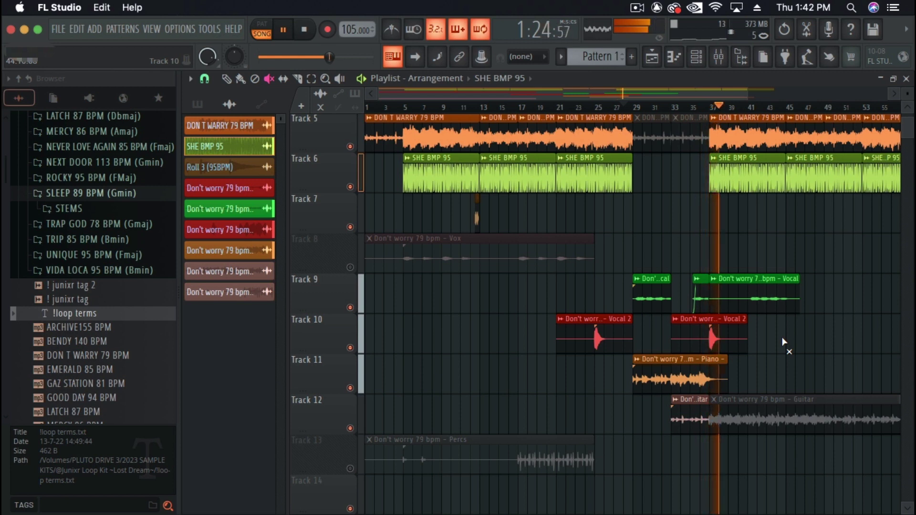
pyautogui.press('space')
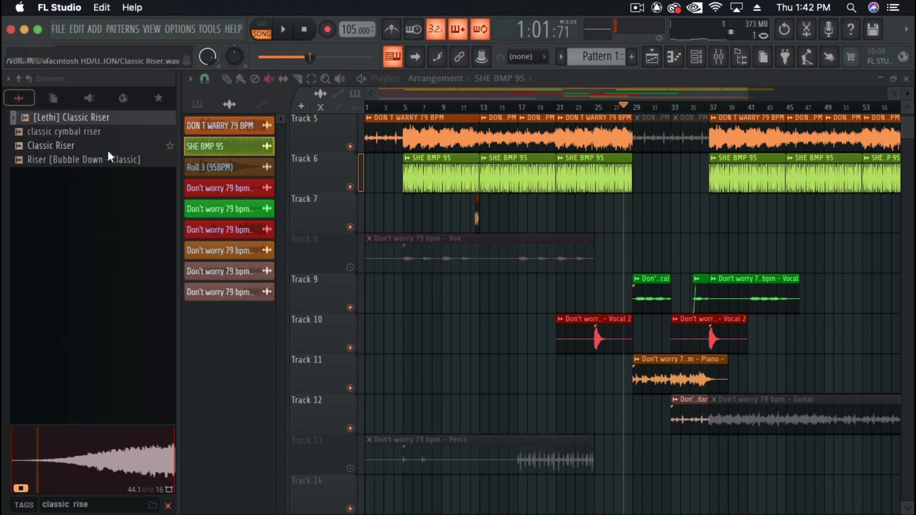
# Audition the Riser [Bubble Down - Classic] sample and place it in the playlist on Track 12 at bar 13
pyautogui.click(109, 161)
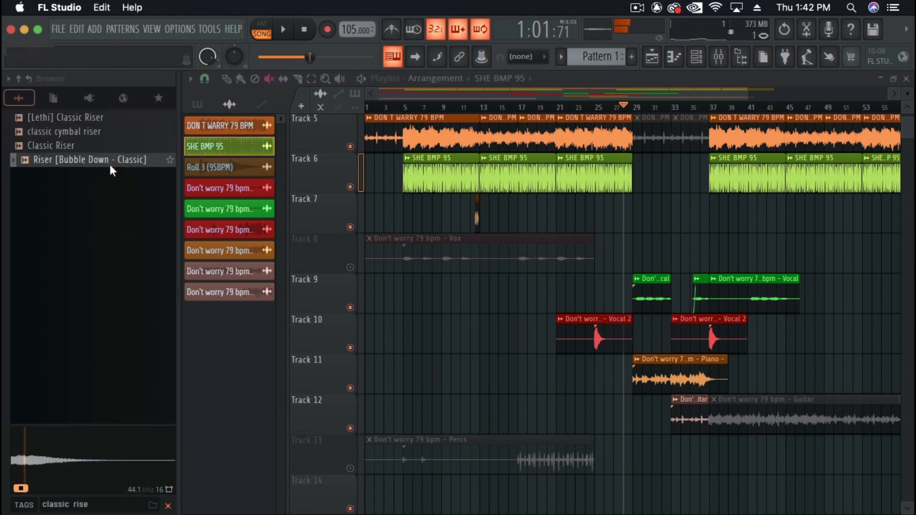
pyautogui.moveTo(99, 160); pyautogui.dragTo(542, 380)
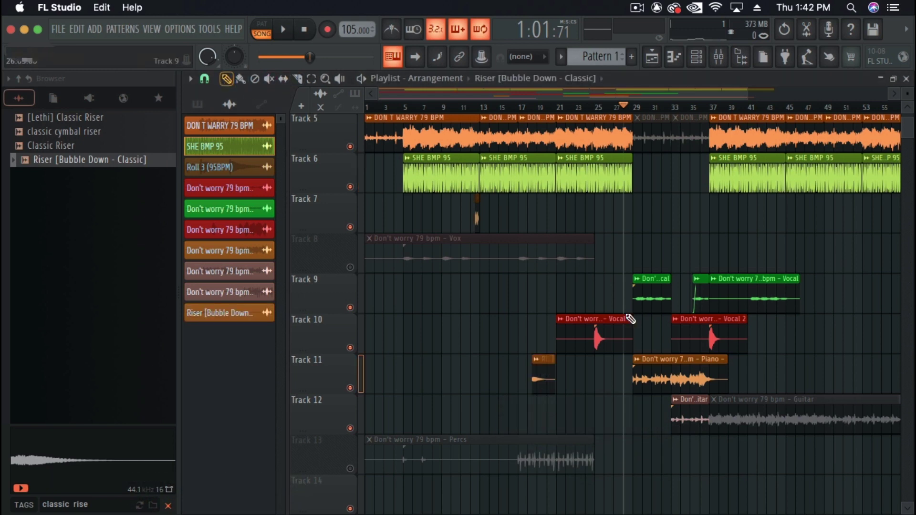
pyautogui.moveTo(540, 377); pyautogui.dragTo(491, 419)
pyautogui.doubleClick(489, 419)
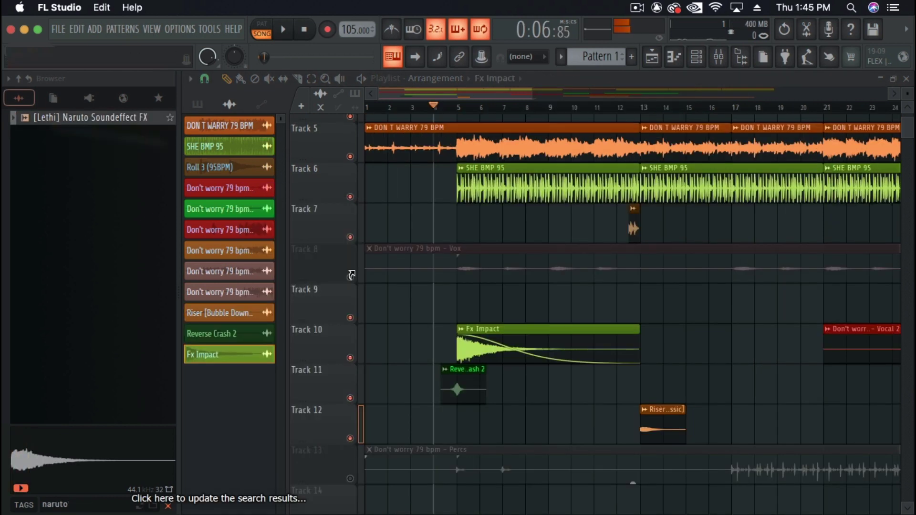
# Place the [Lethi] Naruto Soundeffect FX sample on Track 12 at bar 5 and adjust its volume and panning
pyautogui.moveTo(351, 275); pyautogui.dragTo(458, 428)
pyautogui.press('space')
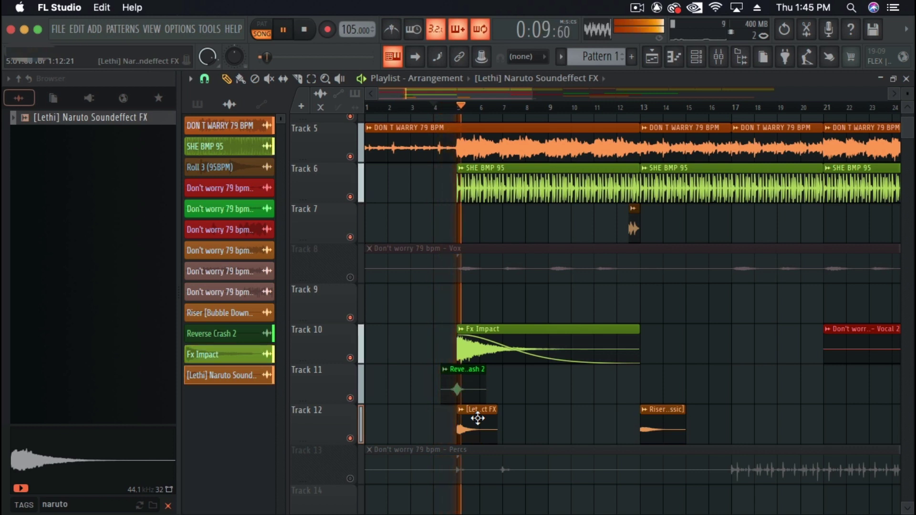
pyautogui.doubleClick(478, 418)
pyautogui.moveTo(464, 163); pyautogui.dragTo(444, 143)
pyautogui.press('space')
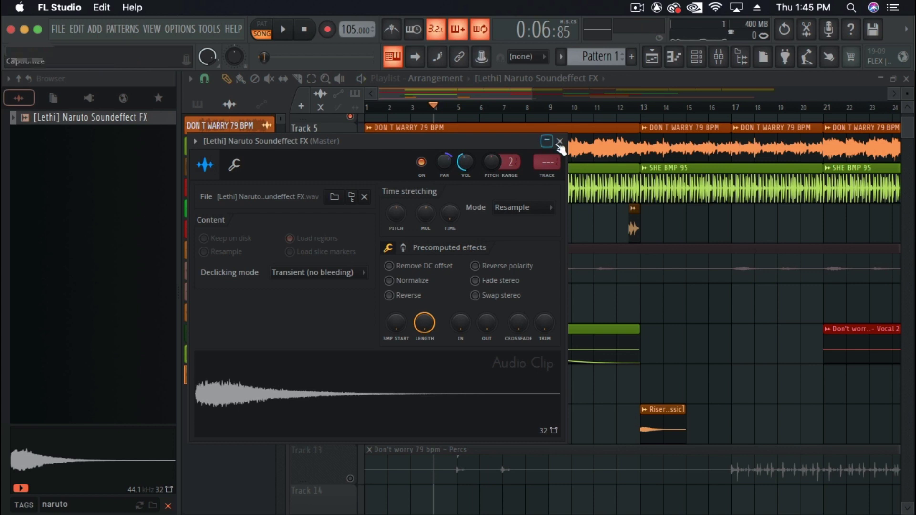
pyautogui.click(559, 141)
# Check the channel settings of the Fx Impact clip on Track 10
pyautogui.doubleClick(477, 354)
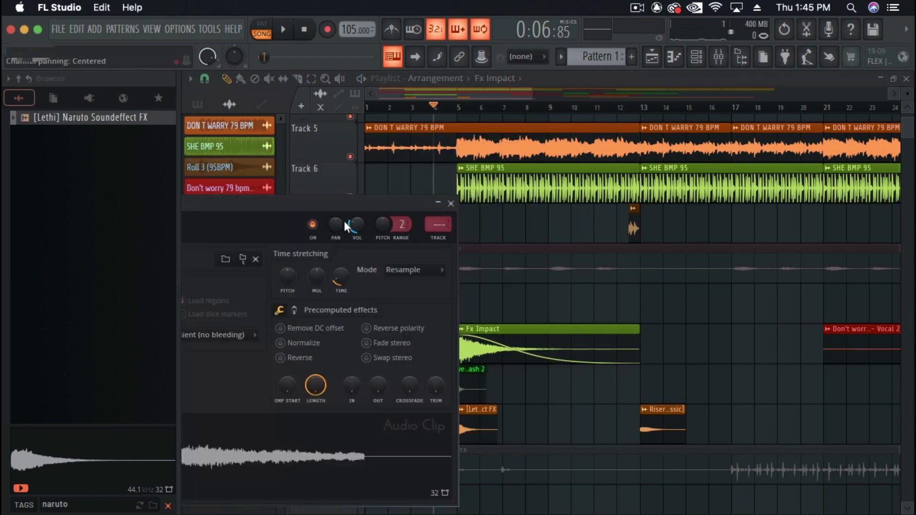
pyautogui.click(450, 203)
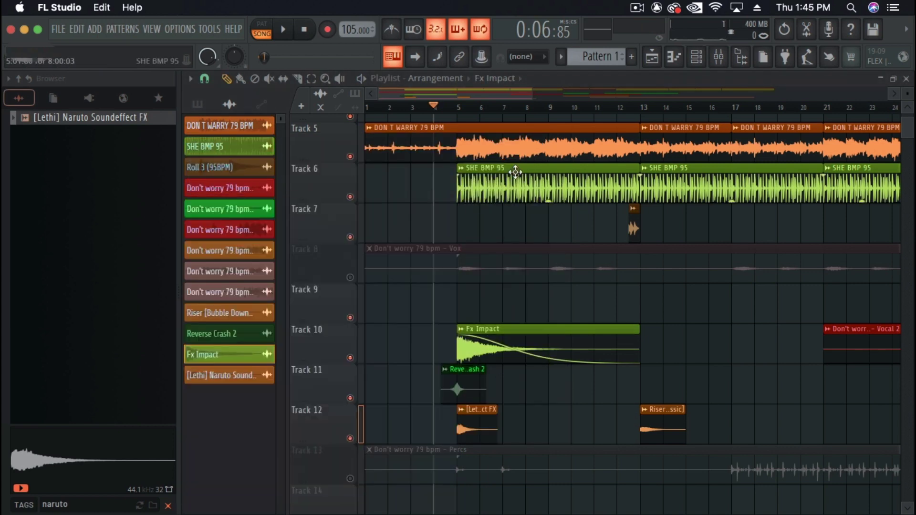
# Set the playlist snap to (none), cut the first hit out of the SHE BMP 95 clip at bar 5, and play it
pyautogui.moveTo(528, 93); pyautogui.dragTo(426, 92)
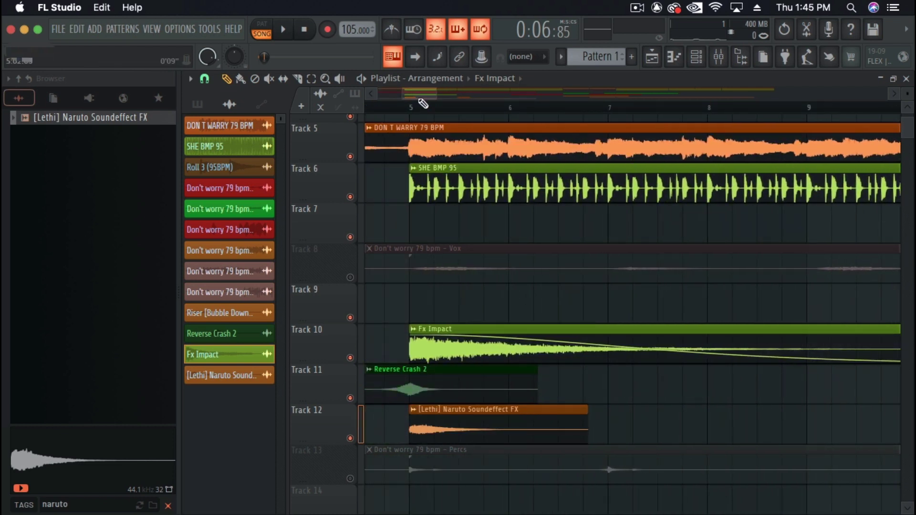
pyautogui.click(384, 107)
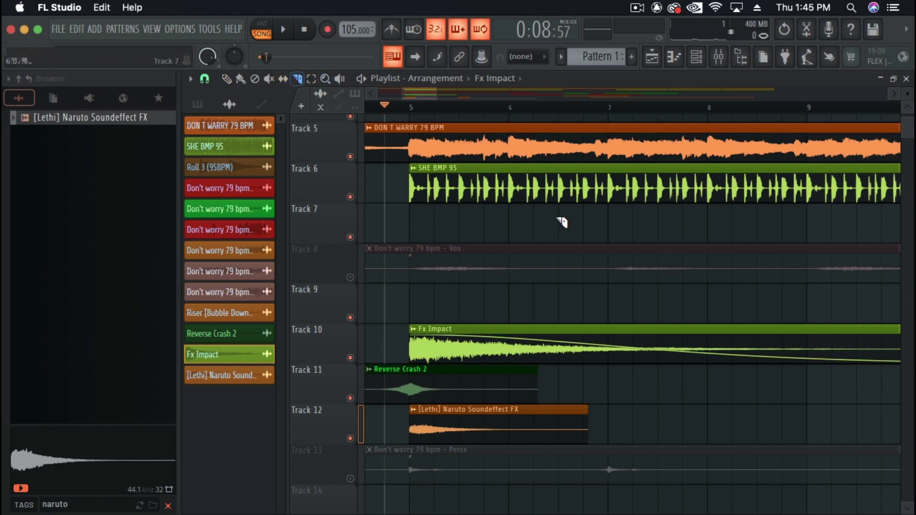
pyautogui.click(205, 79)
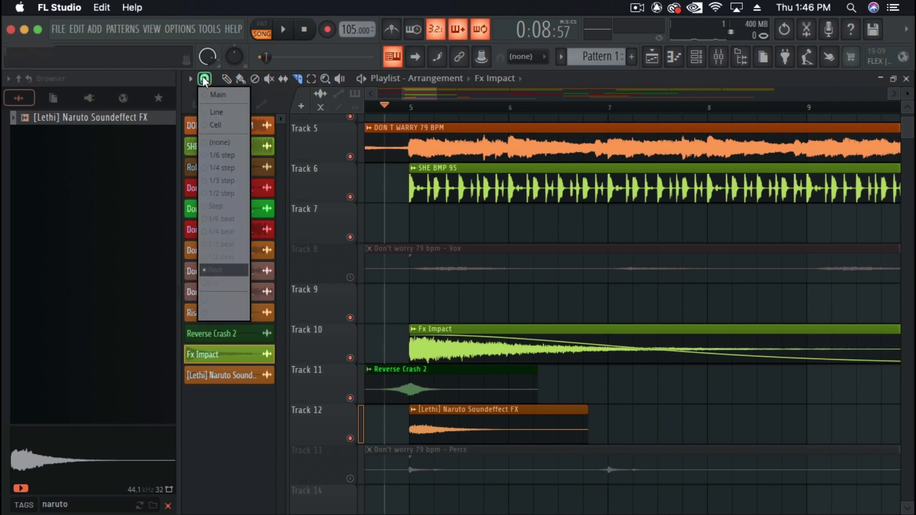
pyautogui.click(231, 230)
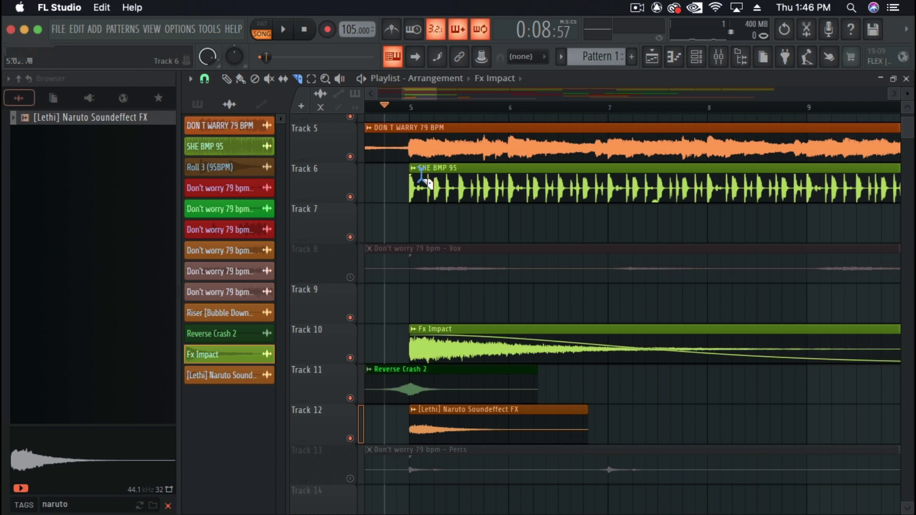
pyautogui.moveTo(423, 222); pyautogui.dragTo(422, 222)
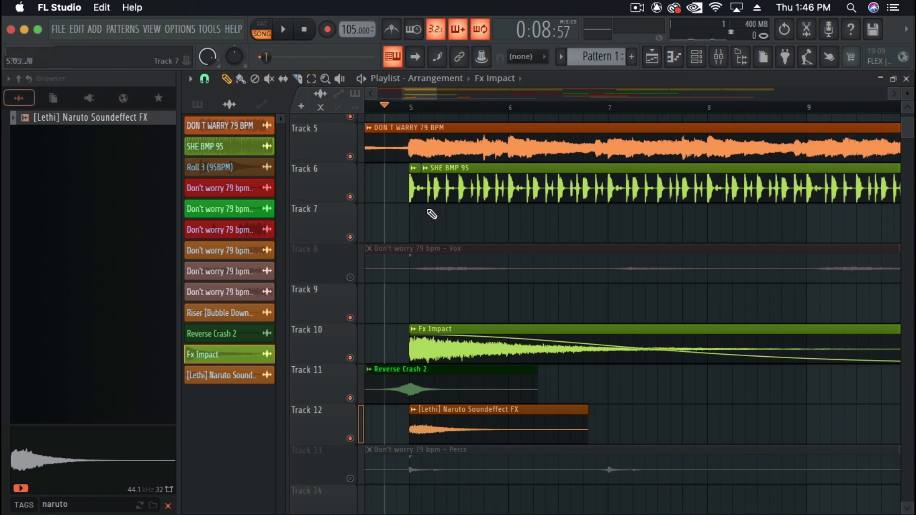
pyautogui.rightClick(416, 203)
pyautogui.press('space')
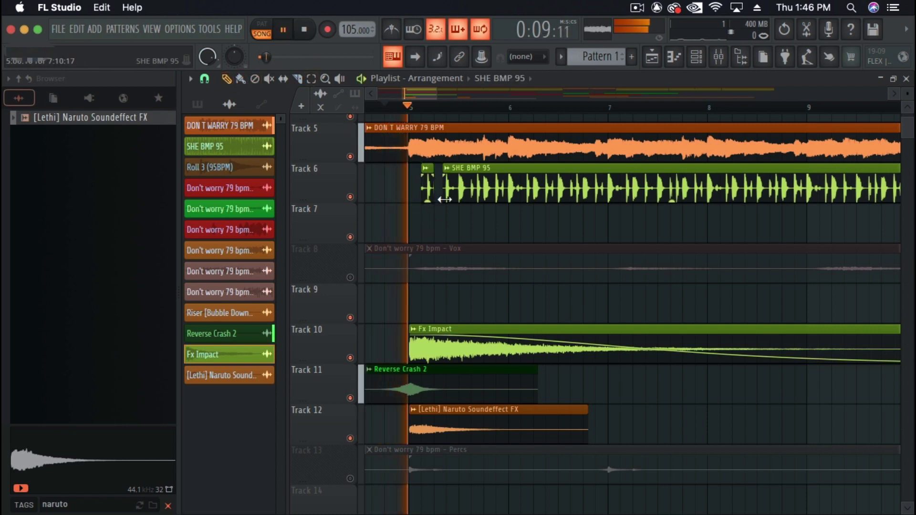
pyautogui.press('space')
pyautogui.press('space')
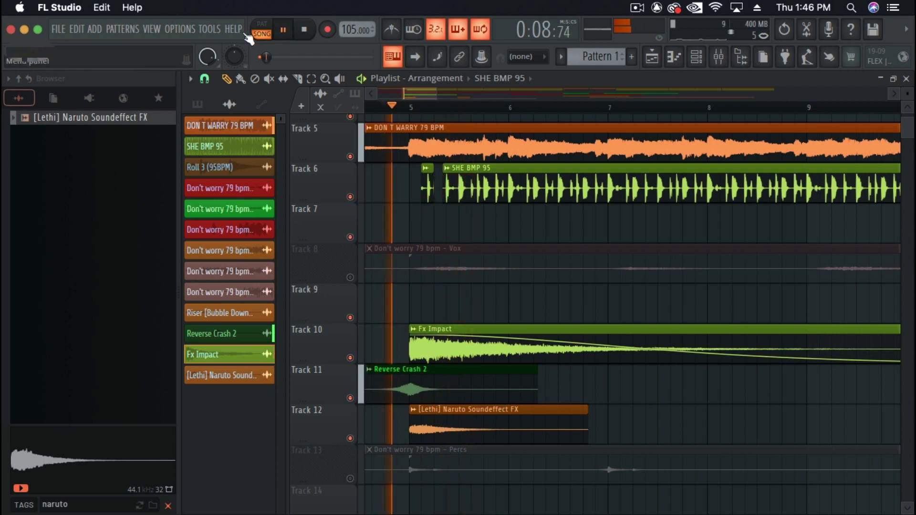
# Slice the SHE BMP 95 clip on Track 6 into short hits with gaps across bars 5 and 6, and set the snap to Beat
pyautogui.click(297, 78)
pyautogui.press('space')
pyautogui.moveTo(459, 172); pyautogui.dragTo(458, 204)
pyautogui.press('space')
pyautogui.press('space')
pyautogui.click(229, 79)
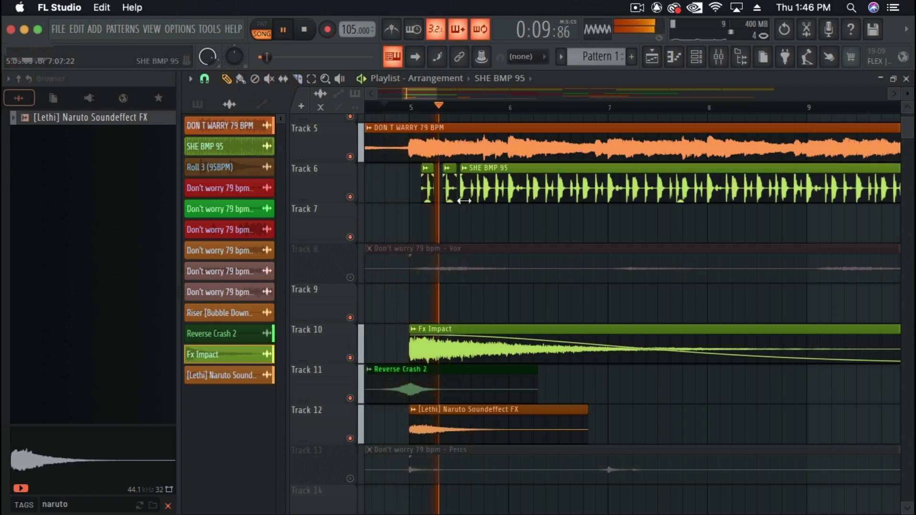
pyautogui.moveTo(459, 200); pyautogui.dragTo(471, 200)
pyautogui.moveTo(508, 166)
pyautogui.mouseDown()
pyautogui.moveTo(509, 207)
pyautogui.moveTo(511, 199)
pyautogui.mouseUp()
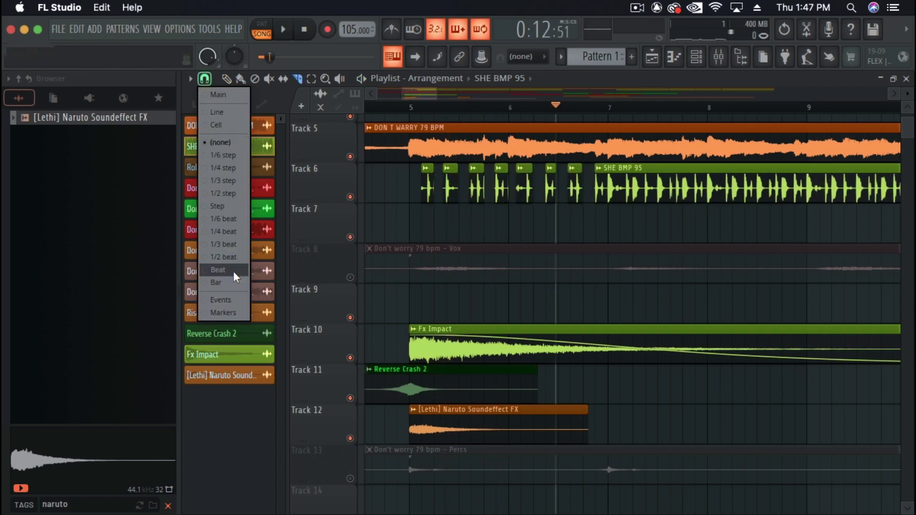
pyautogui.click(234, 271)
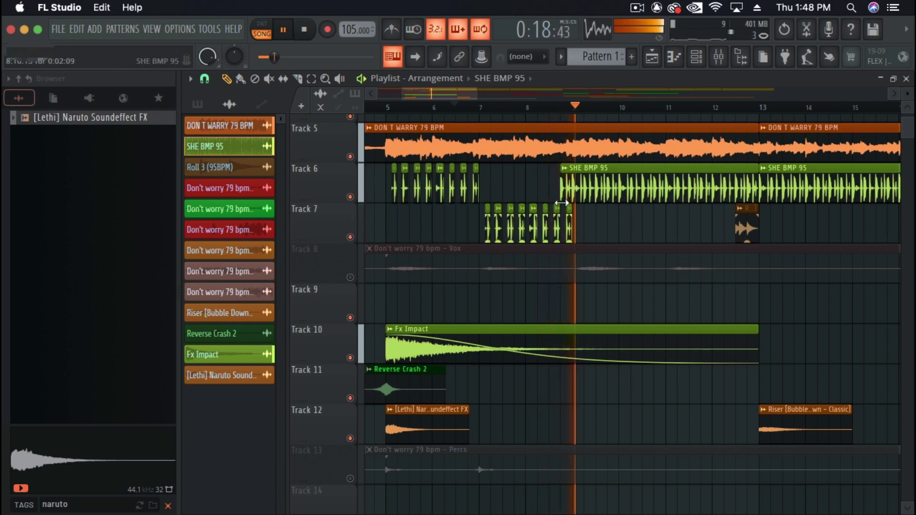
# Trim the start of the uncut SHE BMP 95 clip on Track 6 to bar 9 and delete the last drum slice before it on Track 7
pyautogui.press('space')
pyautogui.moveTo(560, 199); pyautogui.dragTo(568, 199)
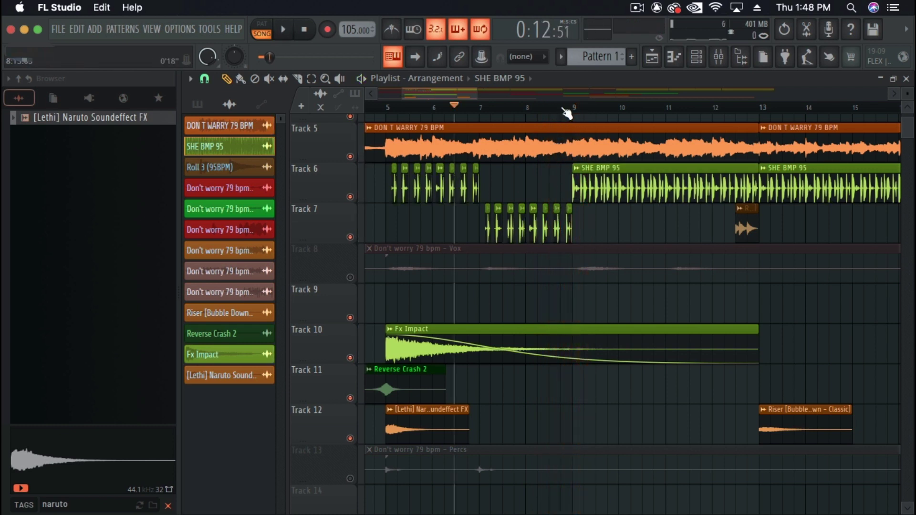
pyautogui.click(564, 110)
pyautogui.press('space')
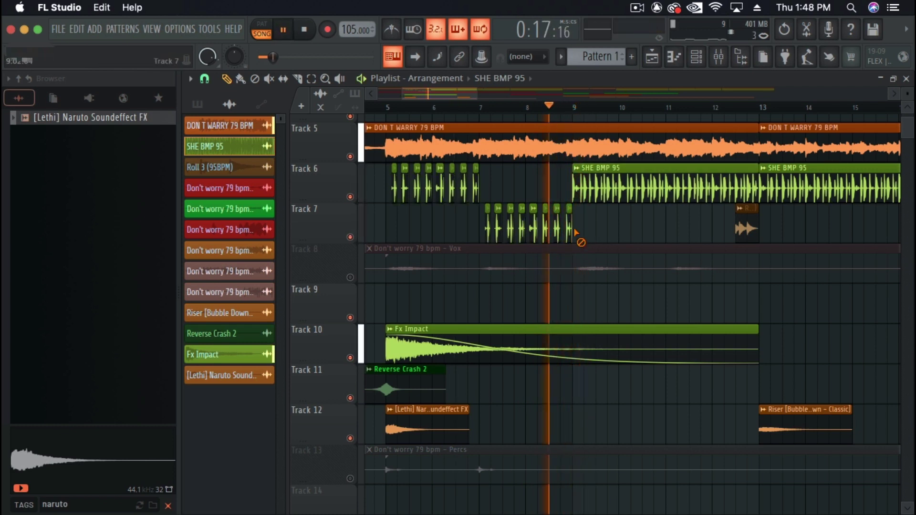
pyautogui.rightClick(572, 231)
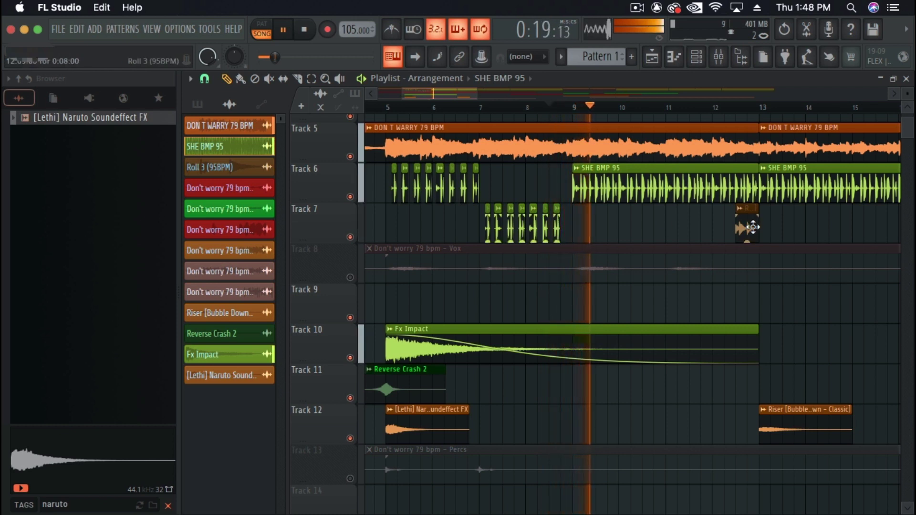
pyautogui.press('space')
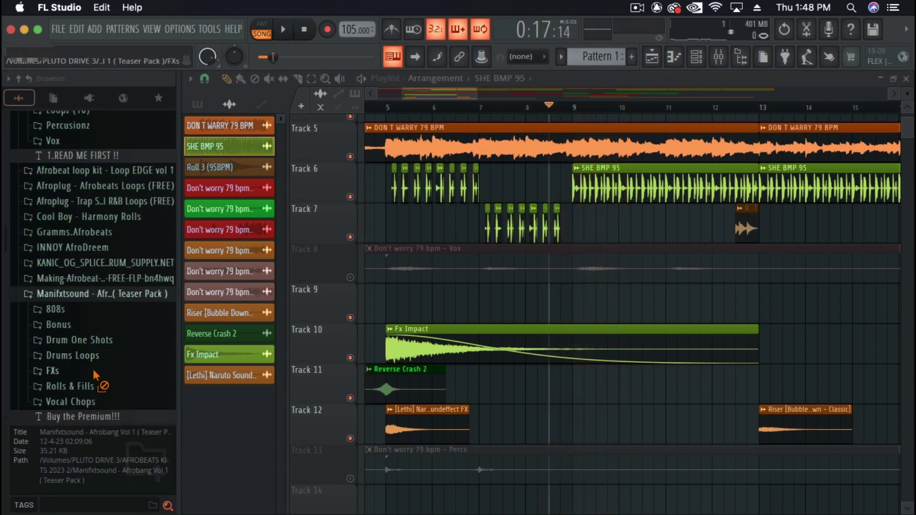
# Audition Manifxtsound - Afrobang Impact 1 from the pack's FXs Impacts folder and place it on Track 11 at bar 9
pyautogui.click(94, 374)
pyautogui.click(95, 358)
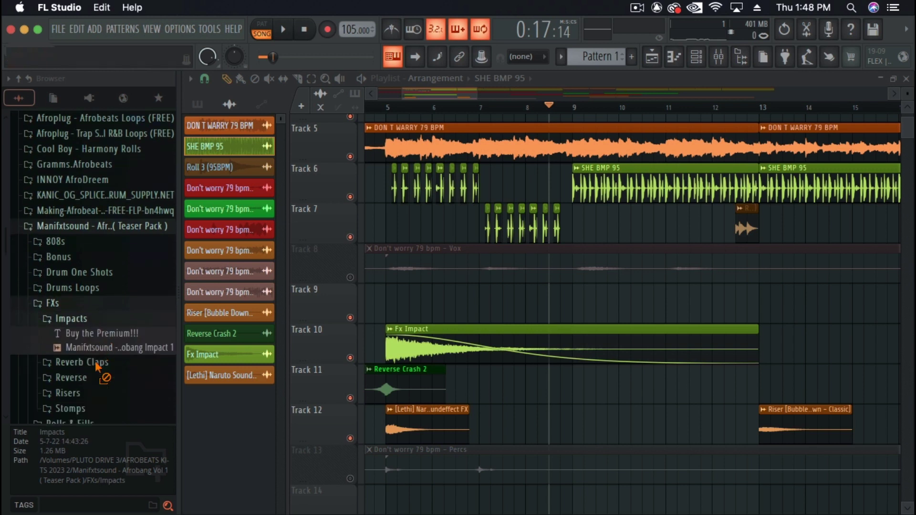
pyautogui.click(105, 330)
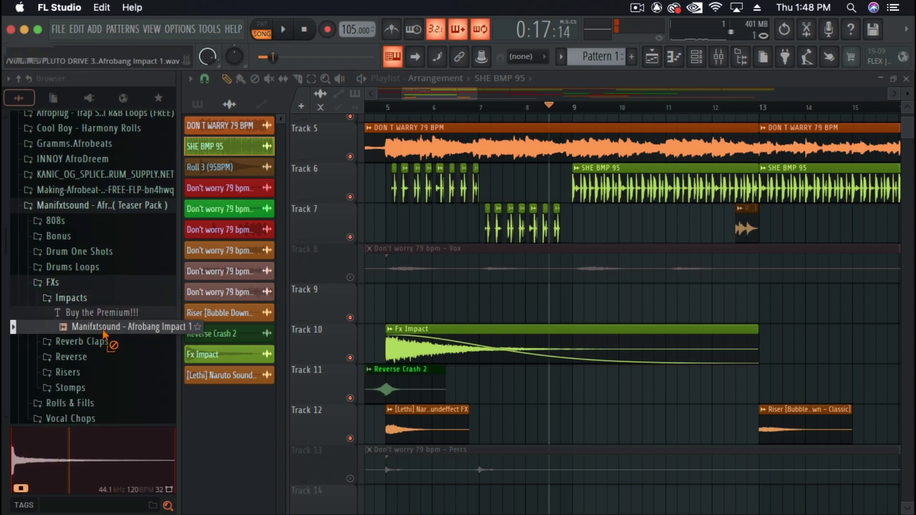
pyautogui.press('space')
pyautogui.moveTo(104, 330); pyautogui.dragTo(584, 381)
pyautogui.press('space')
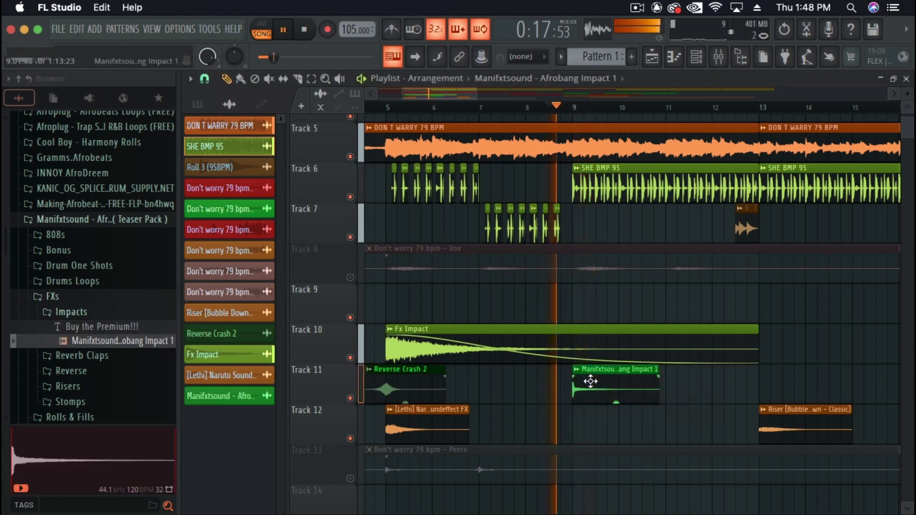
# Stretch the Afrobang Impact 1 clip slightly longer and lower its volume while listening to the drum return
pyautogui.doubleClick(588, 380)
pyautogui.moveTo(463, 162); pyautogui.dragTo(335, 168)
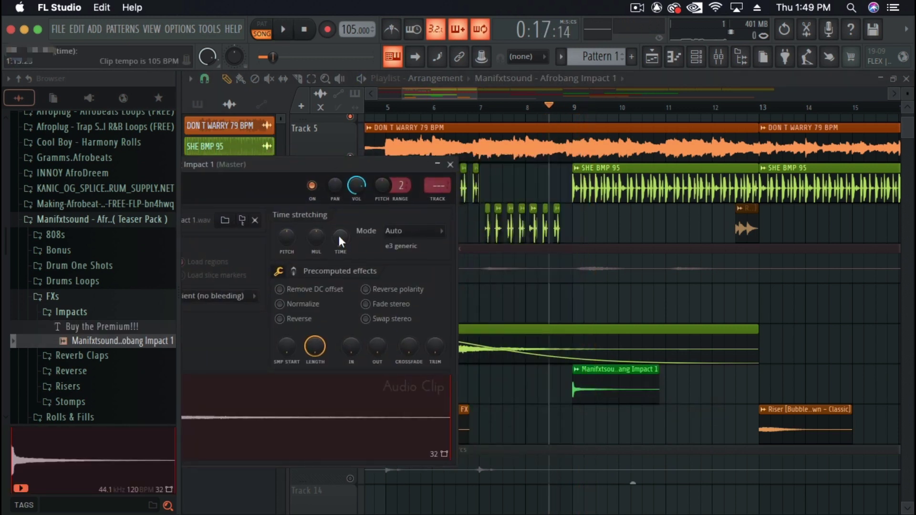
pyautogui.press('space')
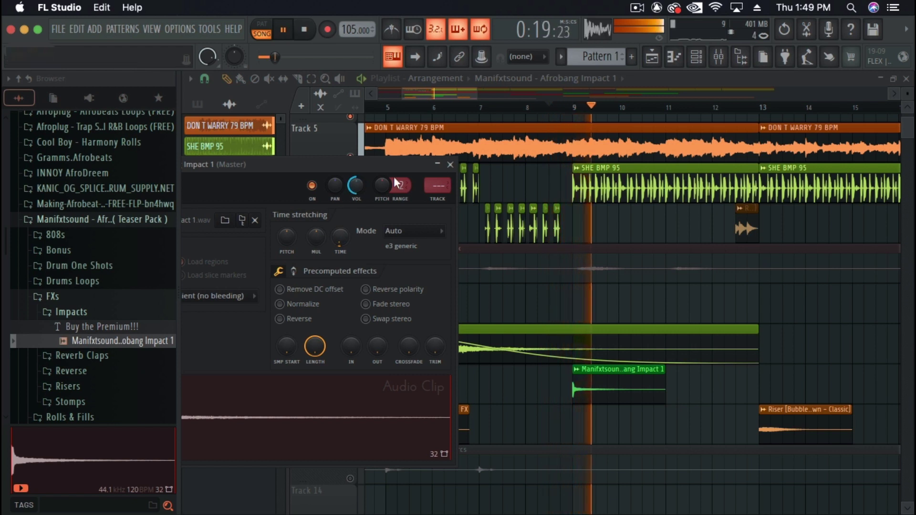
pyautogui.press('Escape')
pyautogui.press('space')
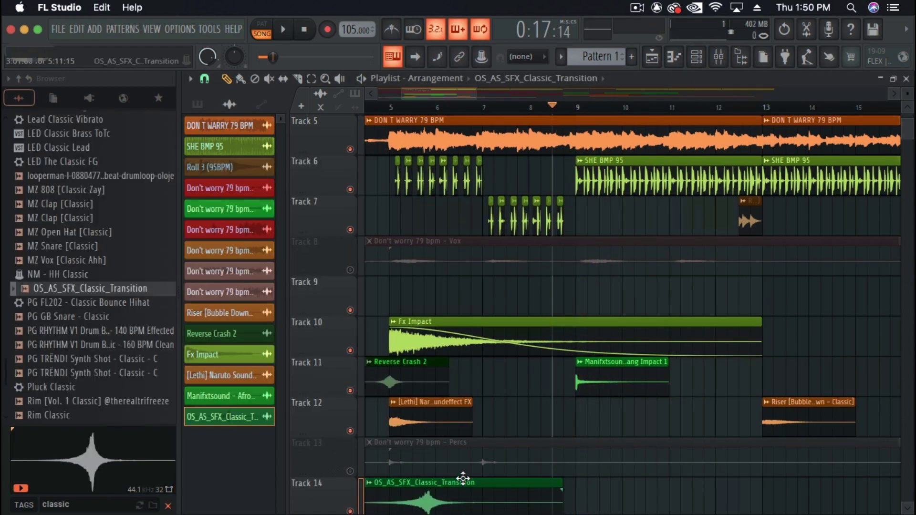
# Time-stretch the OS_AS_SFX_Classic_Transition clip on Track 14 down to a length of 4 bars
pyautogui.scroll(-2, 445, 415)
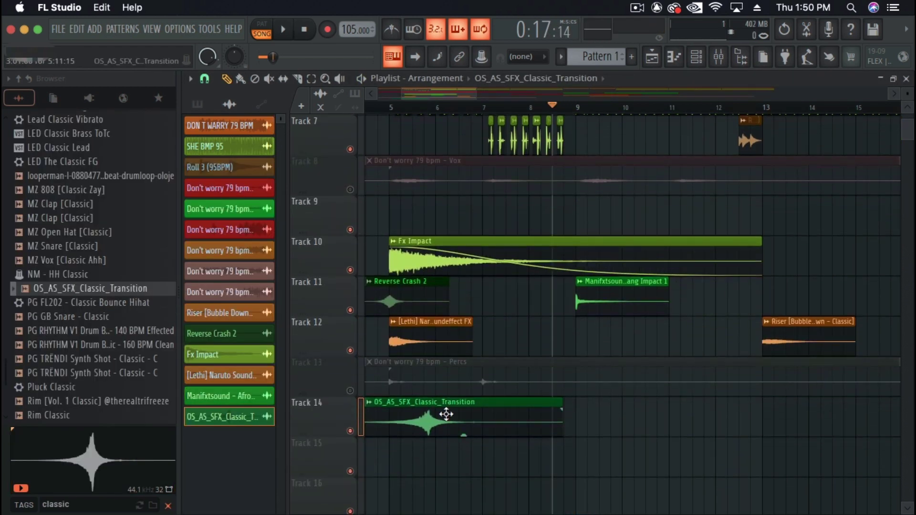
pyautogui.hscroll(-4, 300, 435)
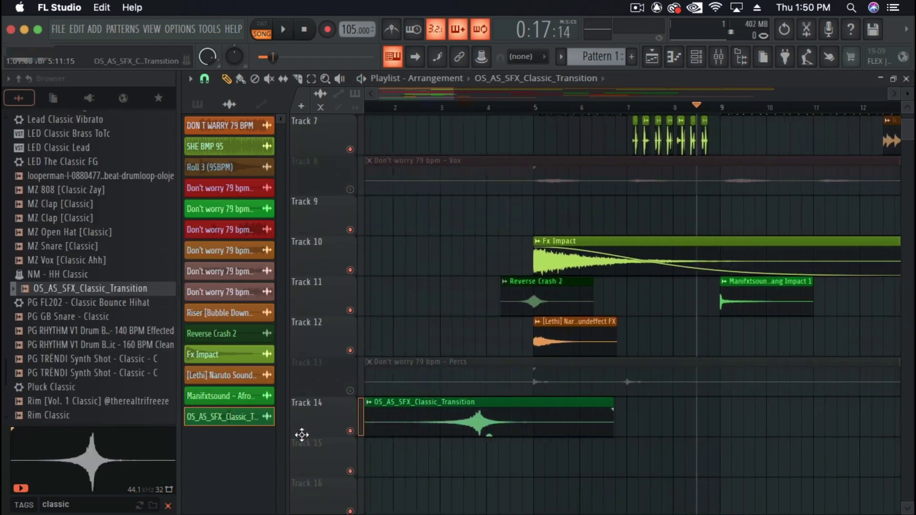
pyautogui.doubleClick(465, 418)
pyautogui.moveTo(447, 193); pyautogui.dragTo(264, 177)
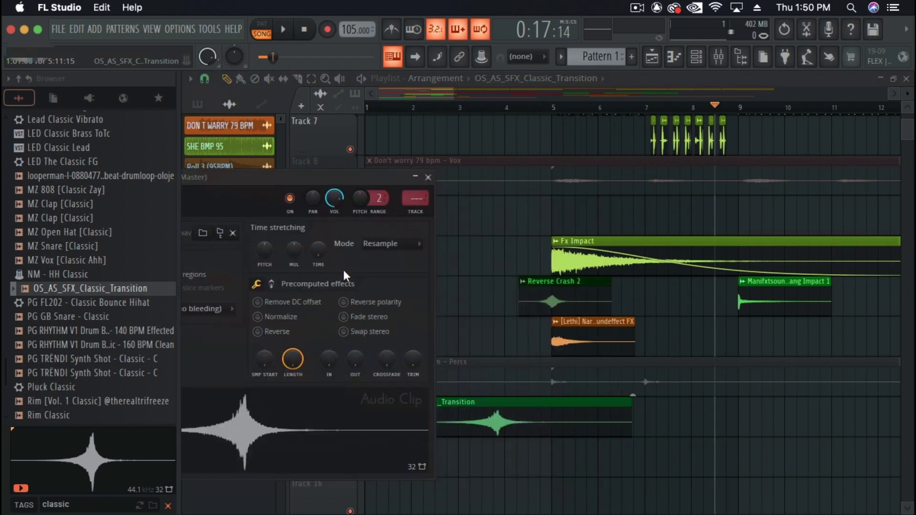
pyautogui.moveTo(318, 250); pyautogui.dragTo(318, 238)
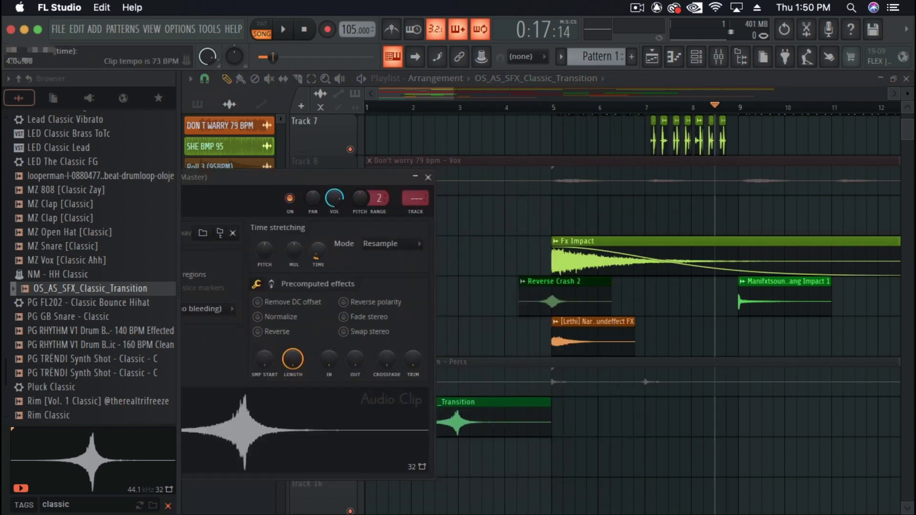
# Move the OS_AS_SFX_Classic_Transition clip along Track 14 to start at bar 7 and play the transition
pyautogui.moveTo(500, 424); pyautogui.dragTo(777, 447)
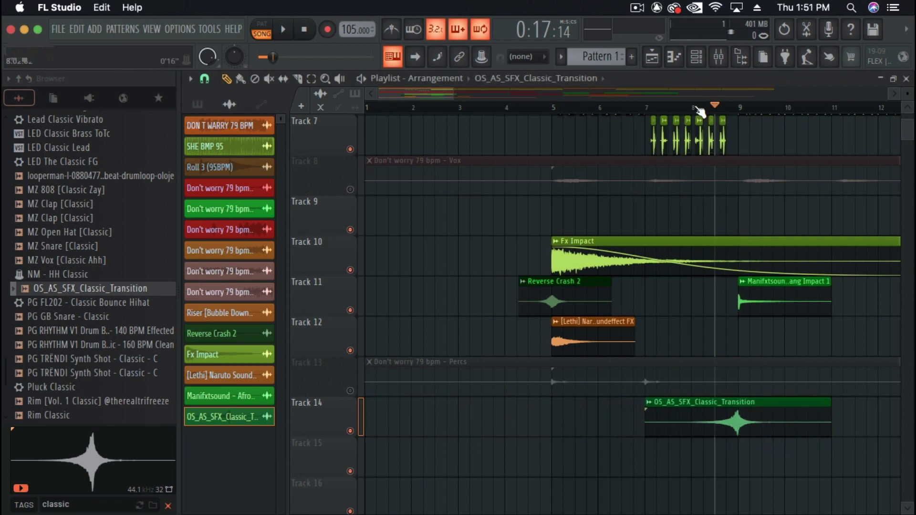
pyautogui.press('space')
pyautogui.moveTo(737, 423)
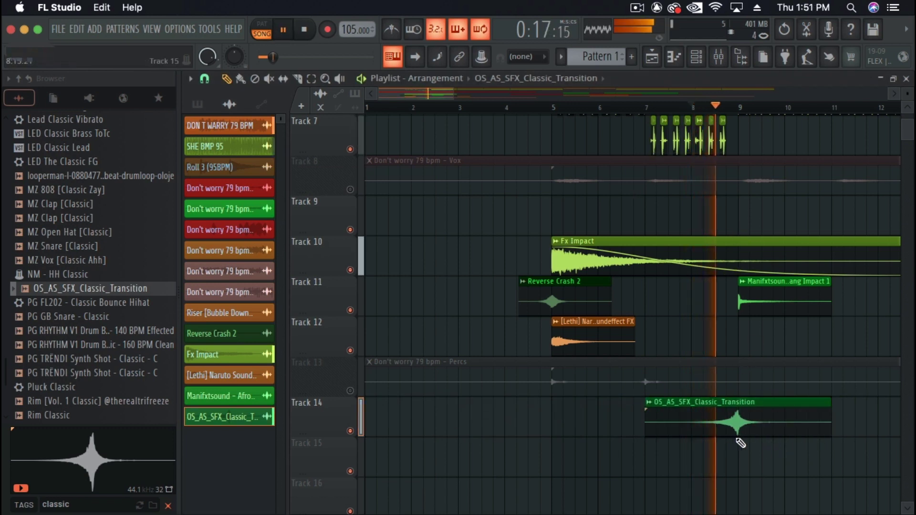
pyautogui.moveTo(738, 434); pyautogui.dragTo(750, 481)
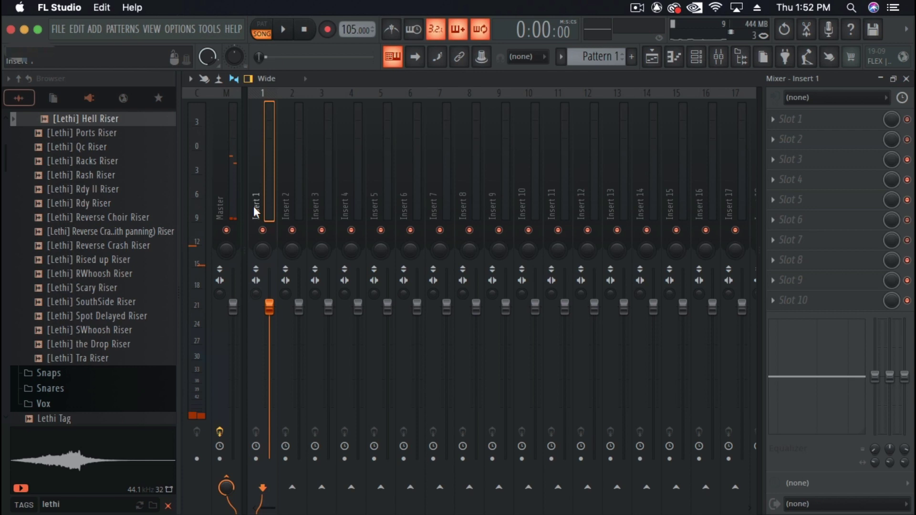
# Route the selected DON T WARRY 79 BPM channel to mixer track Insert 1
pyautogui.rightClick(253, 206)
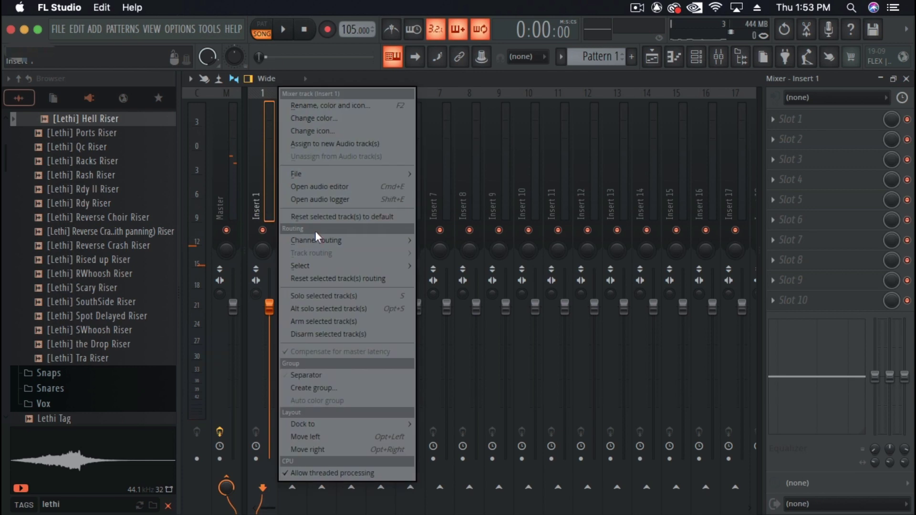
pyautogui.moveTo(346, 240)
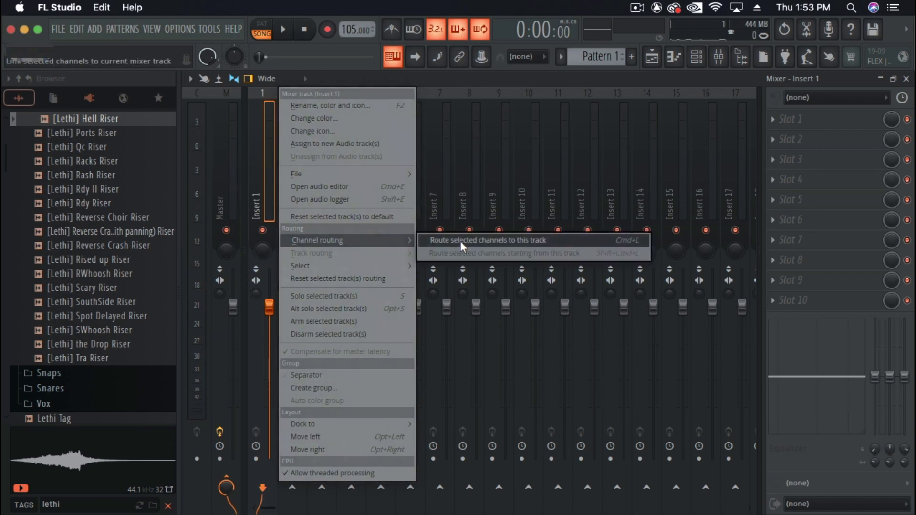
pyautogui.click(460, 241)
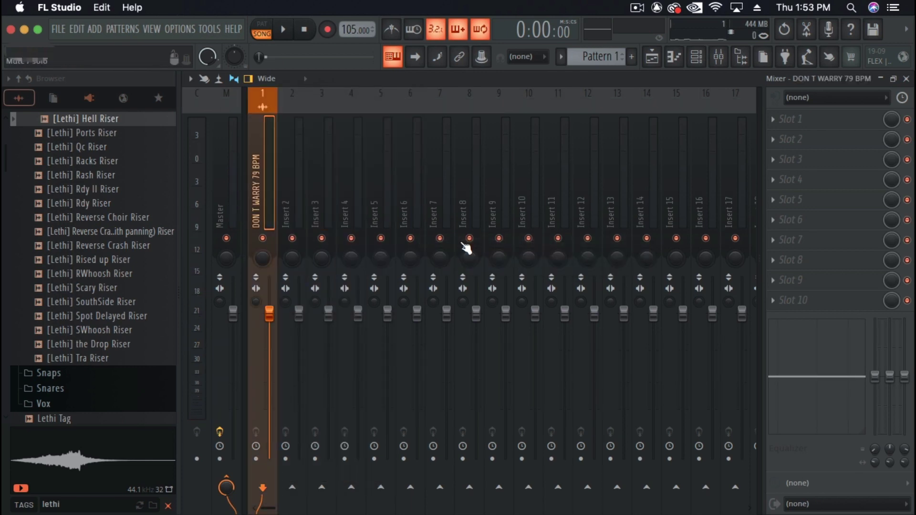
# Load the ValhallaVintageVerb reverb into effect slot 5 of the DON T WARRY 79 BPM mixer track
pyautogui.click(784, 198)
pyautogui.scroll(-10, 433, 314)
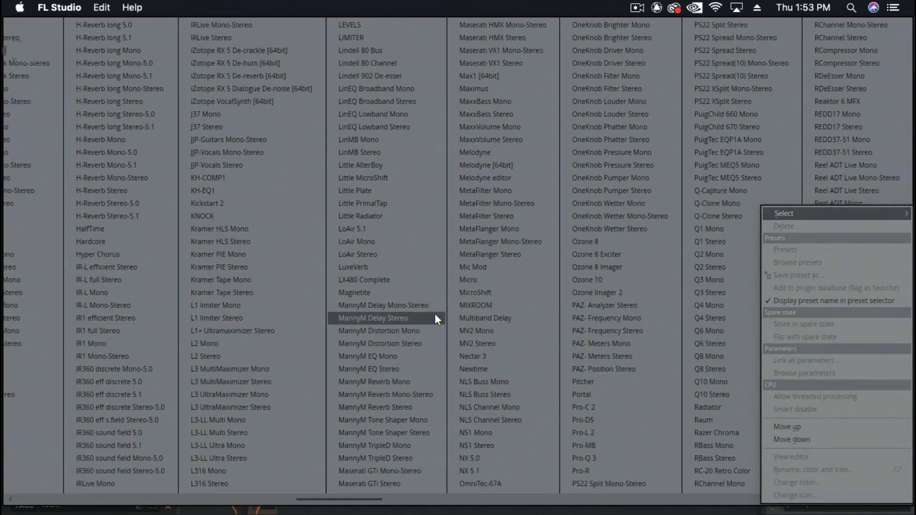
pyautogui.scroll(-5, 434, 313)
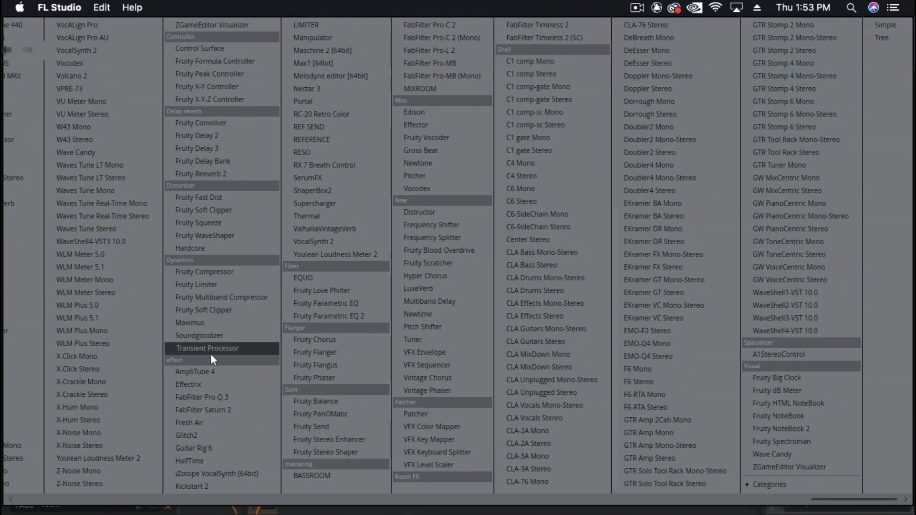
pyautogui.scroll(1, 211, 353)
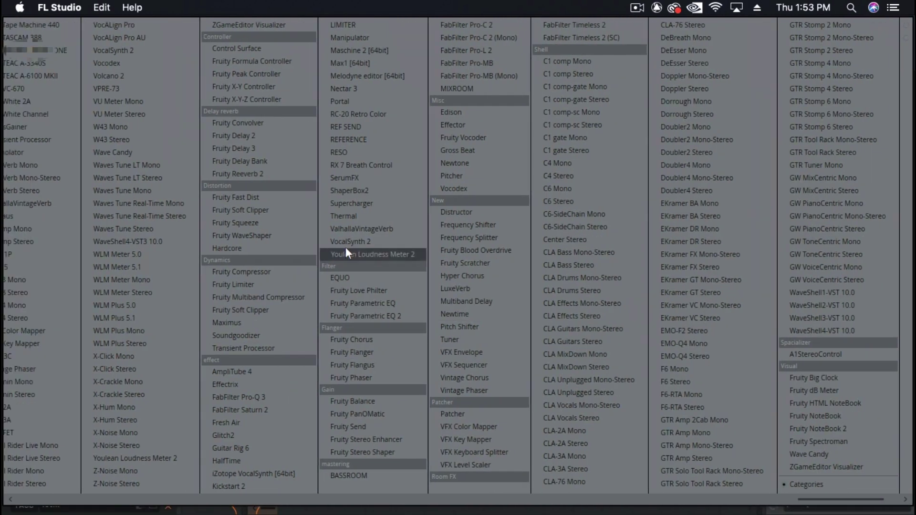
pyautogui.click(377, 229)
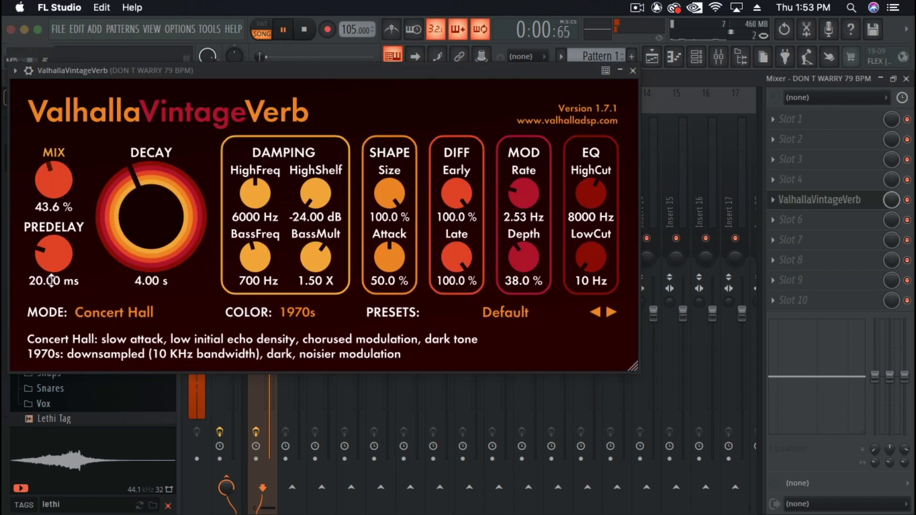
# Set the reverb's LowCut to 500 Hz and its mix to 18%, then close the plugin
pyautogui.moveTo(590, 258); pyautogui.dragTo(594, 220)
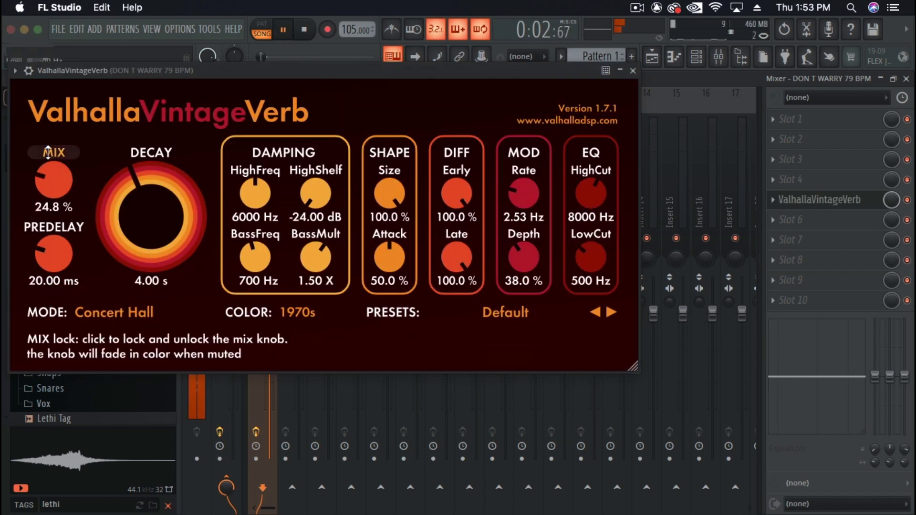
pyautogui.moveTo(53, 181); pyautogui.dragTo(53, 195)
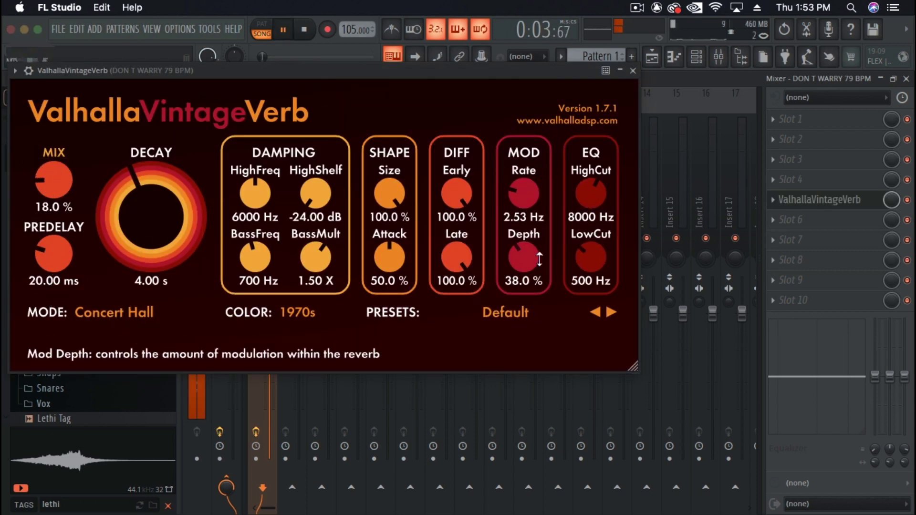
pyautogui.click(633, 71)
# Add Fruity Parametric EQ 2 to slot 1 of the sample's mixer track and cut the low end with band 1
pyautogui.click(772, 122)
pyautogui.hscroll(5, 551, 307)
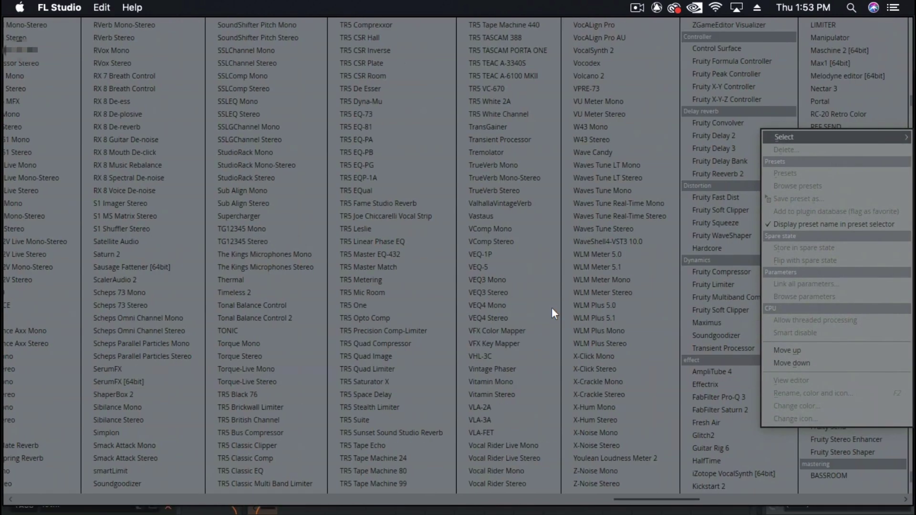
pyautogui.click(353, 317)
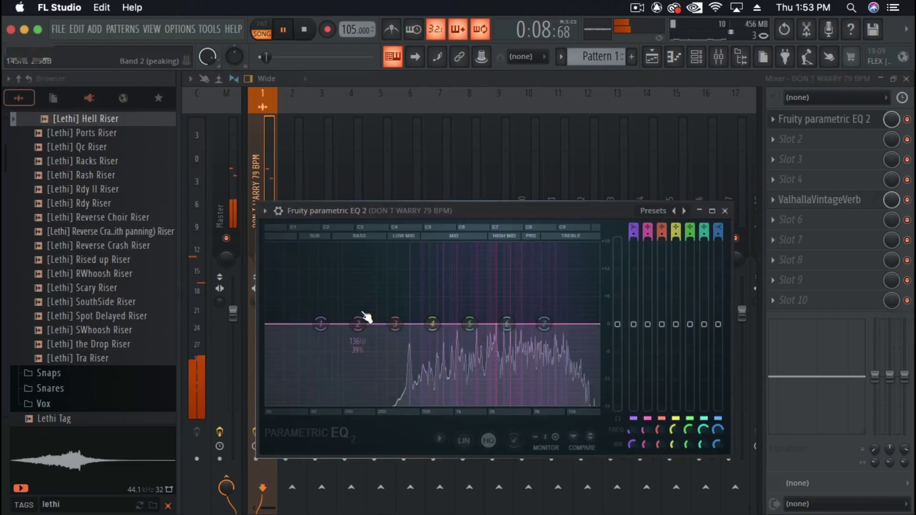
pyautogui.moveTo(321, 324); pyautogui.dragTo(371, 405)
pyautogui.click(725, 211)
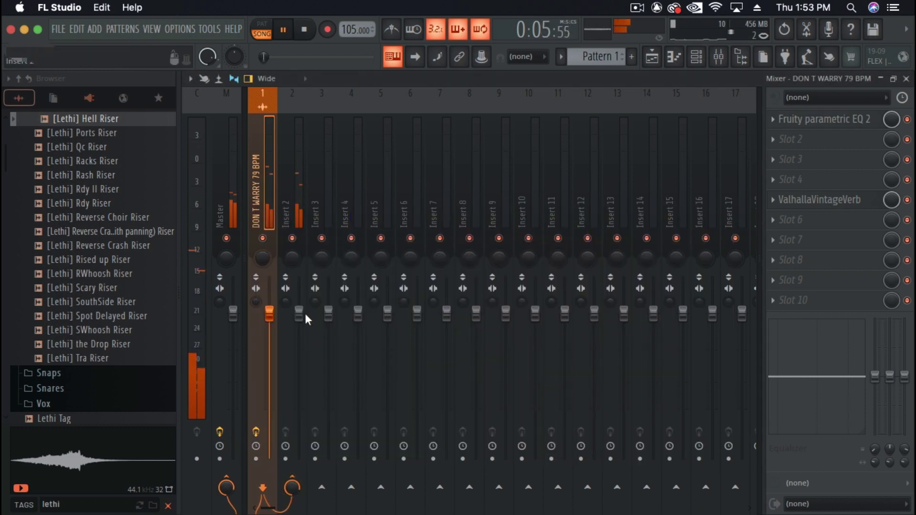
# Lower the volume of mixer track Insert 2 and load Guitar Rig 6 on it
pyautogui.moveTo(299, 315); pyautogui.dragTo(299, 364)
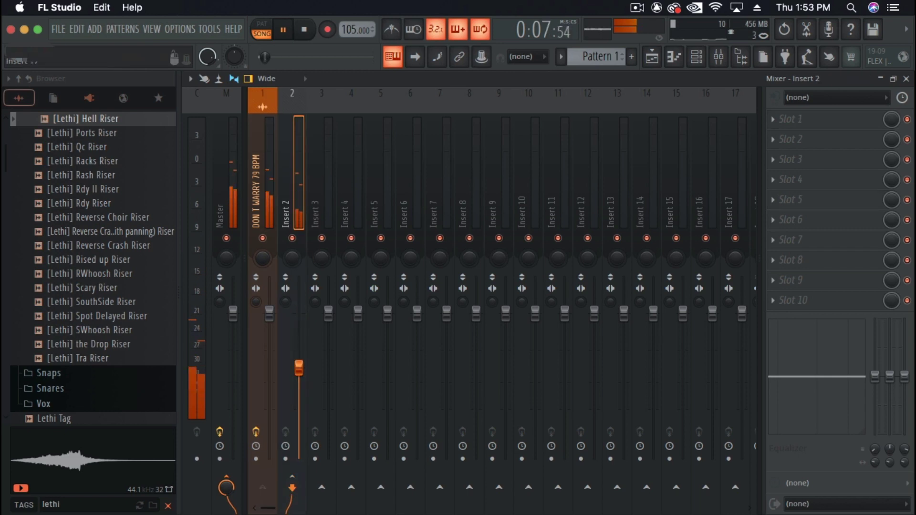
pyautogui.click(776, 223)
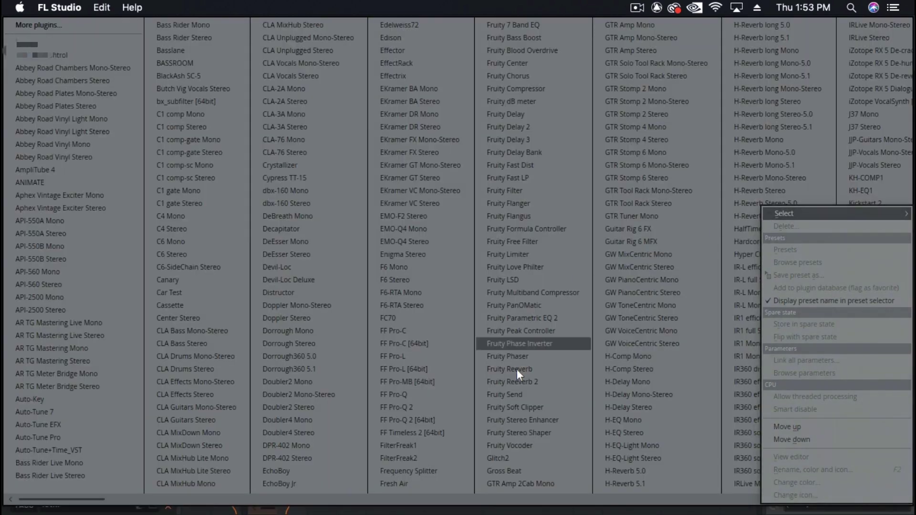
pyautogui.hscroll(10, 517, 364)
pyautogui.click(450, 367)
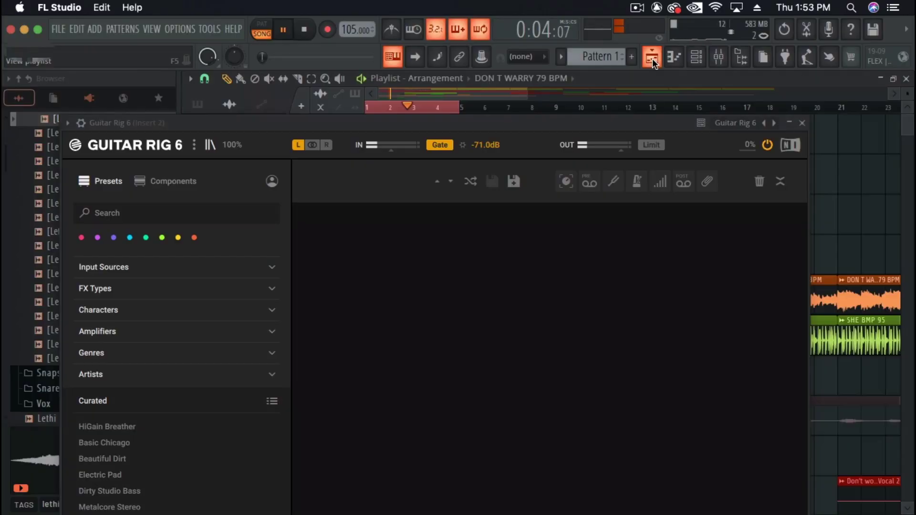
# Play the beat from bar 4, filter the Guitar Rig 6 presets by the Spacious character and load Creamy Snowflakes
pyautogui.click(446, 108)
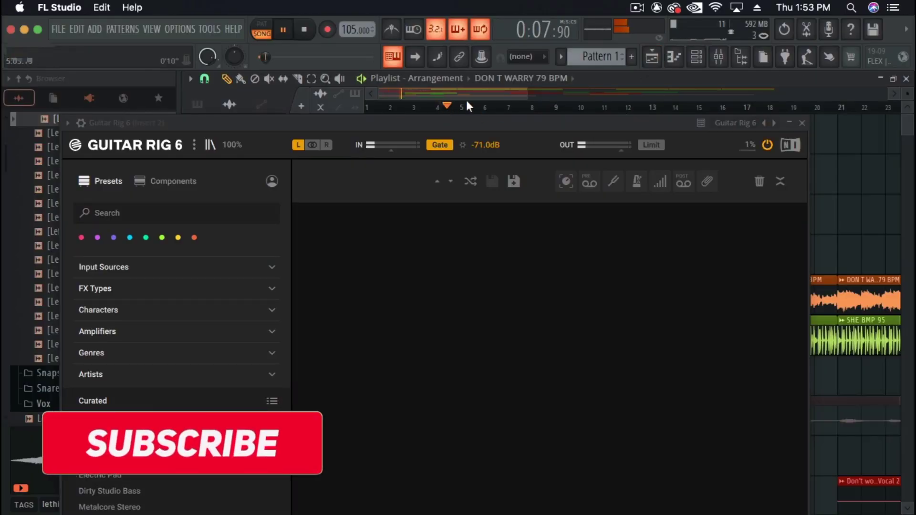
pyautogui.click(141, 311)
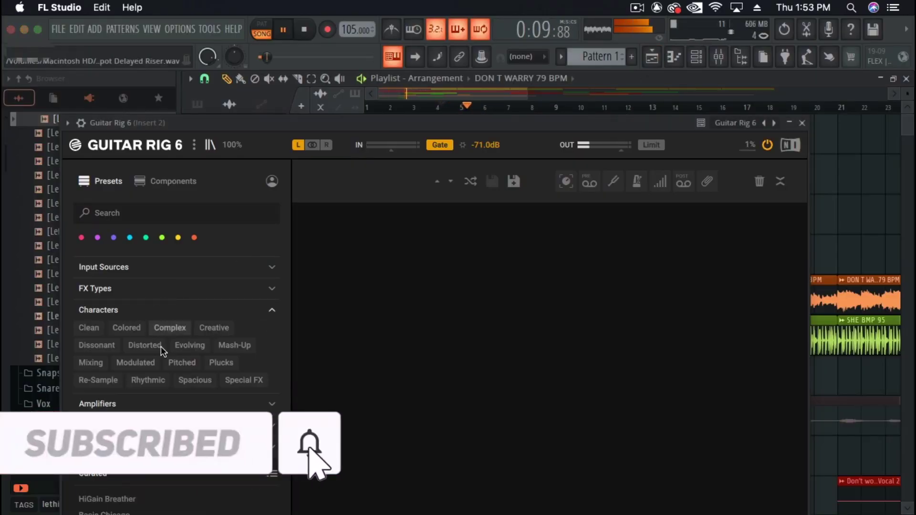
pyautogui.click(187, 380)
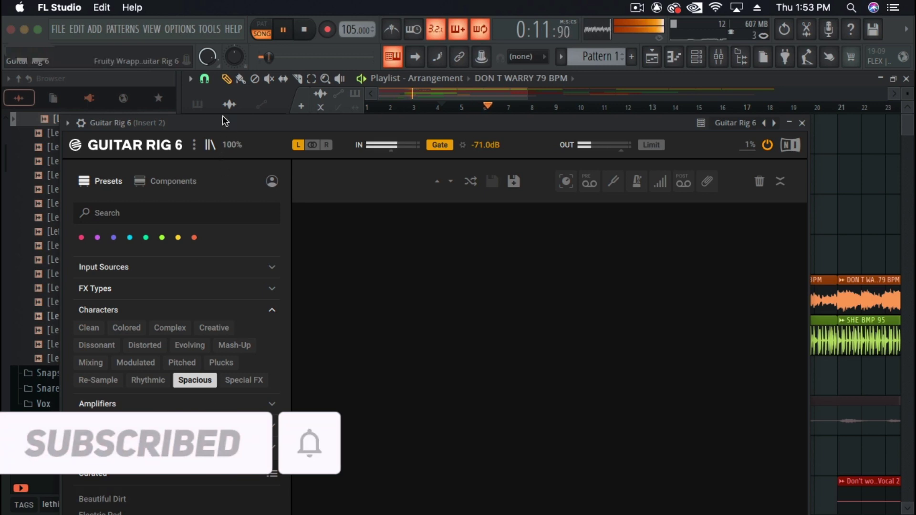
pyautogui.moveTo(225, 121); pyautogui.dragTo(364, 50)
pyautogui.scroll(-1, 289, 448)
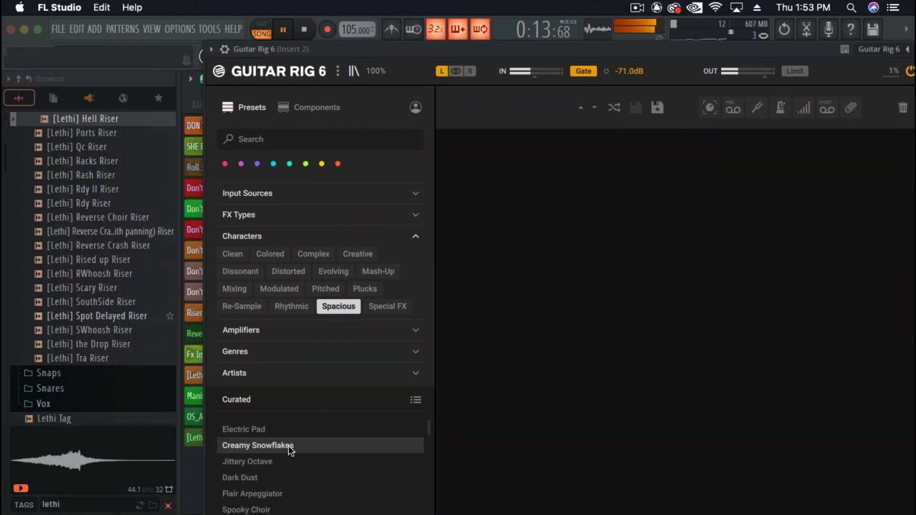
pyautogui.click(290, 446)
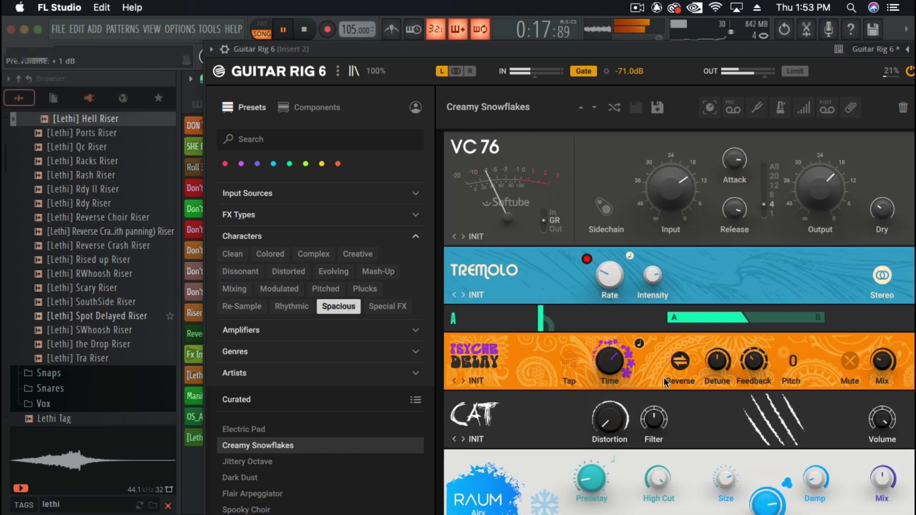
# Review the Creamy Snowflakes effect rack and lower the volume of mixer track Insert 2 further
pyautogui.moveTo(688, 52); pyautogui.dragTo(573, 28)
pyautogui.moveTo(832, 293); pyautogui.dragTo(832, 513)
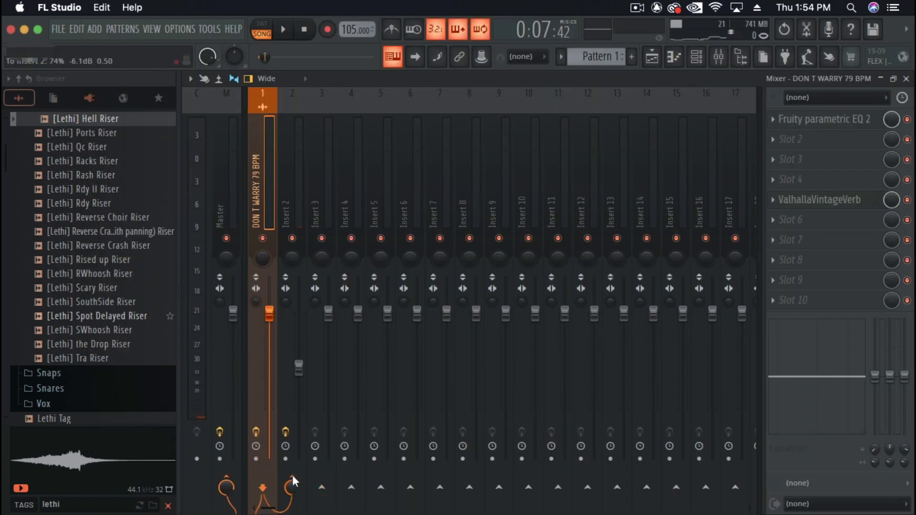
pyautogui.moveTo(297, 369); pyautogui.dragTo(298, 406)
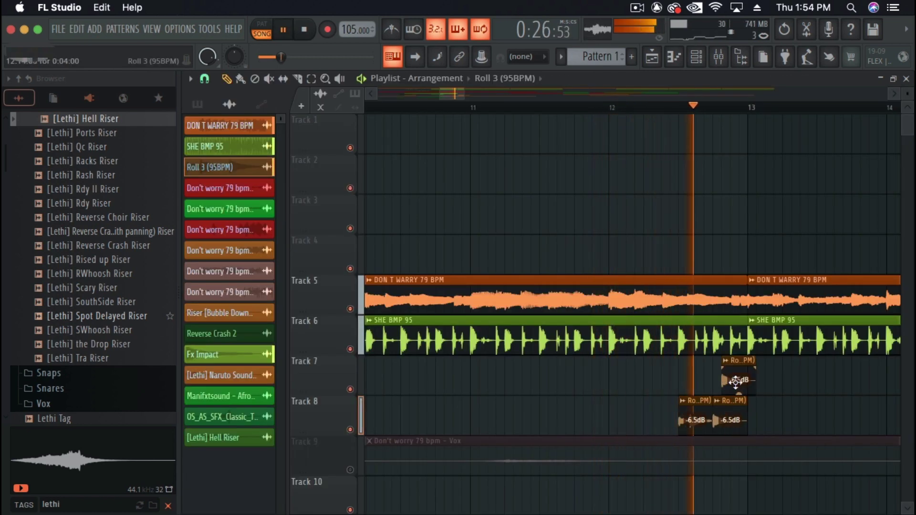
# Move the Roll 3 clip on Track 7 slightly later and play the drum roll leading into bar 13
pyautogui.click(631, 109)
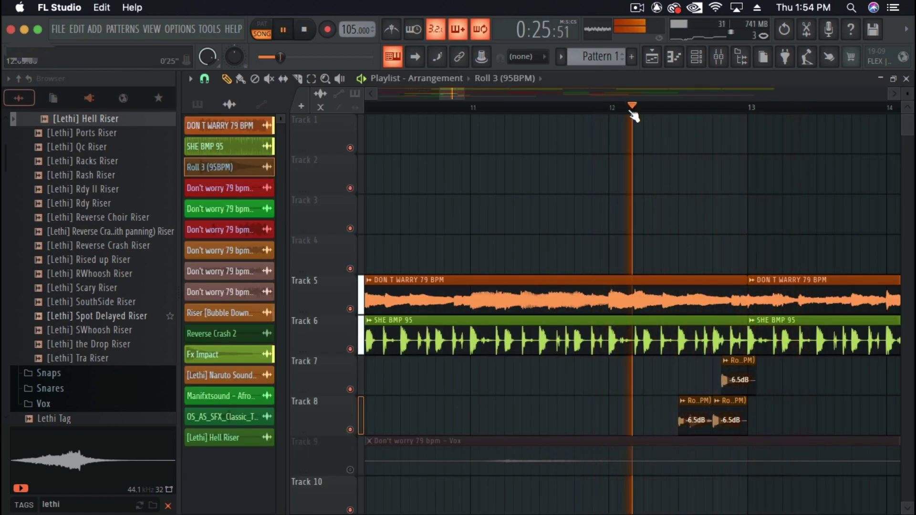
pyautogui.moveTo(735, 382); pyautogui.dragTo(743, 381)
pyautogui.press('space')
pyautogui.press('space')
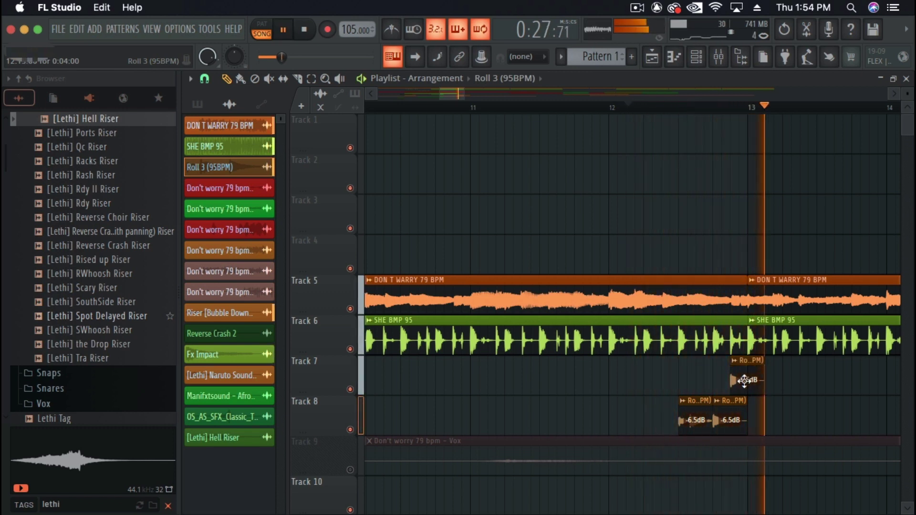
# Set the playlist snap to 1/3 step and replay the drum roll before bar 13
pyautogui.click(204, 79)
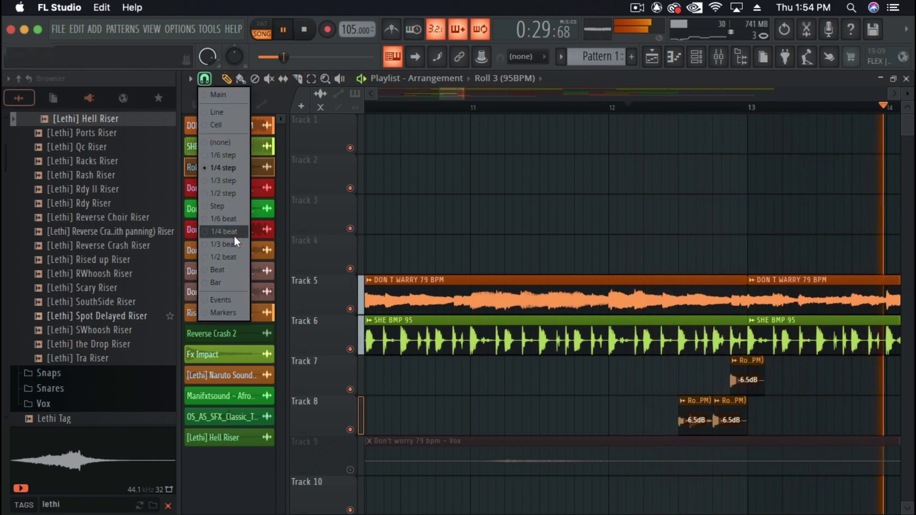
pyautogui.click(235, 180)
pyautogui.press('space')
pyautogui.press('space')
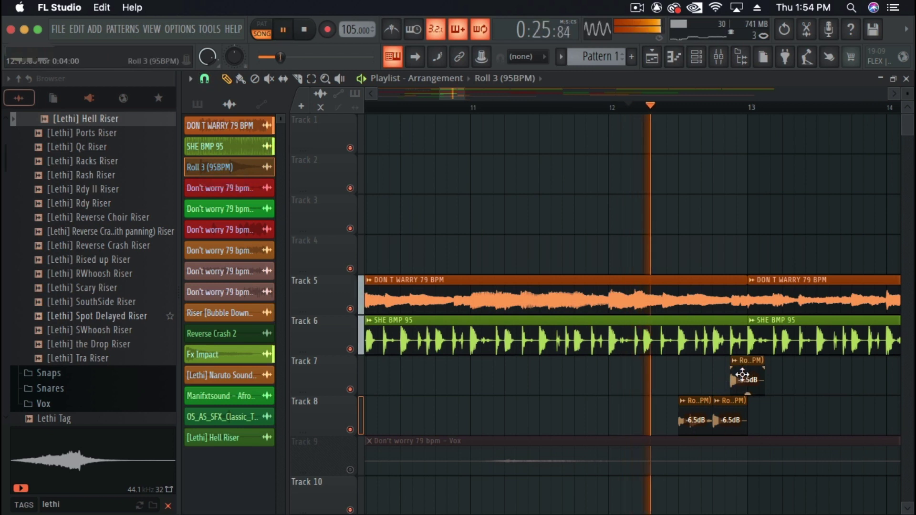
# Shorten the Roll 3 clip on Track 7 into two quick back-to-back hits ending at bar 13 and play the roll
pyautogui.moveTo(742, 374)
pyautogui.mouseDown()
pyautogui.moveTo(736, 366)
pyautogui.moveTo(742, 382)
pyautogui.mouseUp()
pyautogui.press('space')
pyautogui.press('space')
pyautogui.click(741, 375)
pyautogui.press('space')
pyautogui.press('space')
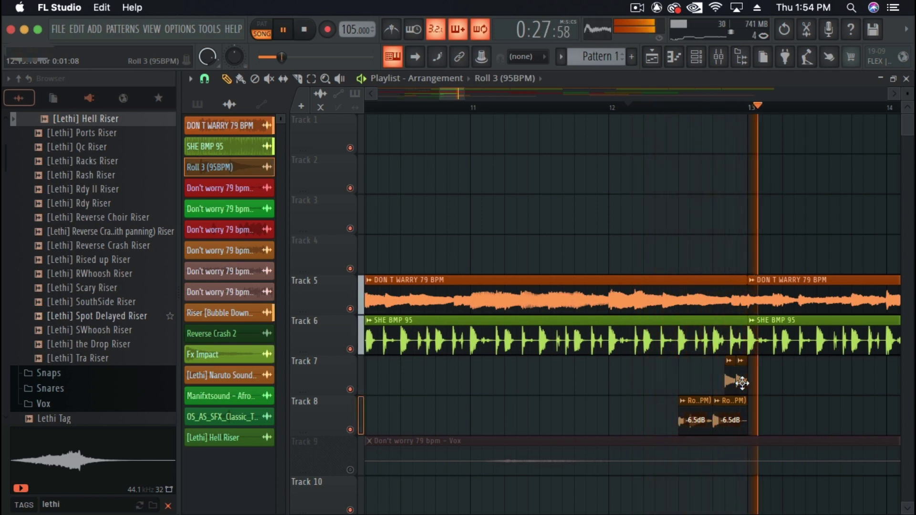
pyautogui.press('space')
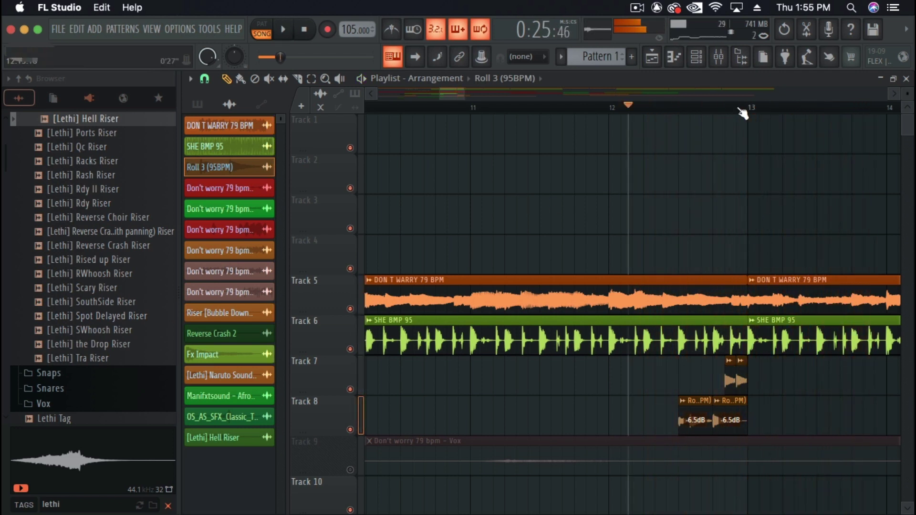
# Mark the start of bar 13, switch to the empty Pattern 18 and put a DY StruggleCrash hit on its first step
pyautogui.moveTo(751, 114); pyautogui.dragTo(801, 119)
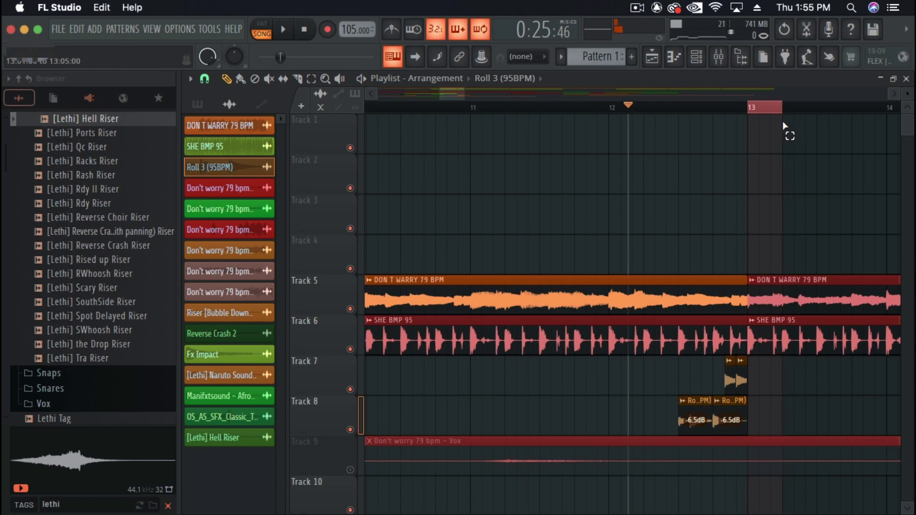
pyautogui.scroll(17, 574, 53)
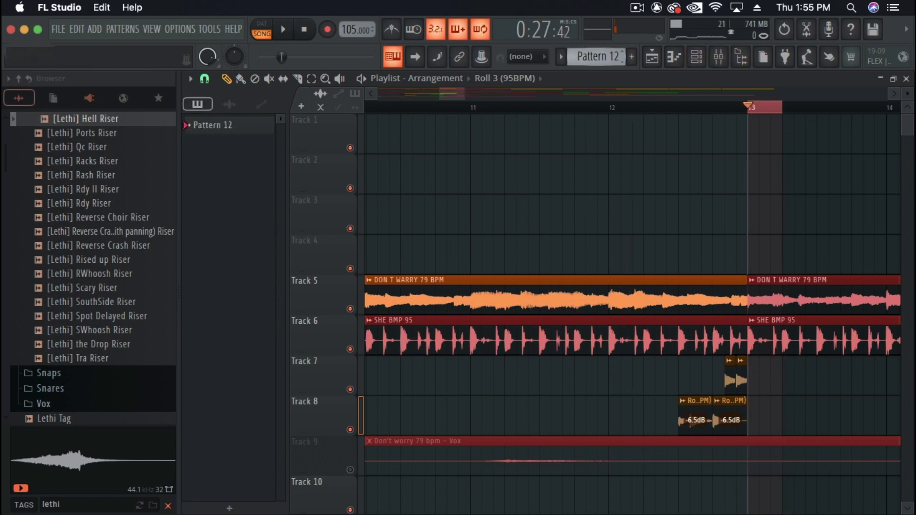
pyautogui.click(696, 56)
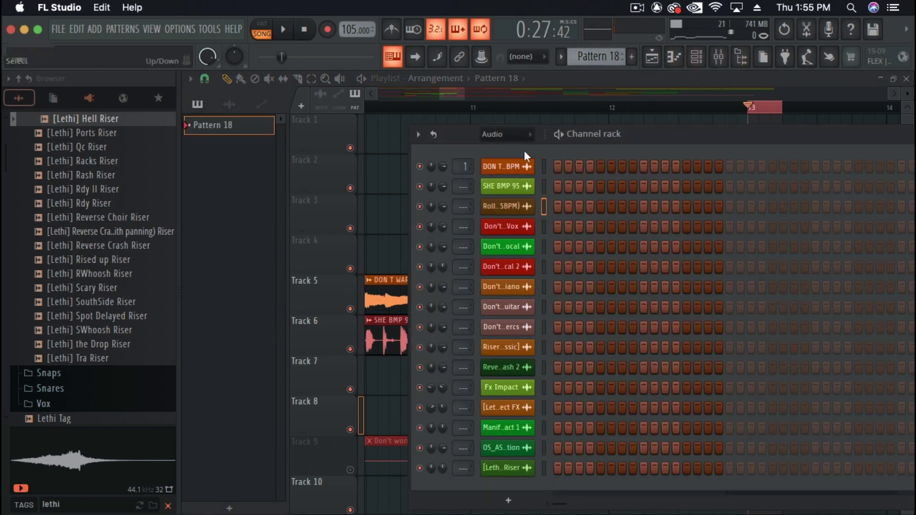
pyautogui.click(504, 148)
pyautogui.scroll(-3, 567, 317)
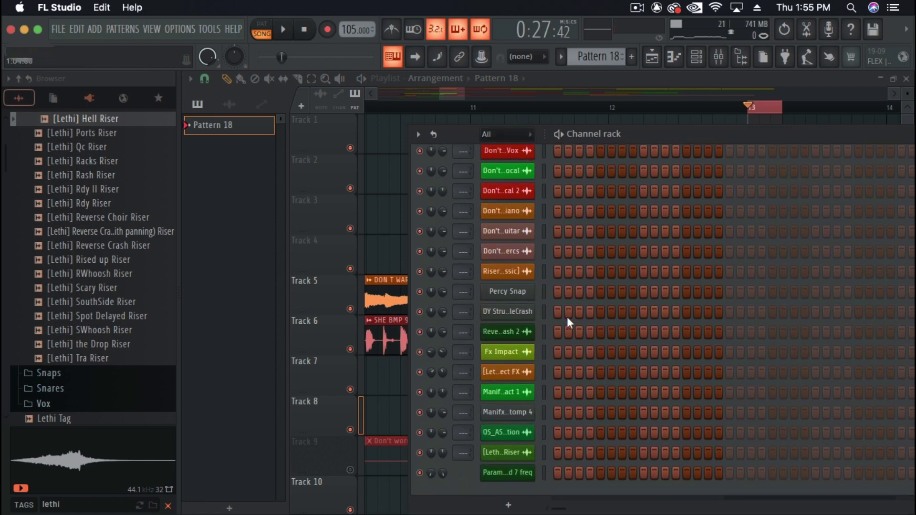
pyautogui.moveTo(830, 135); pyautogui.dragTo(491, 235)
pyautogui.click(695, 236)
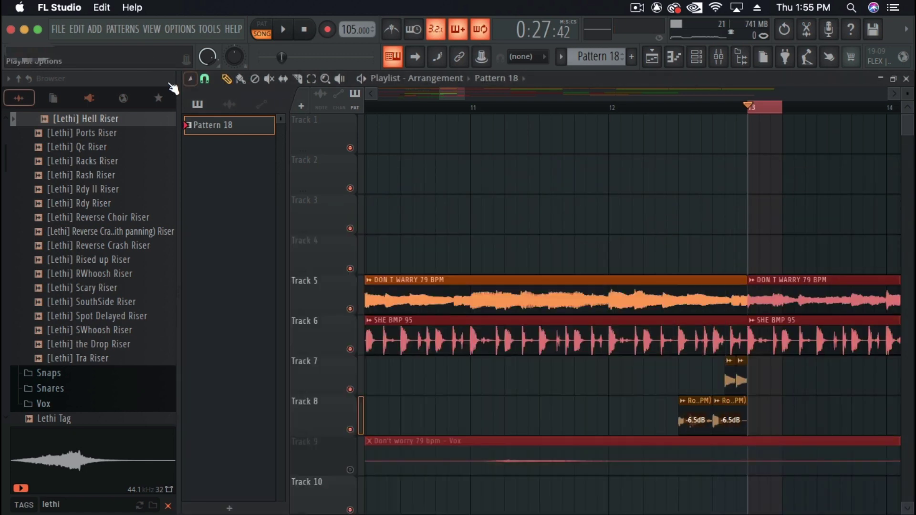
# Use a coarser playlist snap and place Pattern 18 on Track 3 at bar 13
pyautogui.click(205, 80)
pyautogui.click(224, 276)
pyautogui.click(754, 225)
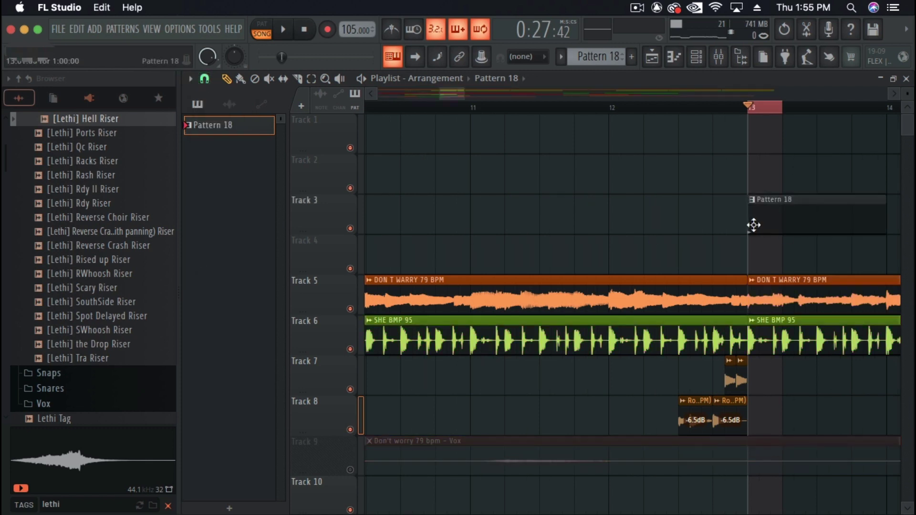
# Play the transition into bar 13 and check the settings of the DY StruggleCrash channel
pyautogui.press('space')
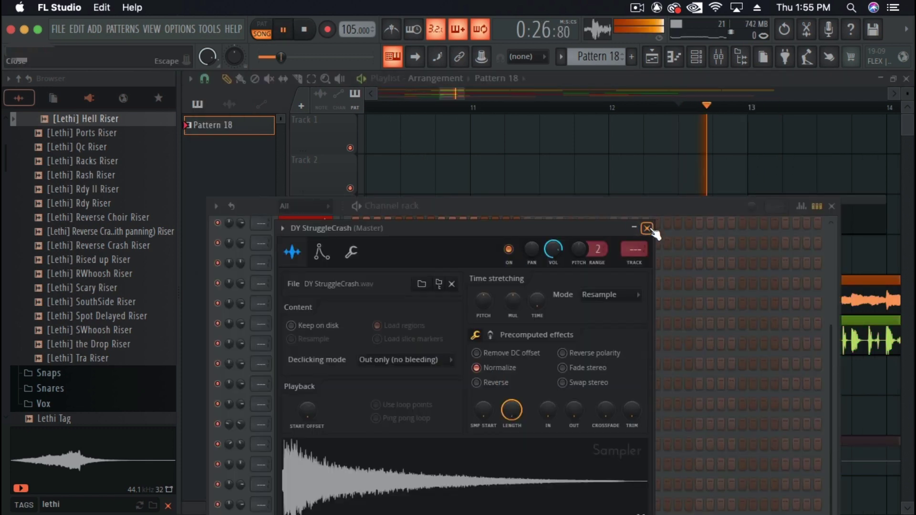
pyautogui.click(649, 229)
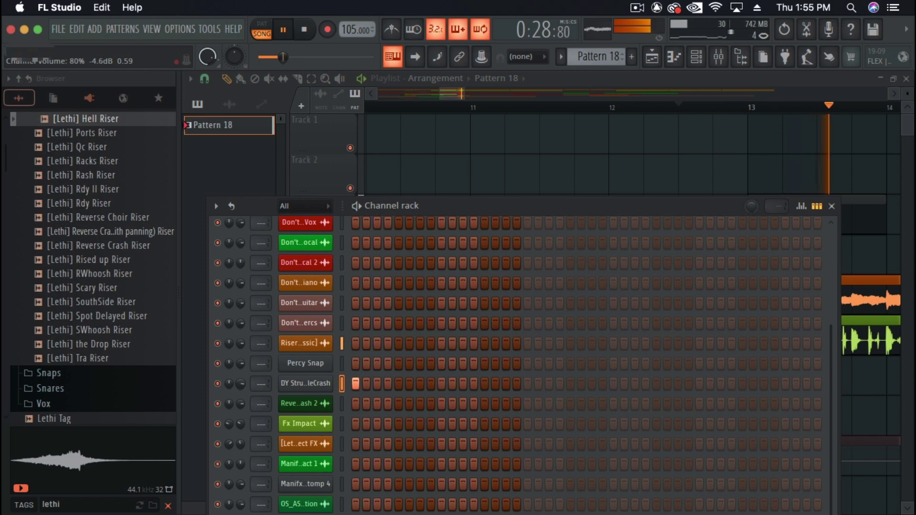
pyautogui.click(304, 383)
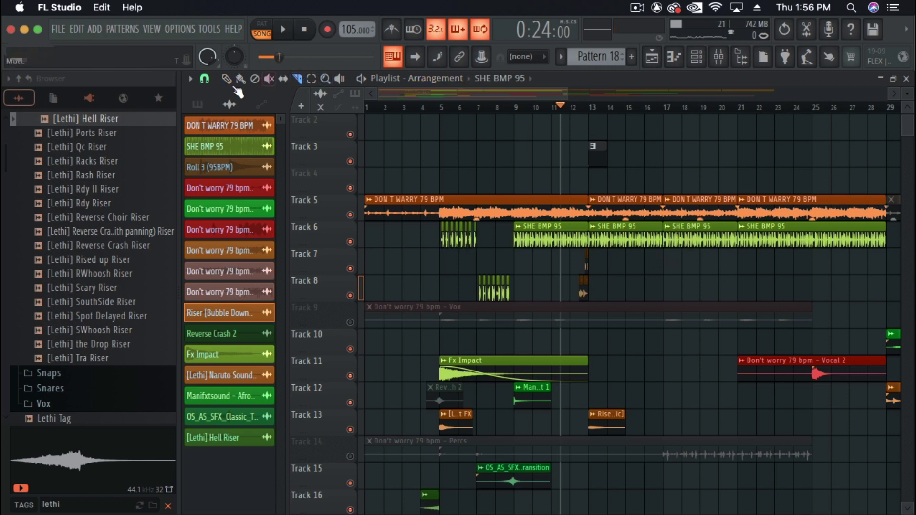
# Mute the SHE BMP 95 clip on Track 6 from bar 13 to bar 17 and play the section
pyautogui.click(639, 242)
pyautogui.press('space')
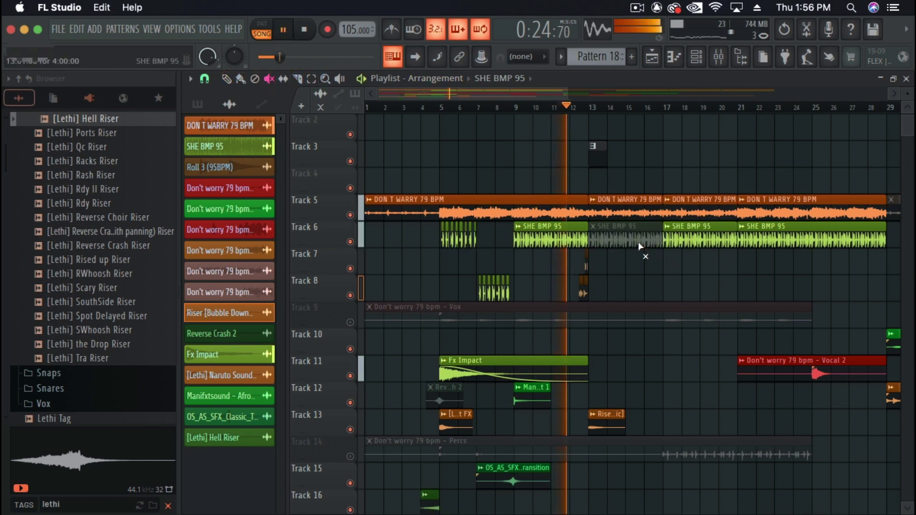
# Look over the arrangement, close the playlist and audition the [Lethi] Clip Perc sample from the FX & Percs folder
pyautogui.scroll(-4, 634, 314)
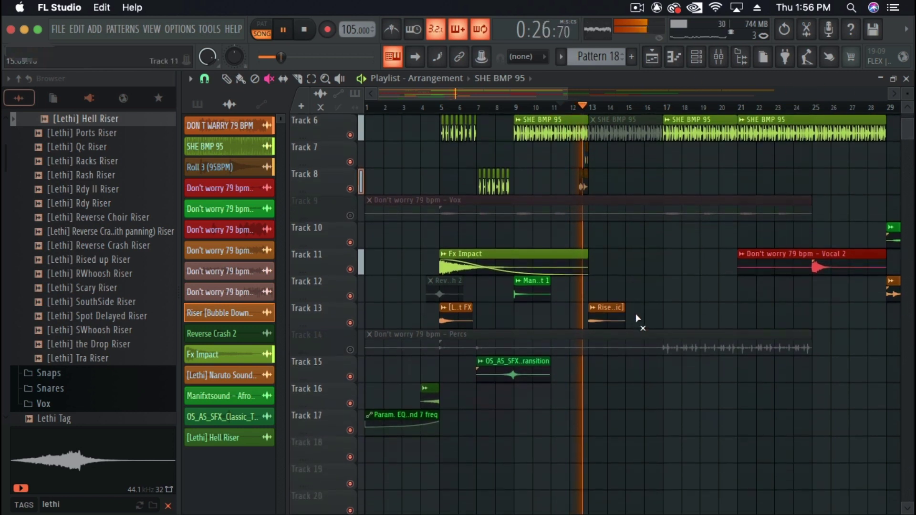
pyautogui.scroll(5, 636, 314)
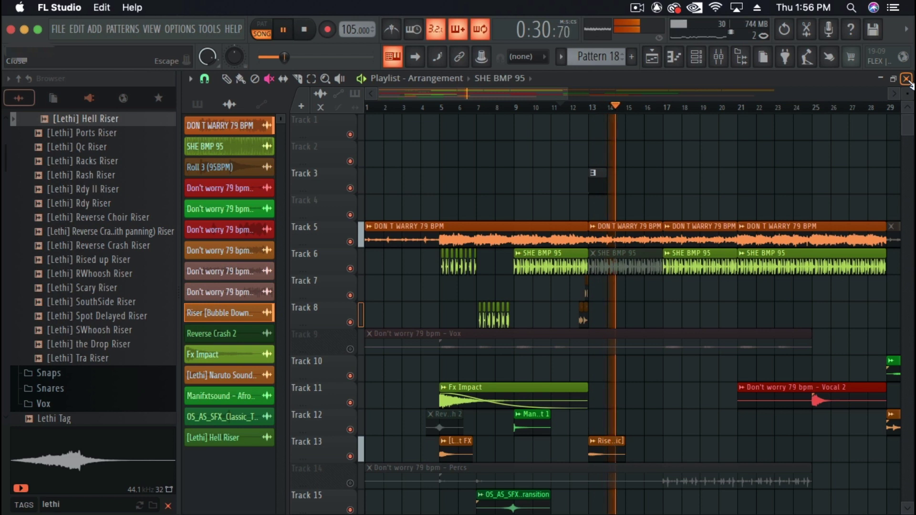
pyautogui.click(907, 79)
pyautogui.press('space')
pyautogui.scroll(-3, 109, 322)
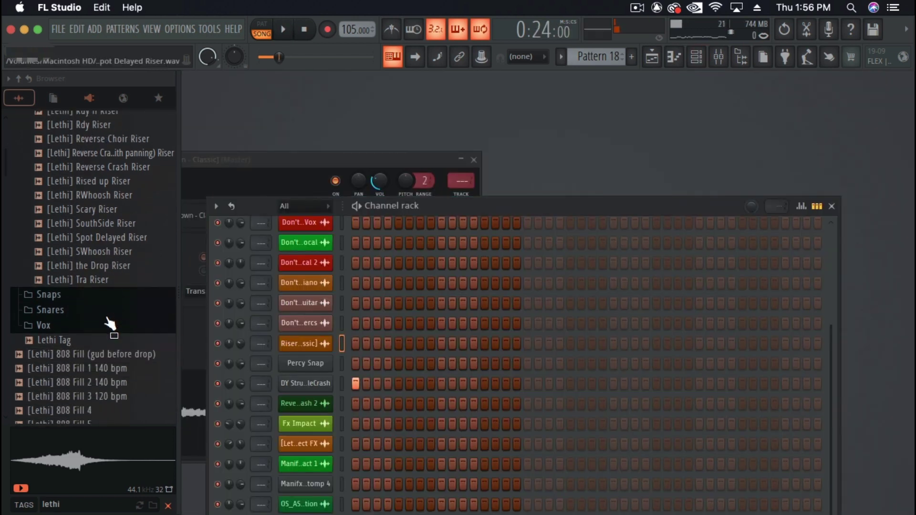
pyautogui.scroll(10, 83, 284)
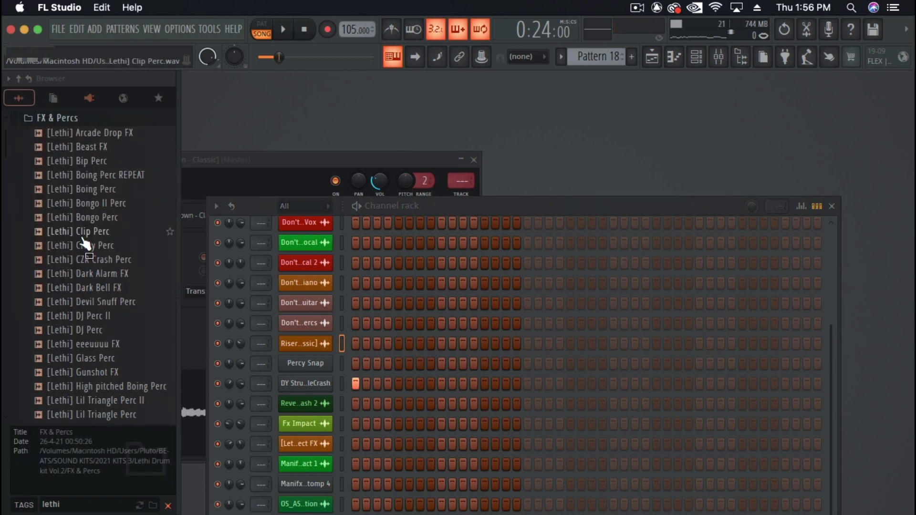
pyautogui.click(85, 236)
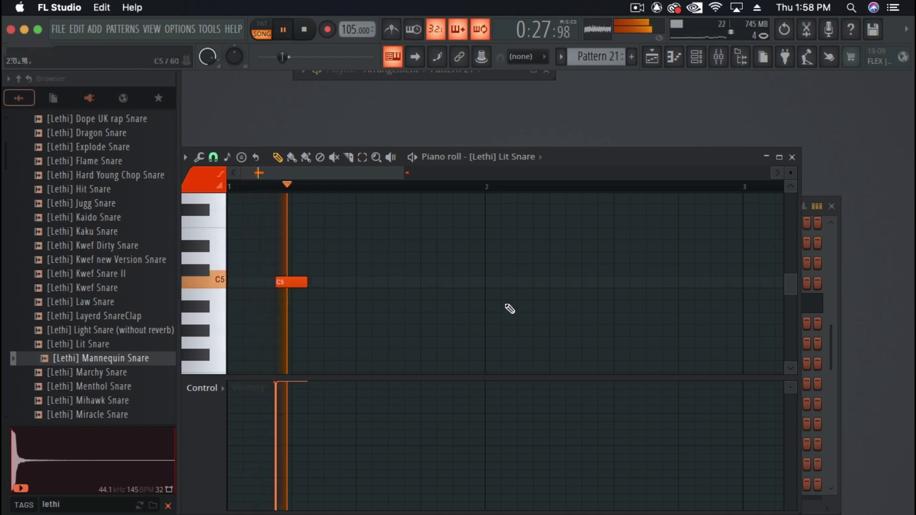
# Add C5 [Lethi] Lit Snare notes in Pattern 21 on steps 4 and 13 of bar 2 and on step 13 of bar 3
pyautogui.press('space')
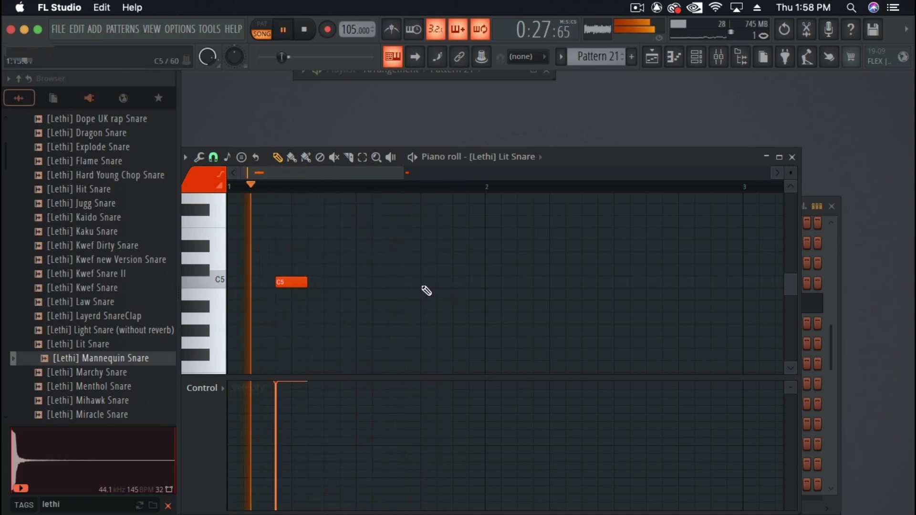
pyautogui.click(548, 283)
pyautogui.press('space')
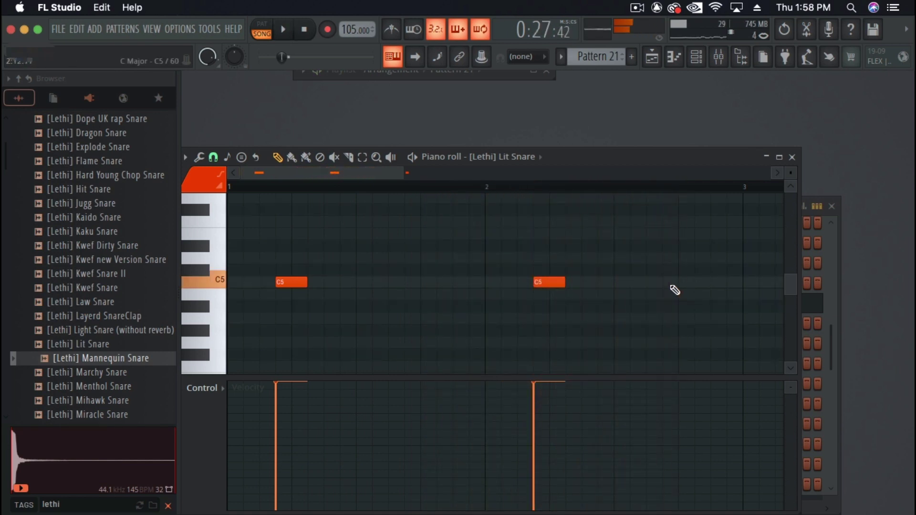
pyautogui.press('space')
pyautogui.click(685, 284)
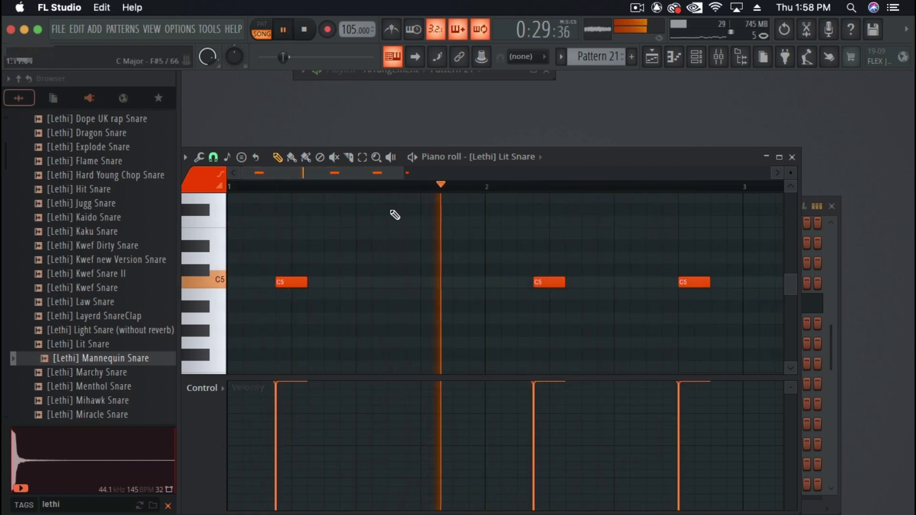
pyautogui.moveTo(402, 175); pyautogui.dragTo(483, 185)
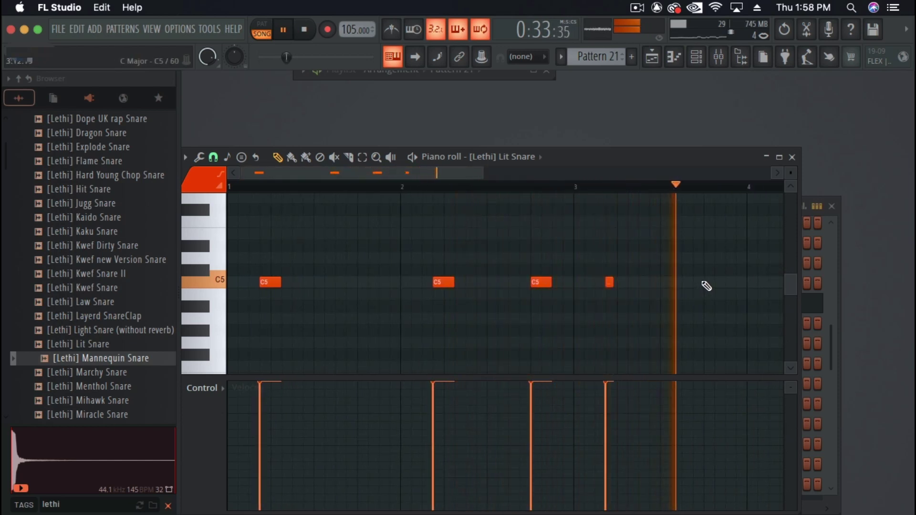
pyautogui.click(706, 285)
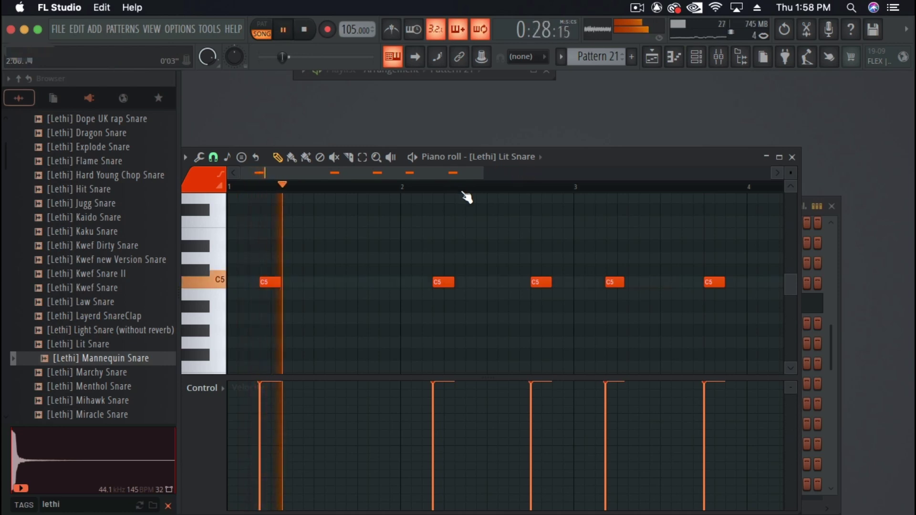
# Add two C5 snare notes in bar 4, placing the first on step 4 and the second on step 13
pyautogui.hotkey('ctrl', 'a')
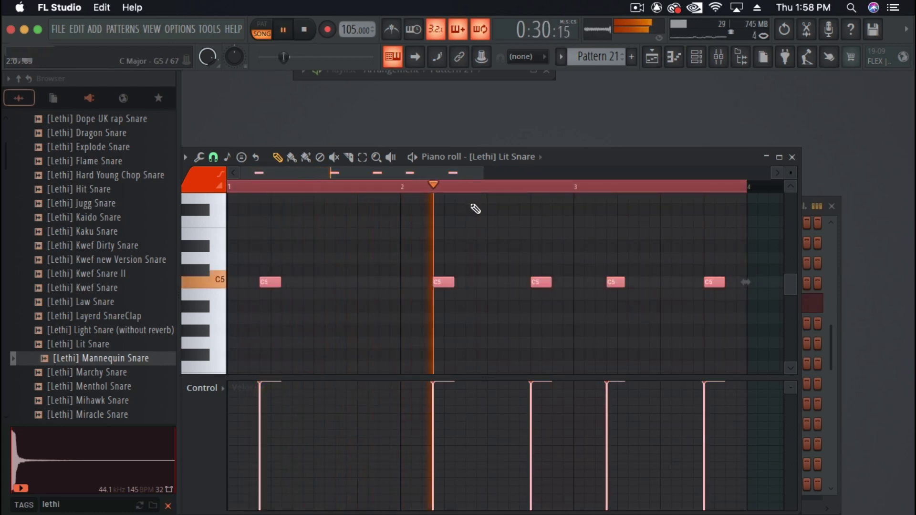
pyautogui.moveTo(469, 167); pyautogui.dragTo(512, 168)
pyautogui.keyDown('super'); pyautogui.click(636, 266); pyautogui.keyUp('super')
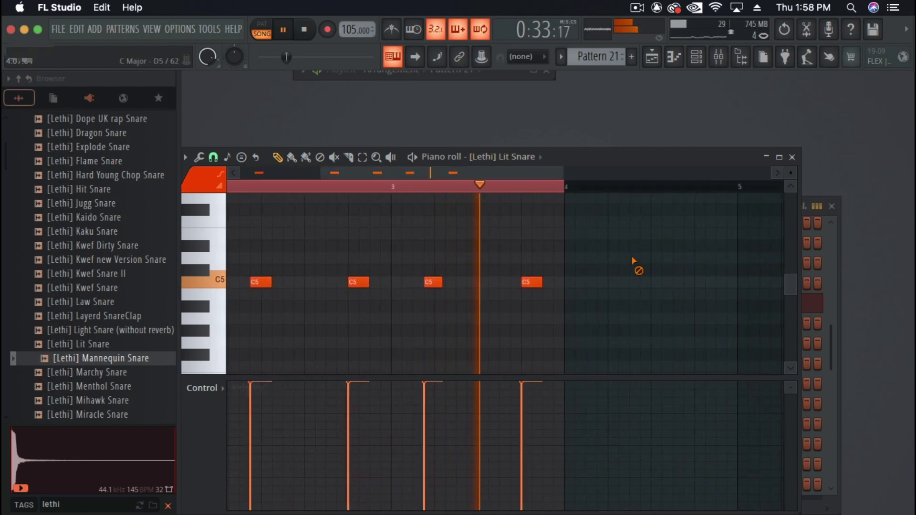
pyautogui.click(612, 282)
pyautogui.click(697, 282)
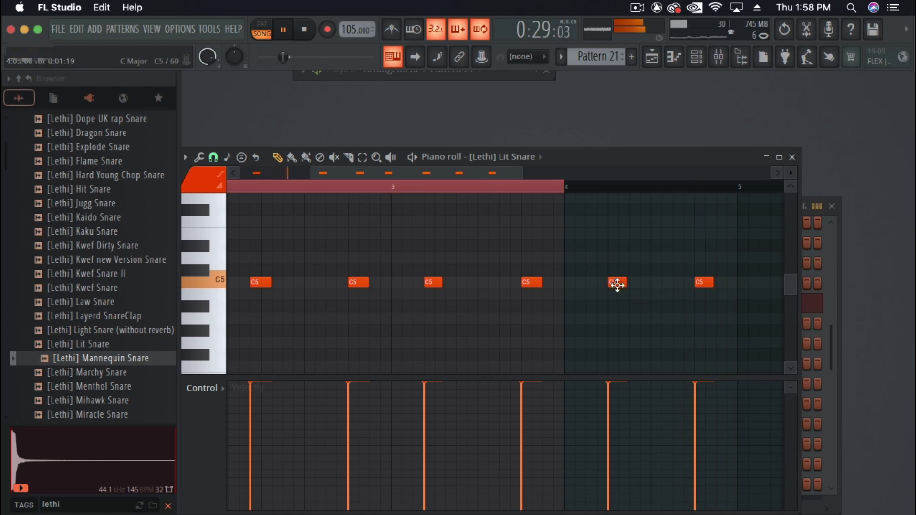
pyautogui.moveTo(616, 284); pyautogui.dragTo(606, 284)
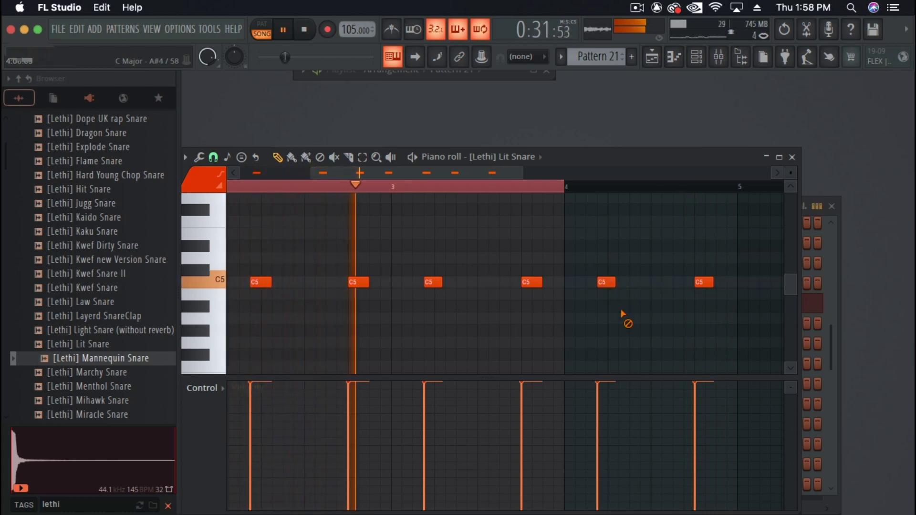
# Add slightly softer C5 snare notes one step before the last hit of bar 3 and near the end of bar 4
pyautogui.click(514, 285)
pyautogui.click(511, 395)
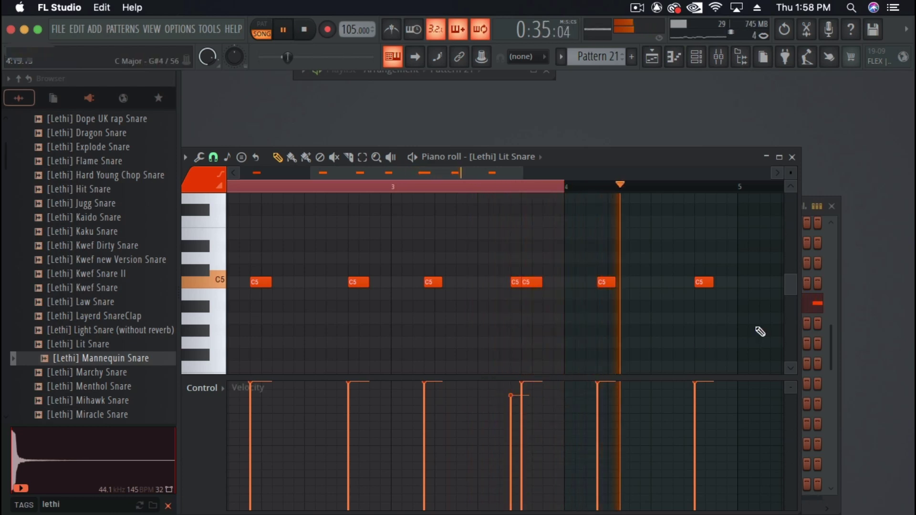
pyautogui.click(729, 283)
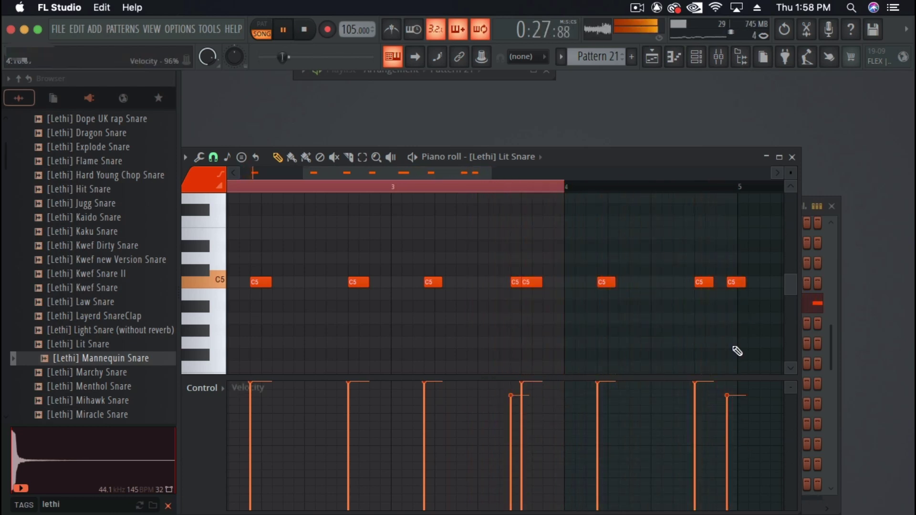
pyautogui.moveTo(408, 173); pyautogui.dragTo(301, 172)
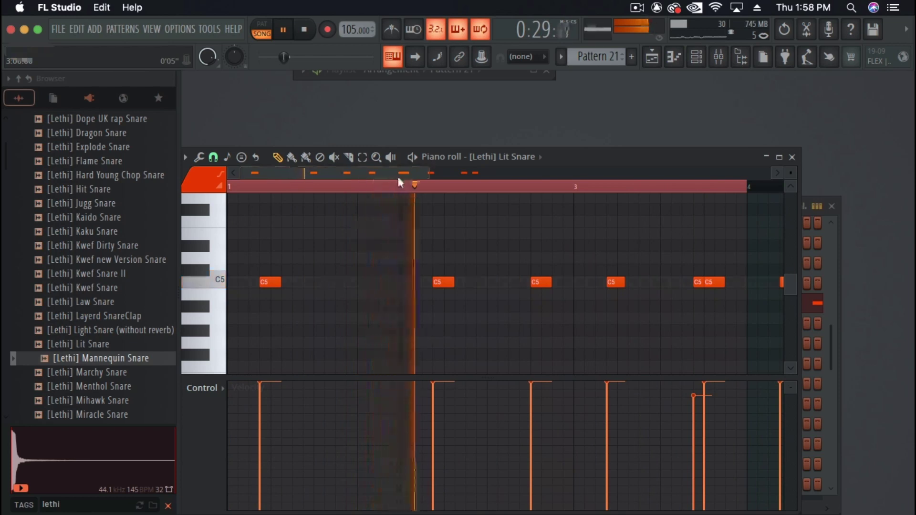
pyautogui.moveTo(434, 175); pyautogui.dragTo(531, 174)
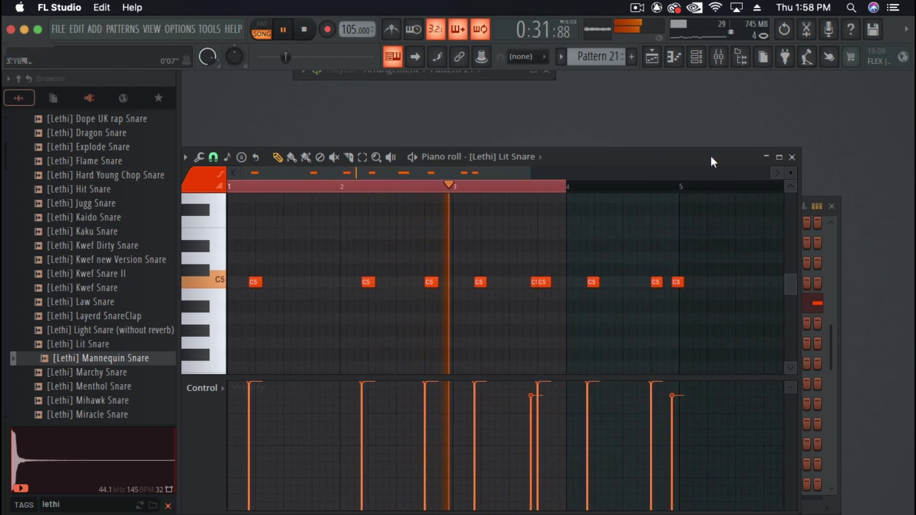
# Check the Pattern 21 clip on Track 10 in the playlist while the section plays, and stop playback
pyautogui.click(533, 74)
pyautogui.scroll(10, 653, 198)
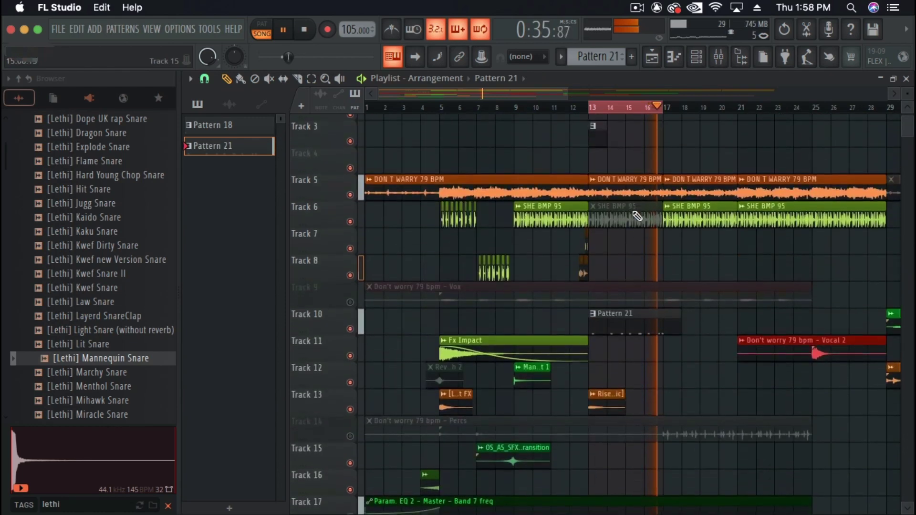
pyautogui.press('space')
pyautogui.click(880, 79)
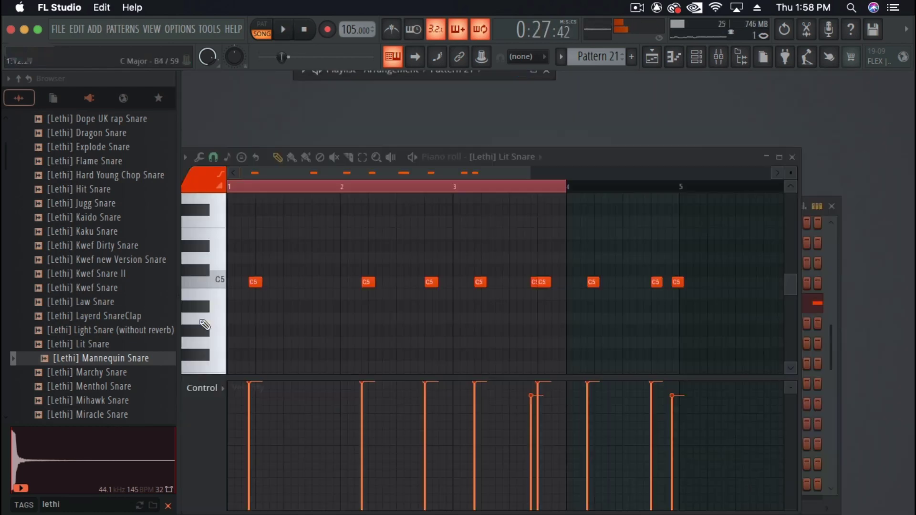
# Find the FL_ED2_Kit06_Bell_One_Shot_A sample and add it to the channel rack as a new channel above the guitar stem
pyautogui.click(696, 57)
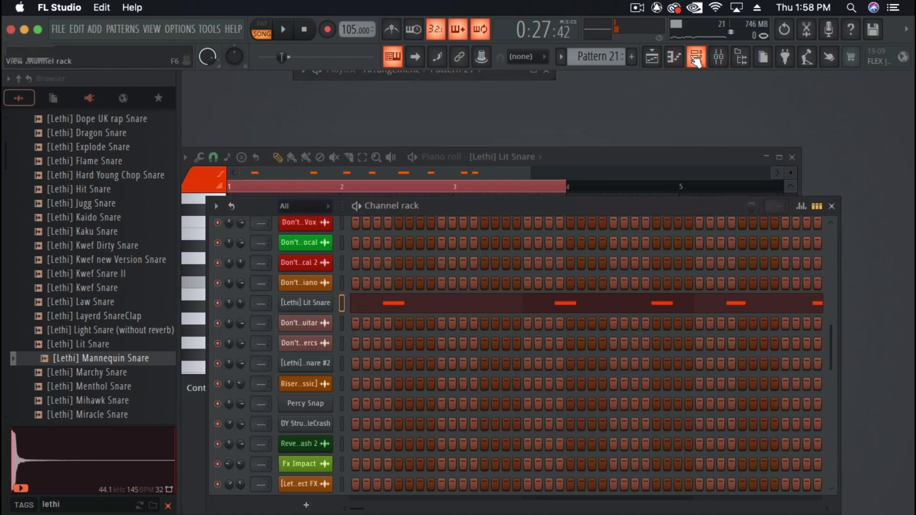
pyautogui.scroll(-10, 125, 343)
pyautogui.scroll(15, 123, 343)
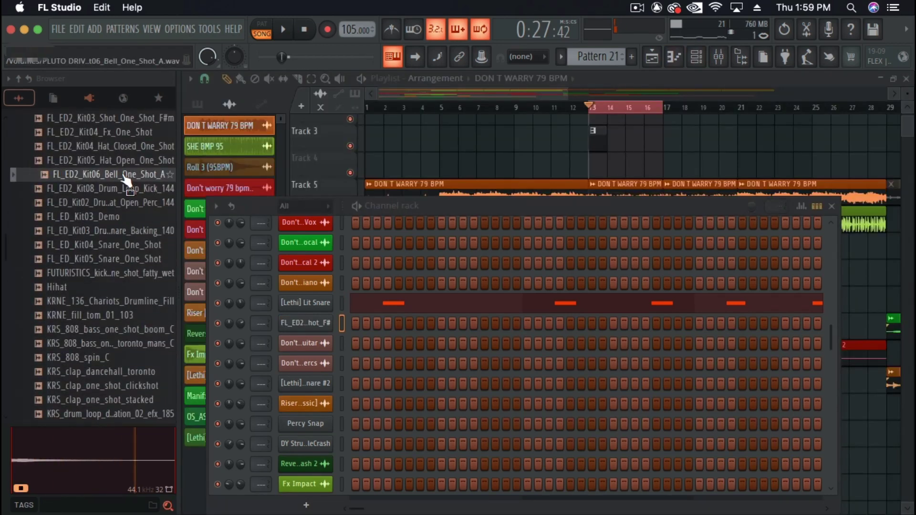
pyautogui.moveTo(127, 180); pyautogui.dragTo(317, 352)
pyautogui.rightClick(312, 346)
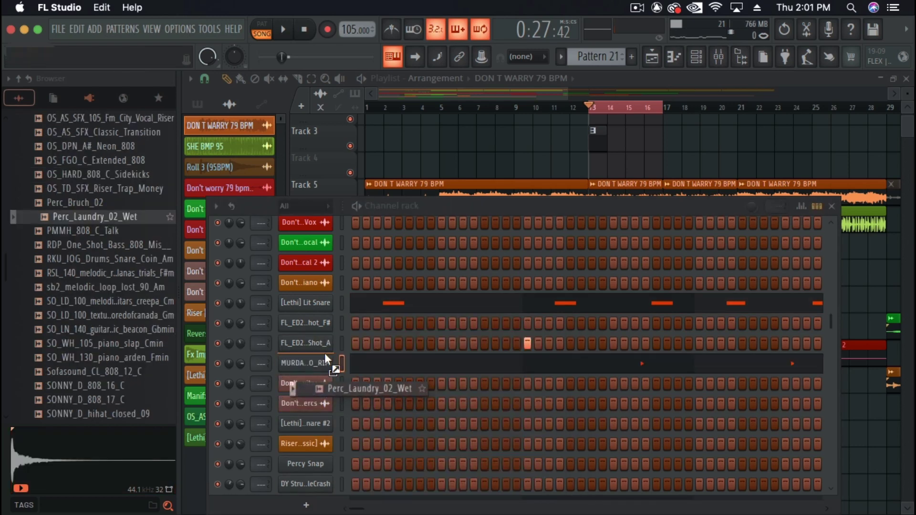
# Add Perc_Laundry_02_Wet as a channel above the MURDA rim channel and put hits on steps 15 and 29 during playback
pyautogui.moveTo(324, 353); pyautogui.dragTo(326, 354)
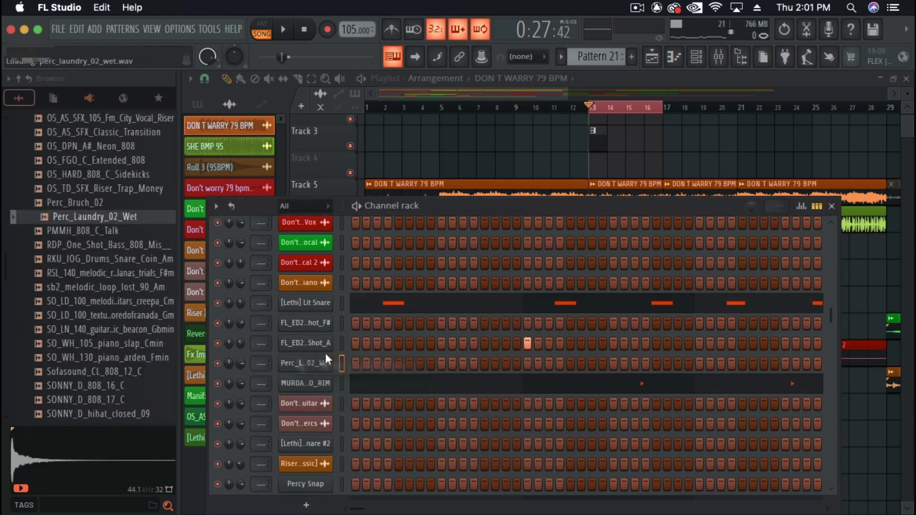
pyautogui.press('space')
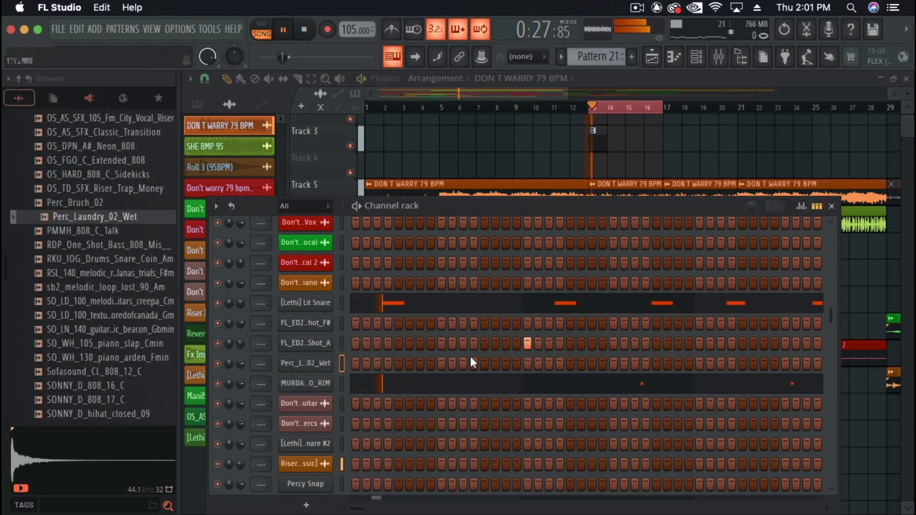
pyautogui.click(505, 364)
pyautogui.click(655, 362)
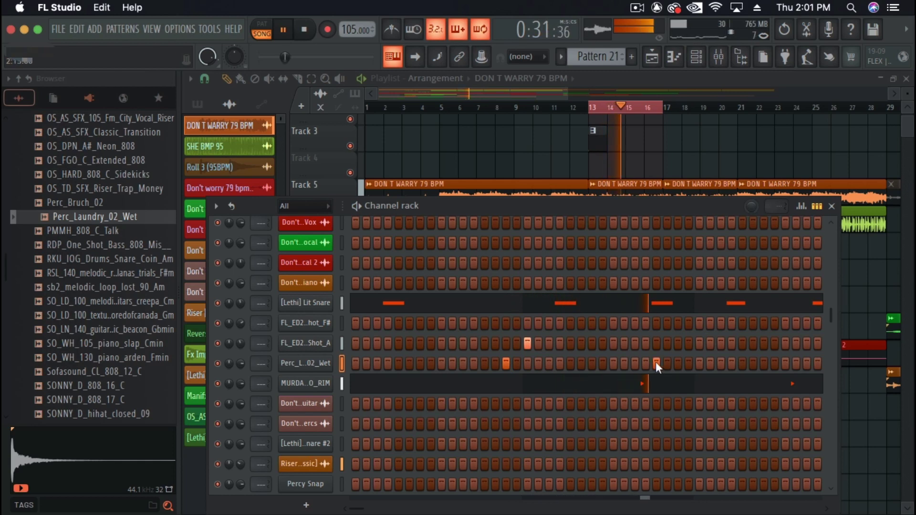
# Add a roll of four short C5 Perc_Laundry_02_Wet notes late in bar 4 and slope their velocities downward
pyautogui.rightClick(326, 366)
pyautogui.click(359, 326)
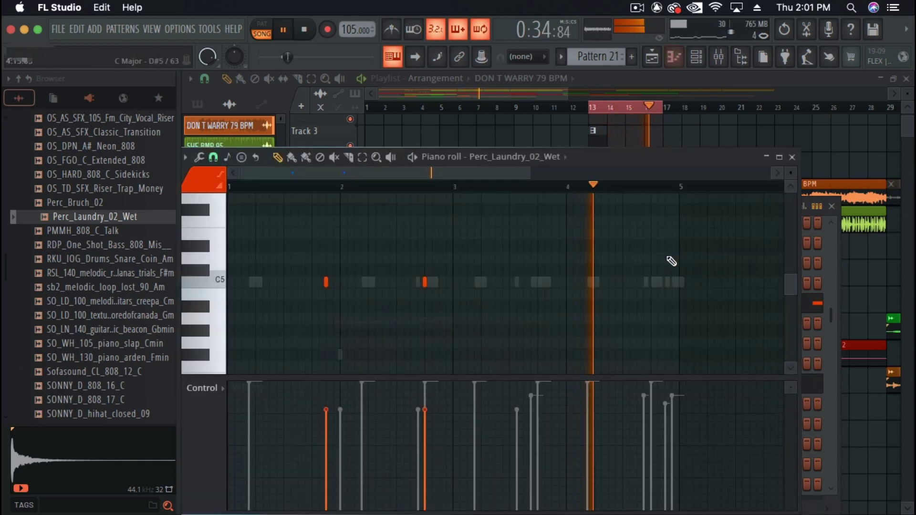
pyautogui.click(654, 284)
pyautogui.moveTo(661, 285); pyautogui.dragTo(676, 285)
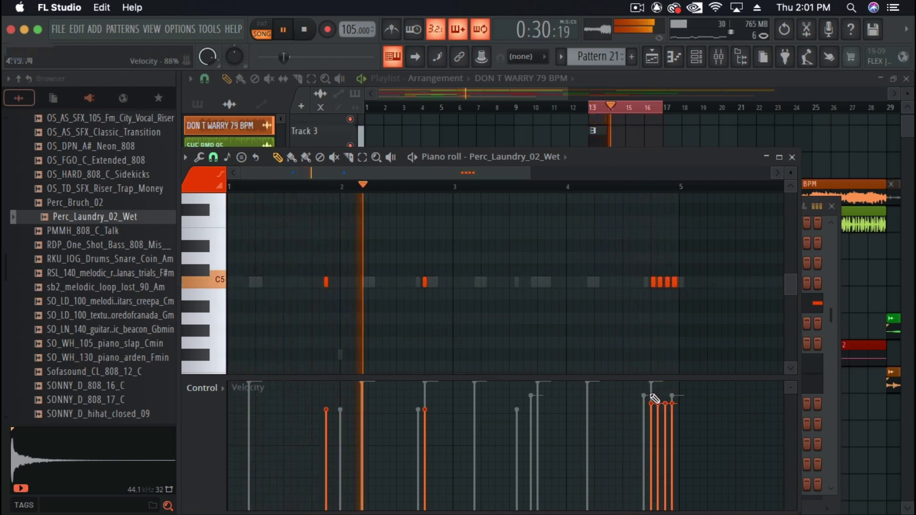
pyautogui.moveTo(654, 398); pyautogui.dragTo(672, 444)
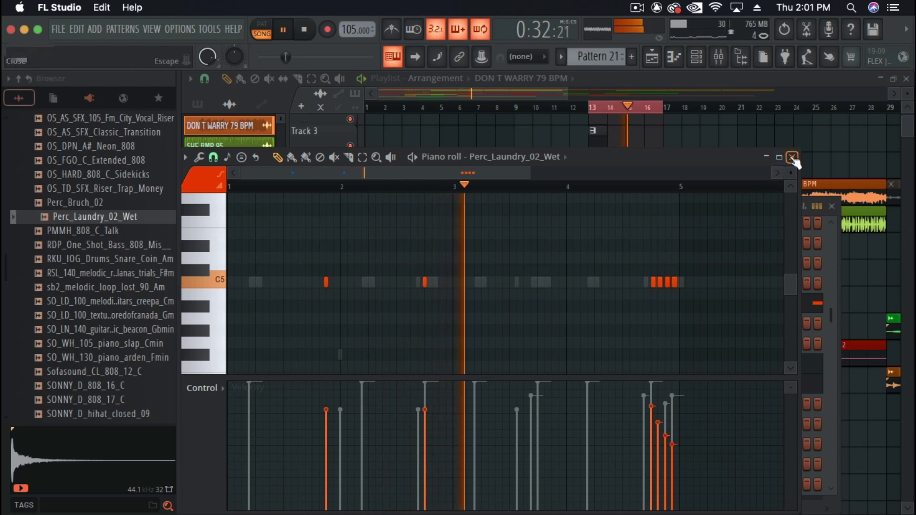
pyautogui.click(792, 157)
pyautogui.scroll(-4, 110, 358)
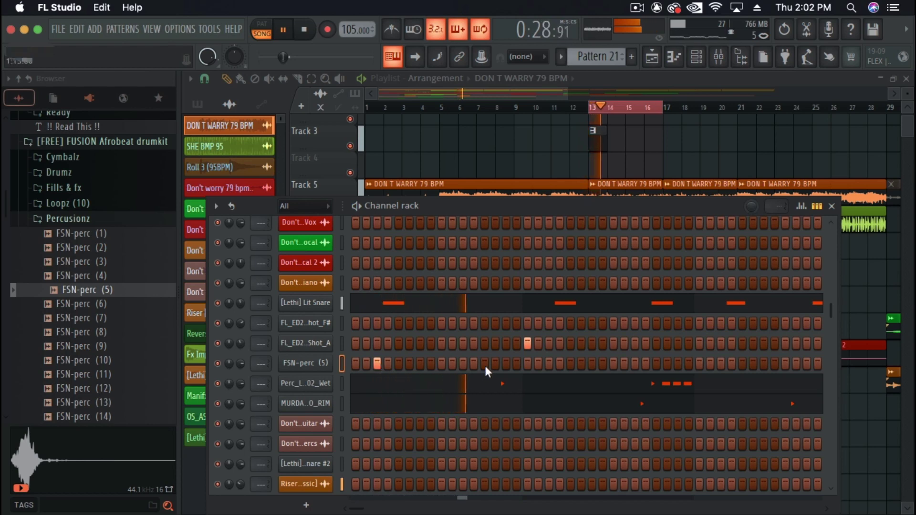
pyautogui.click(634, 364)
pyautogui.press('space')
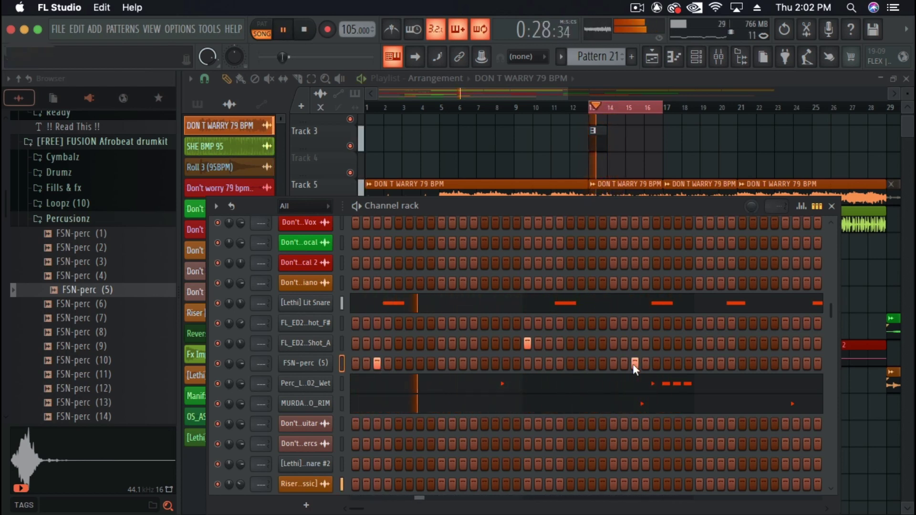
pyautogui.click(635, 364)
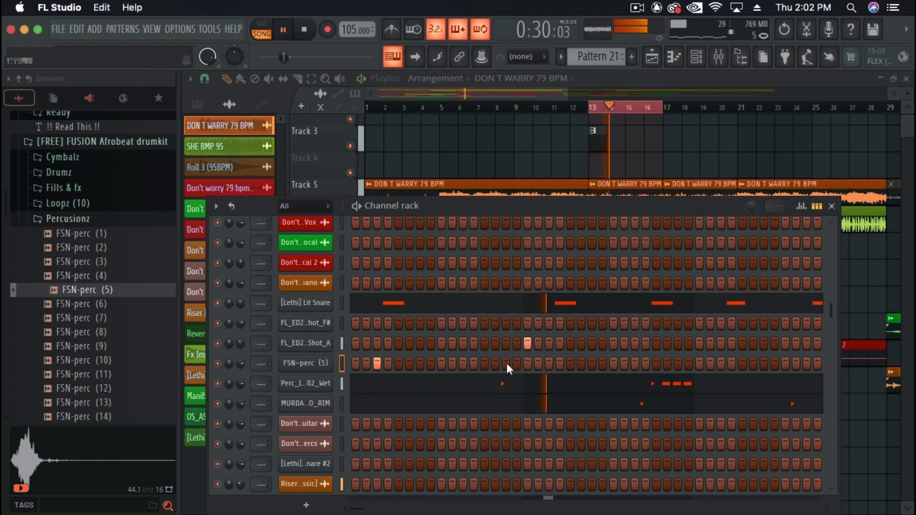
# Put FSN-perc (5) hits on steps 19 and 35 and open that channel's piano roll
pyautogui.click(549, 363)
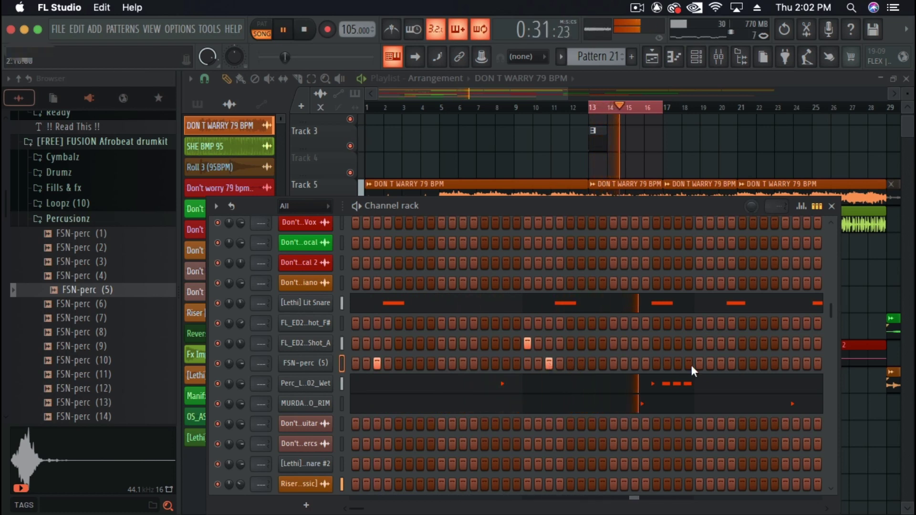
pyautogui.click(720, 363)
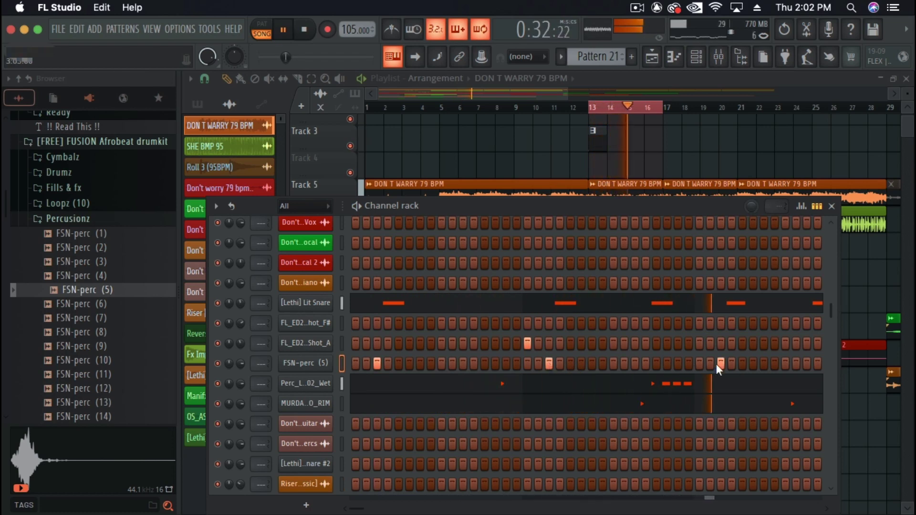
pyautogui.rightClick(312, 363)
pyautogui.click(366, 322)
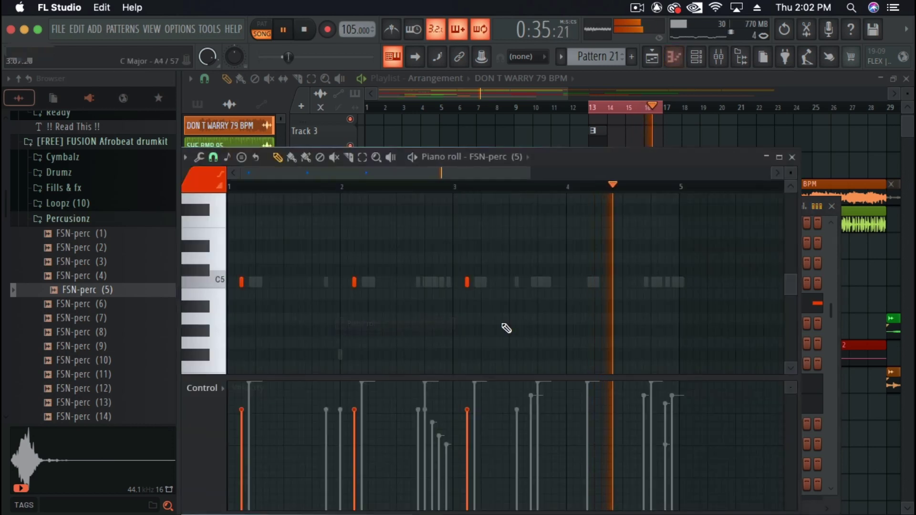
# Duplicate the first two bars of FSN-perc (5) notes into bars 3 and 4, and close the piano roll and channel rack
pyautogui.press('space')
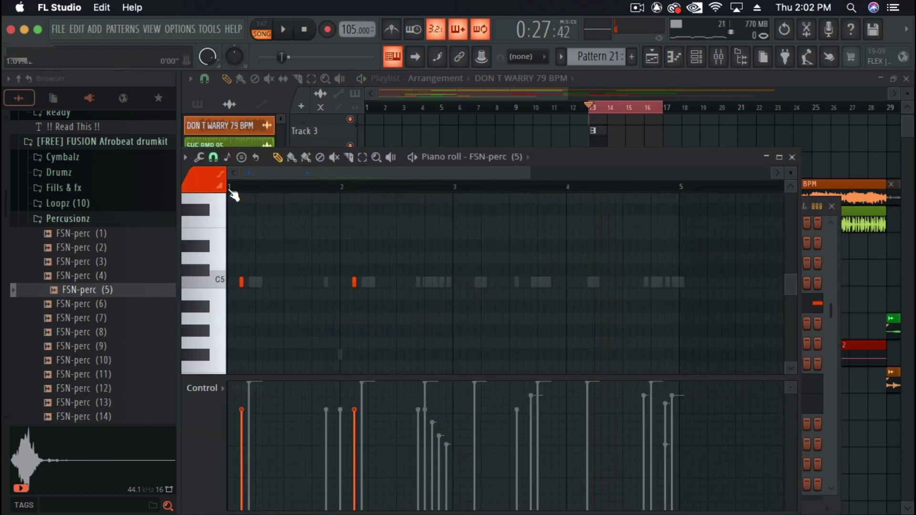
pyautogui.moveTo(230, 187); pyautogui.dragTo(482, 242)
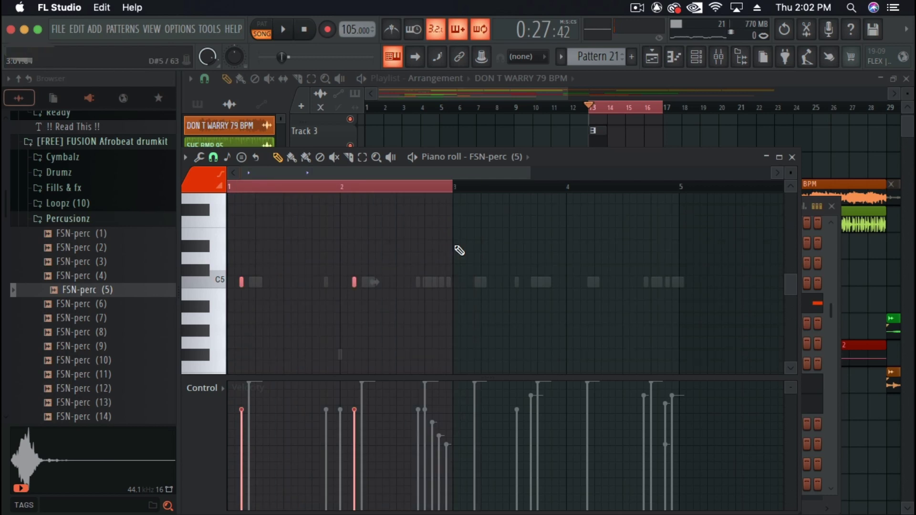
pyautogui.hotkey('ctrl', 'b')
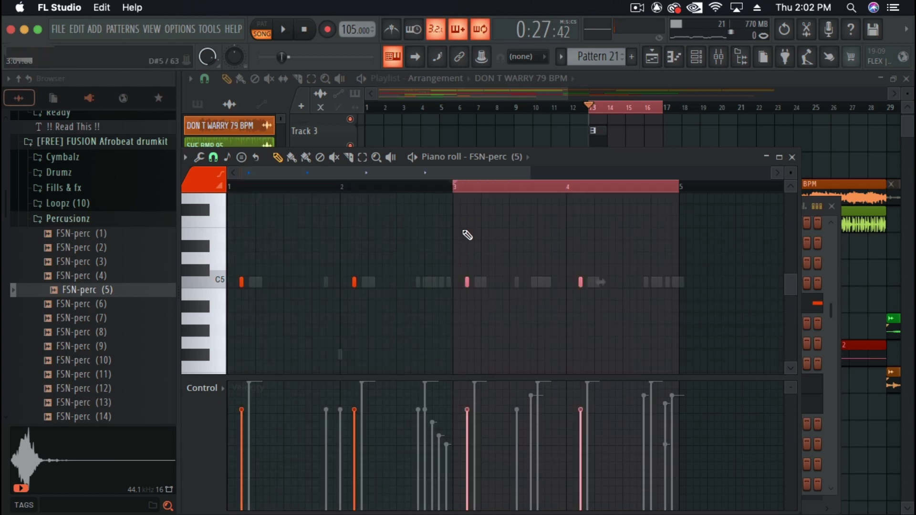
pyautogui.click(792, 158)
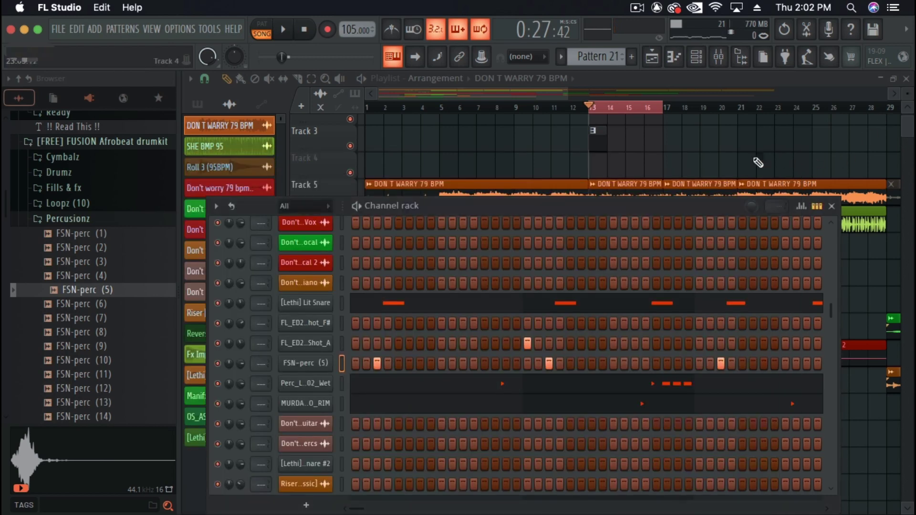
pyautogui.click(831, 206)
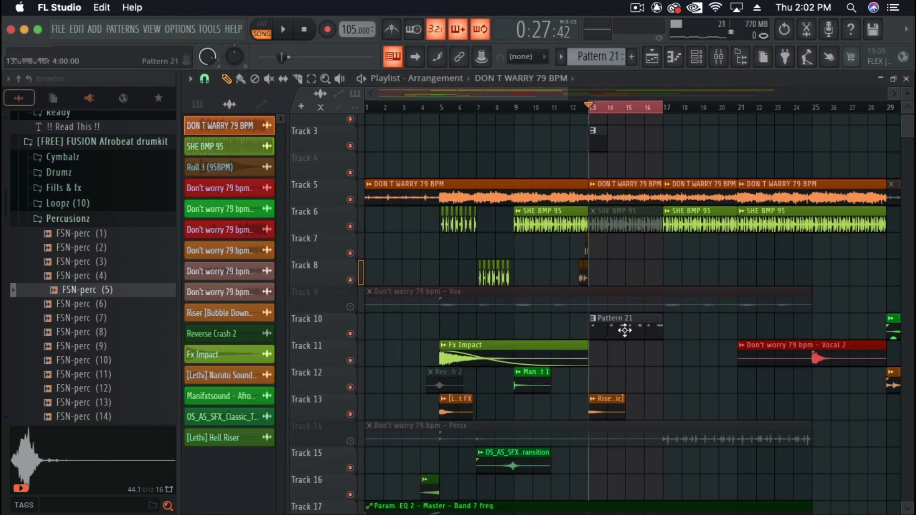
# Copy the Pattern 21 clip to bar 17 on Track 10 and make the clip at bar 13 a unique pattern
pyautogui.moveTo(615, 329); pyautogui.dragTo(683, 332)
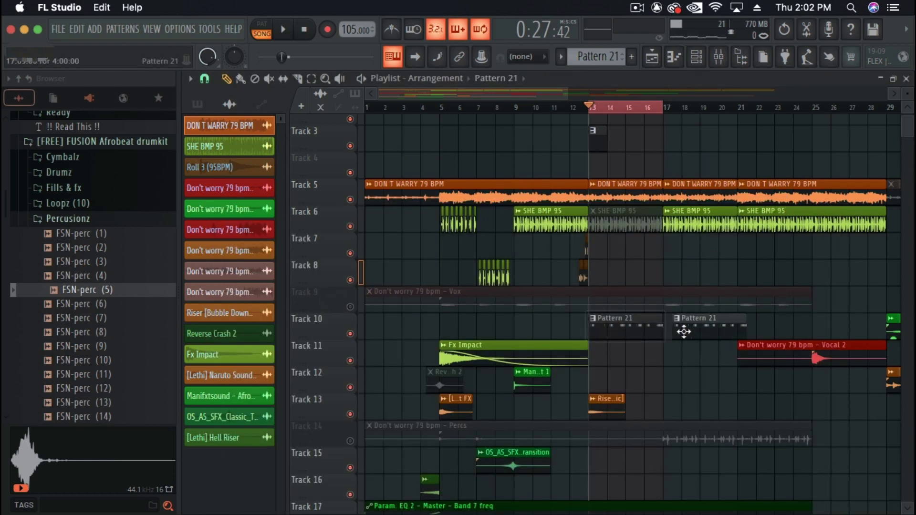
pyautogui.rightClick(593, 320)
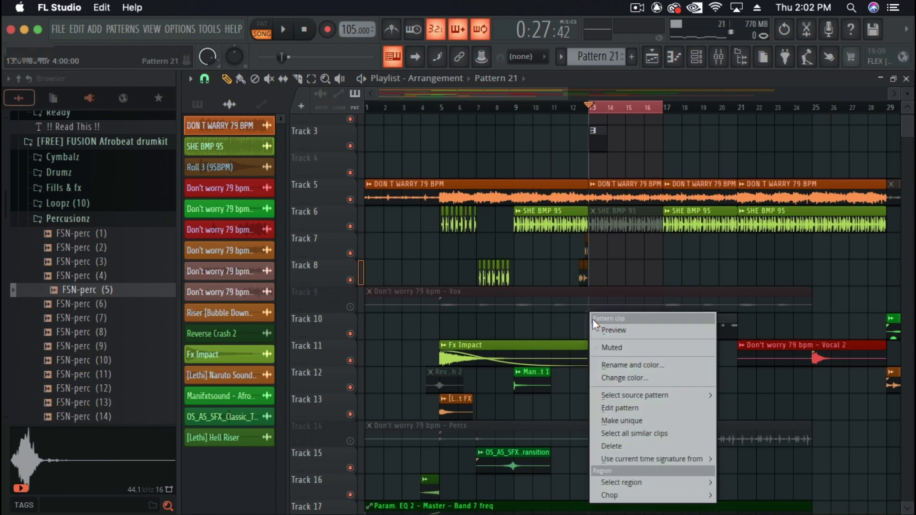
pyautogui.click(634, 419)
# Cut the FSN-perc (5) and Perc_Laundry_02_Wet notes from Pattern 22 and close the channel rack and piano roll
pyautogui.click(696, 64)
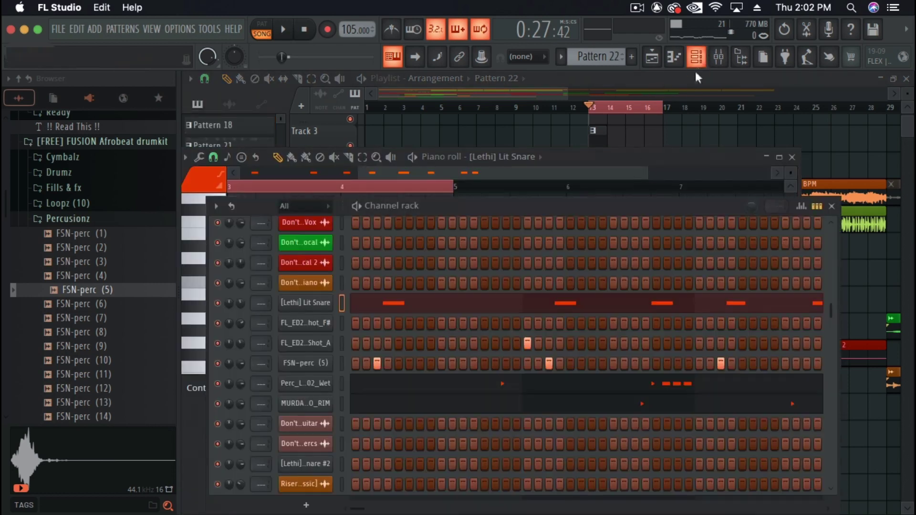
pyautogui.rightClick(313, 309)
pyautogui.press('Escape')
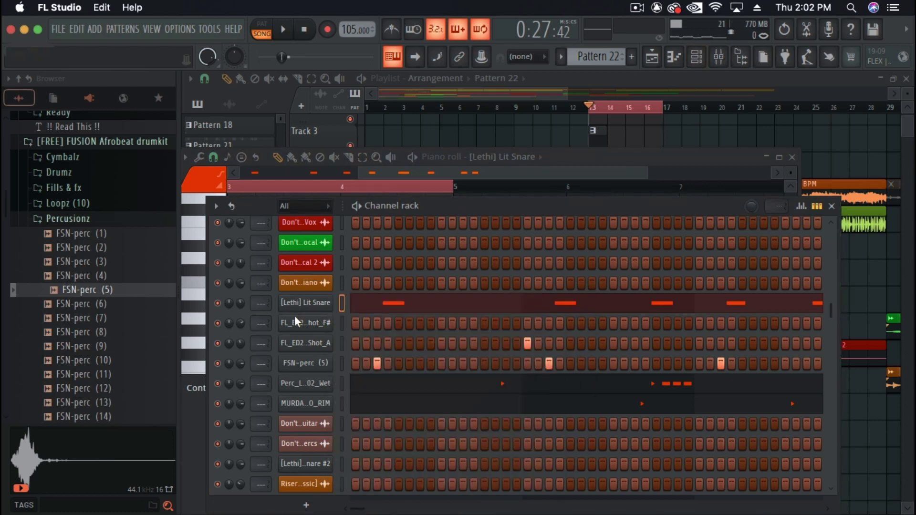
pyautogui.rightClick(313, 367)
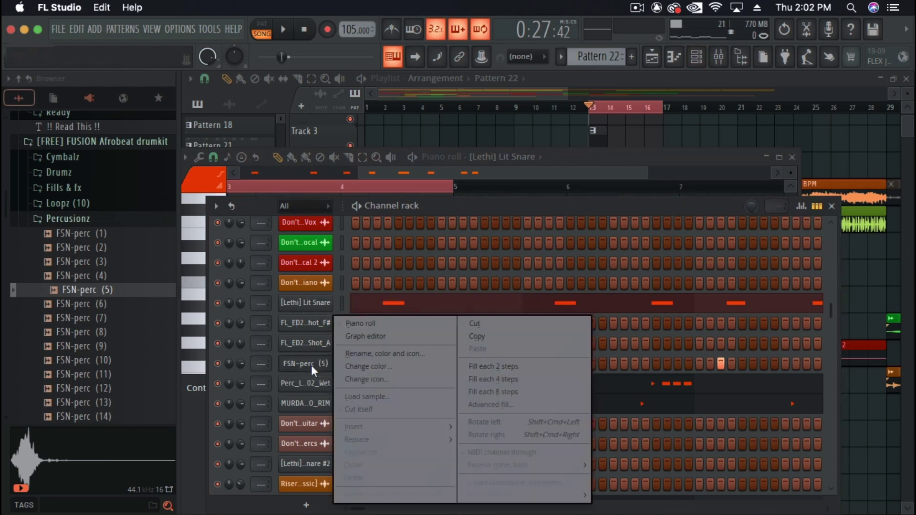
pyautogui.click(468, 322)
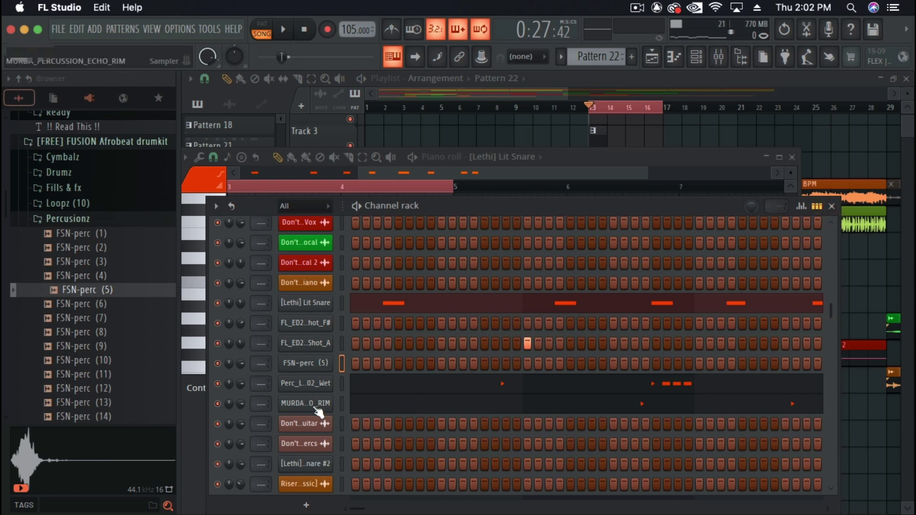
pyautogui.rightClick(310, 385)
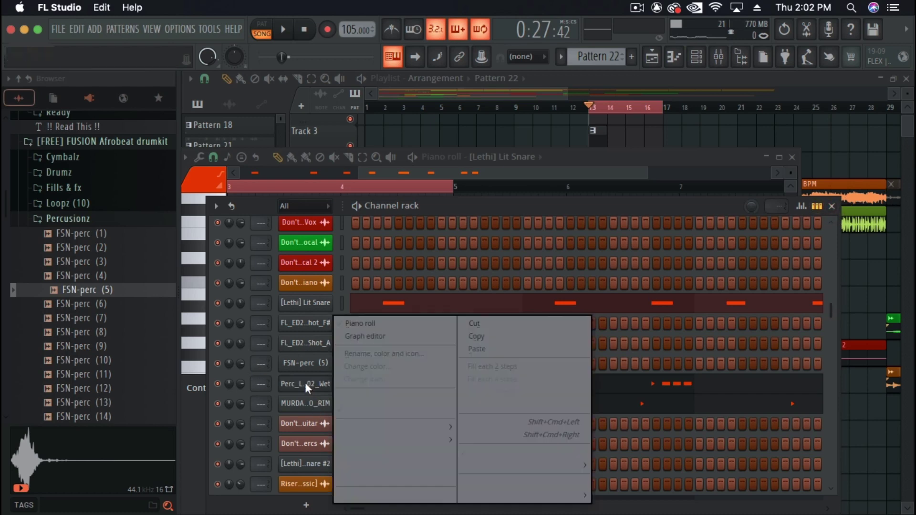
pyautogui.click(496, 324)
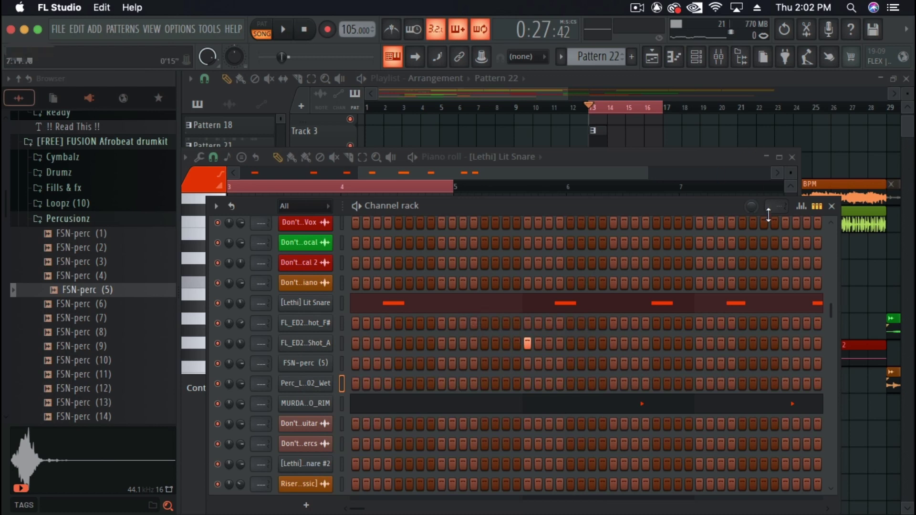
pyautogui.click(831, 206)
pyautogui.click(792, 158)
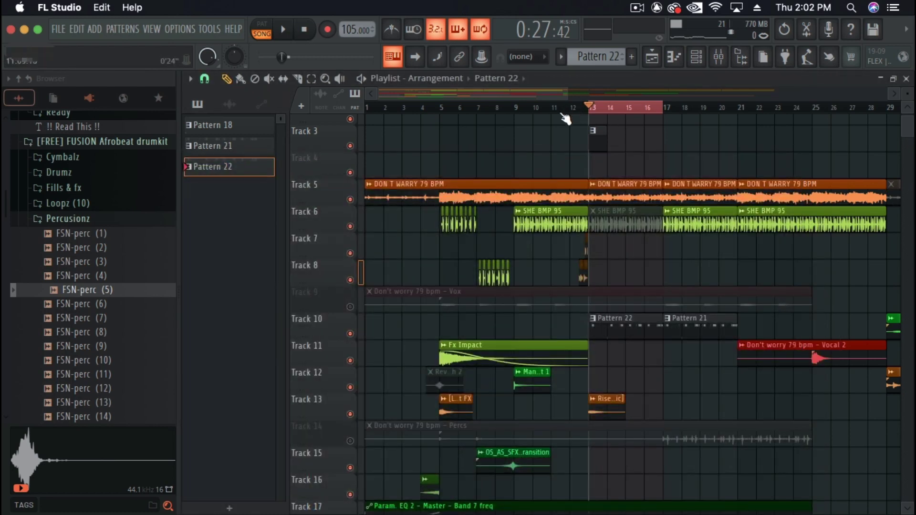
# Play the song with the loop range extended from bar 13 to bar 21, and select the short clips before bar 13 on Tracks 7 and 8
pyautogui.press('space')
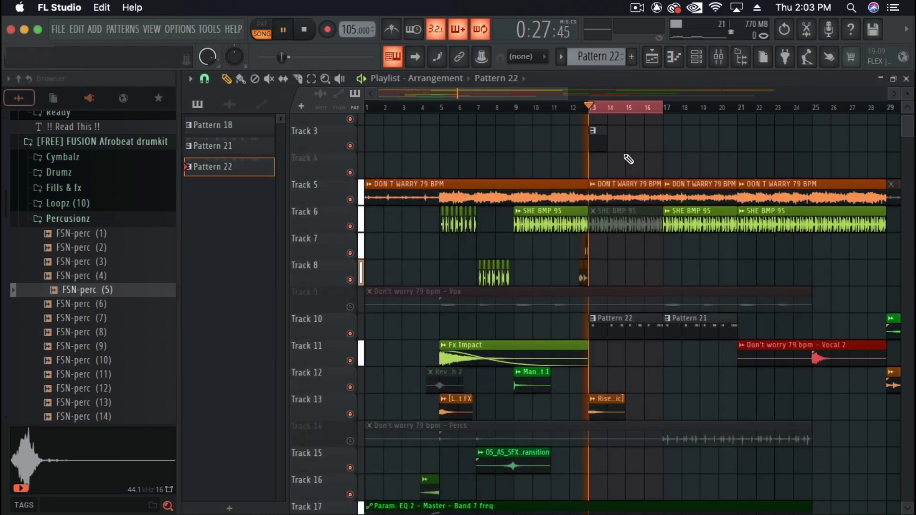
pyautogui.moveTo(591, 107); pyautogui.dragTo(724, 121)
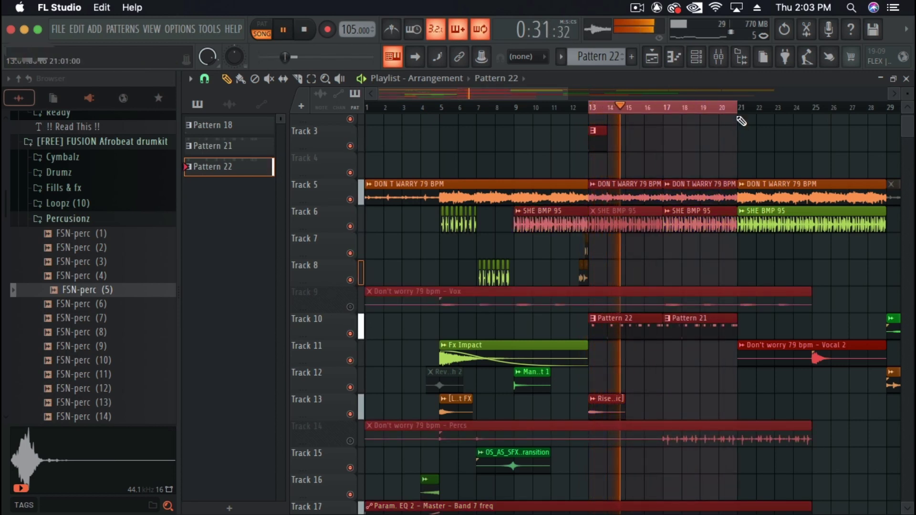
pyautogui.click(840, 304)
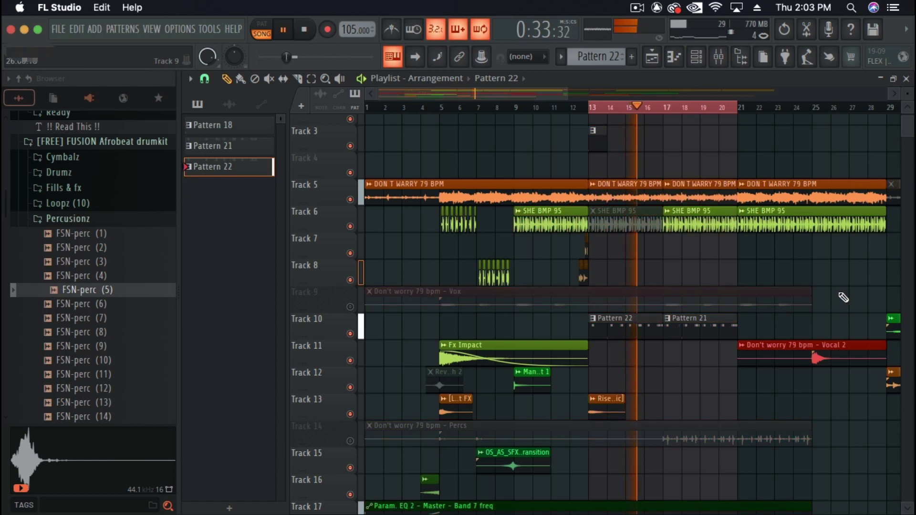
pyautogui.moveTo(613, 256); pyautogui.dragTo(576, 274)
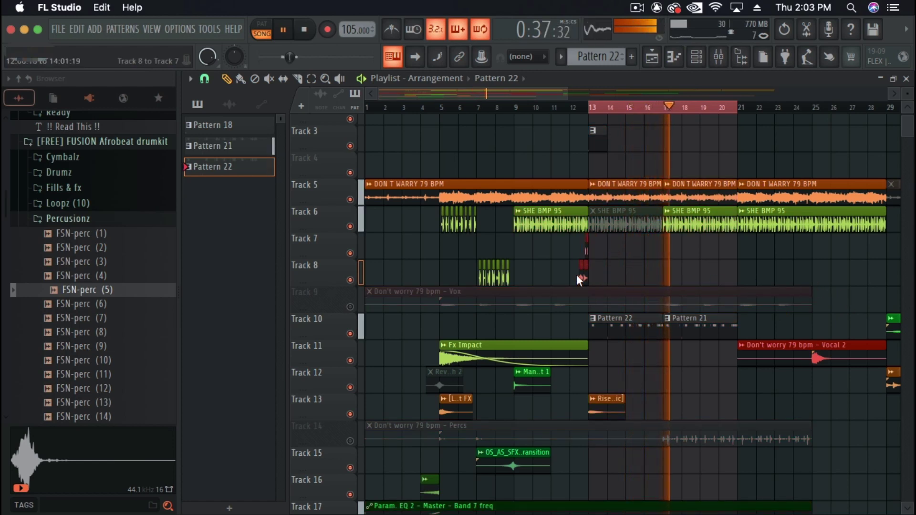
pyautogui.rightClick(605, 273)
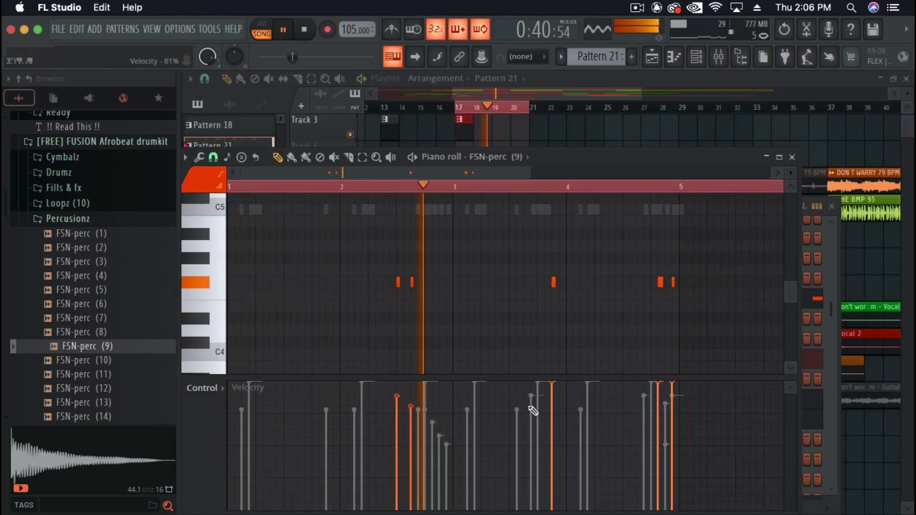
# Move the first two FSN-perc (9) notes into late bar 1, add F#4 in bar 2 and F4 at bar 4, and shift the closing pair slightly earlier
pyautogui.moveTo(285, 290); pyautogui.dragTo(313, 286)
pyautogui.click(413, 282)
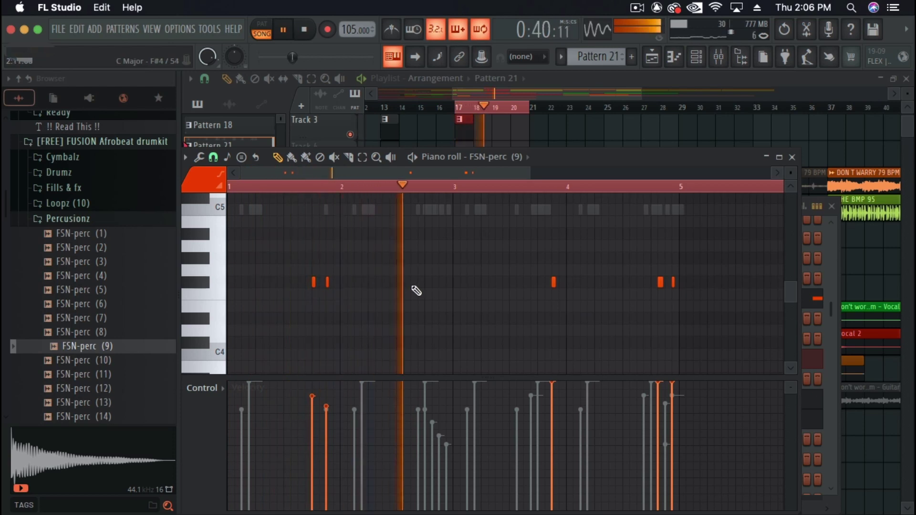
pyautogui.click(568, 294)
pyautogui.moveTo(660, 283); pyautogui.dragTo(653, 282)
pyautogui.rightClick(673, 282)
pyautogui.click(666, 283)
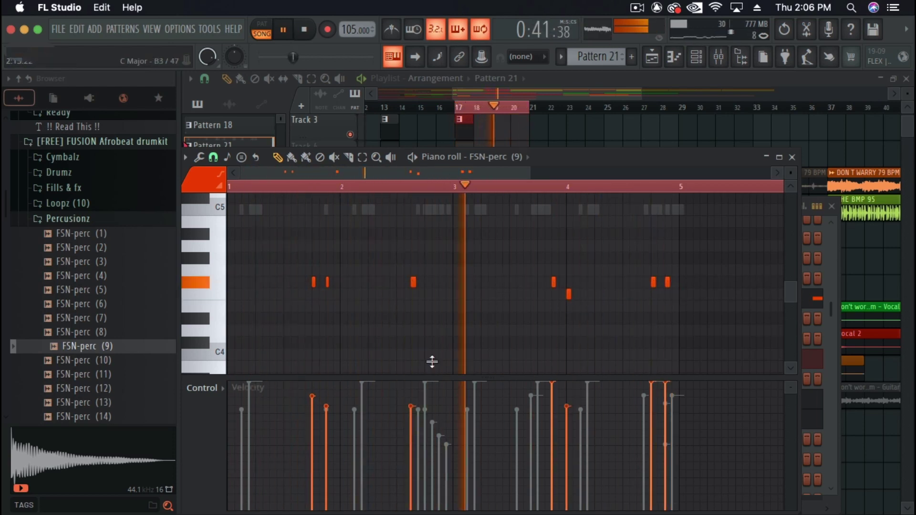
pyautogui.click(792, 157)
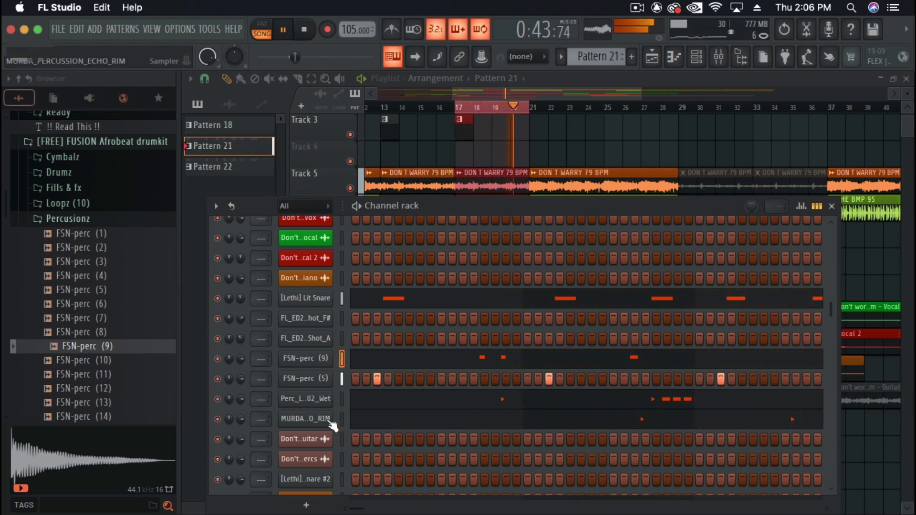
pyautogui.click(832, 207)
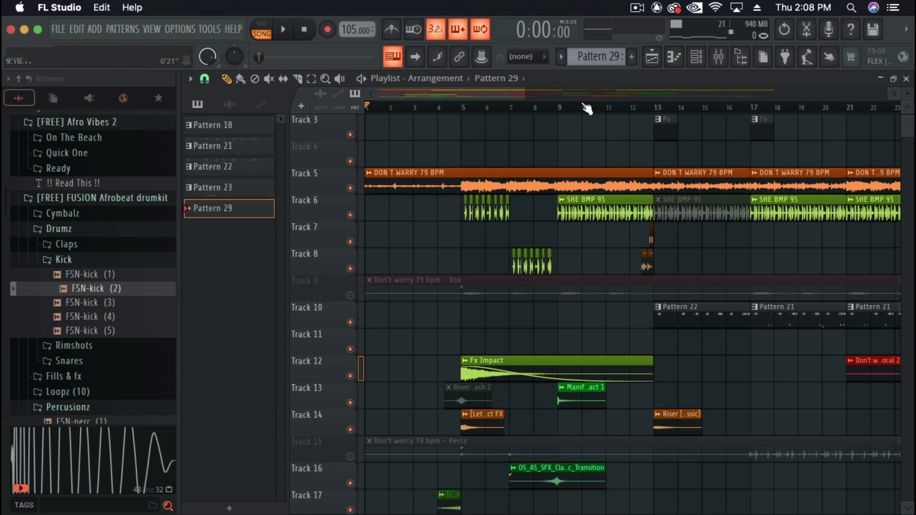
# Open the FSN-kick (2) notes of Pattern 34 and slightly lower the velocity of the last kick before bar 4
pyautogui.moveTo(602, 56); pyautogui.dragTo(602, 50)
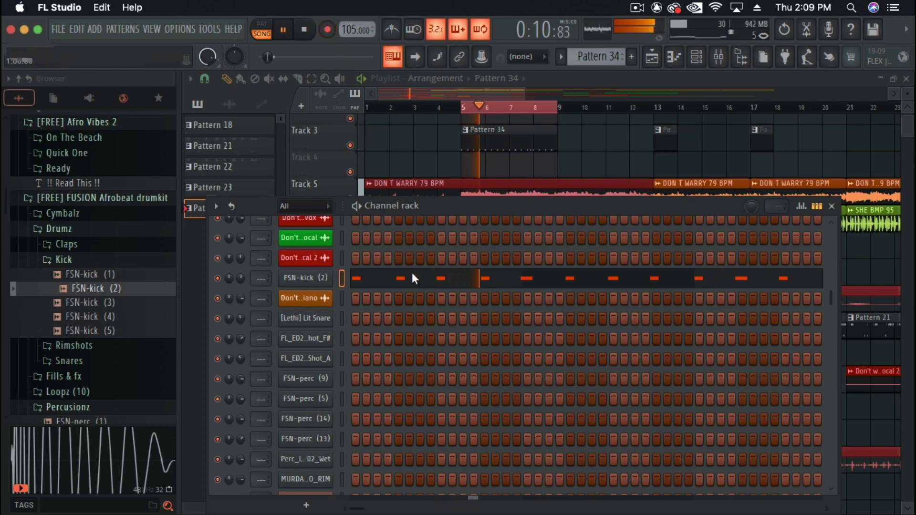
pyautogui.click(413, 279)
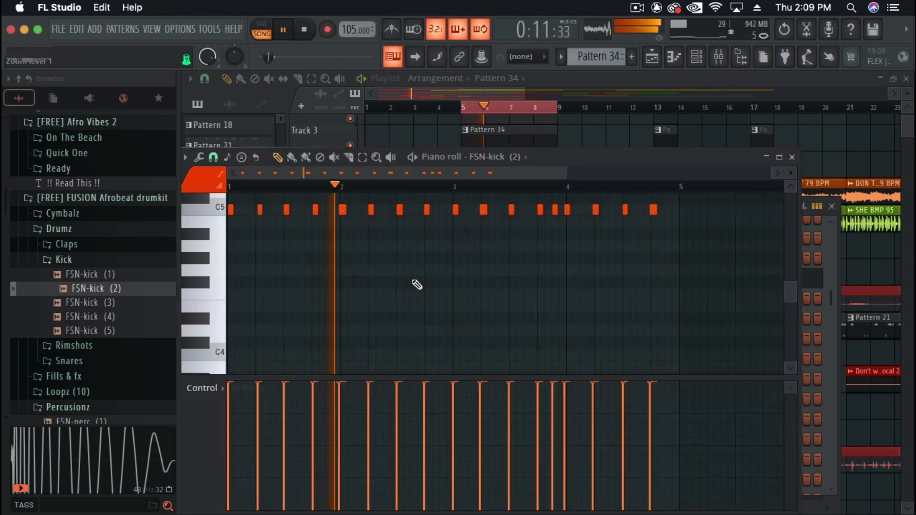
pyautogui.hotkey('ctrl', 'a')
pyautogui.scroll(1, 479, 278)
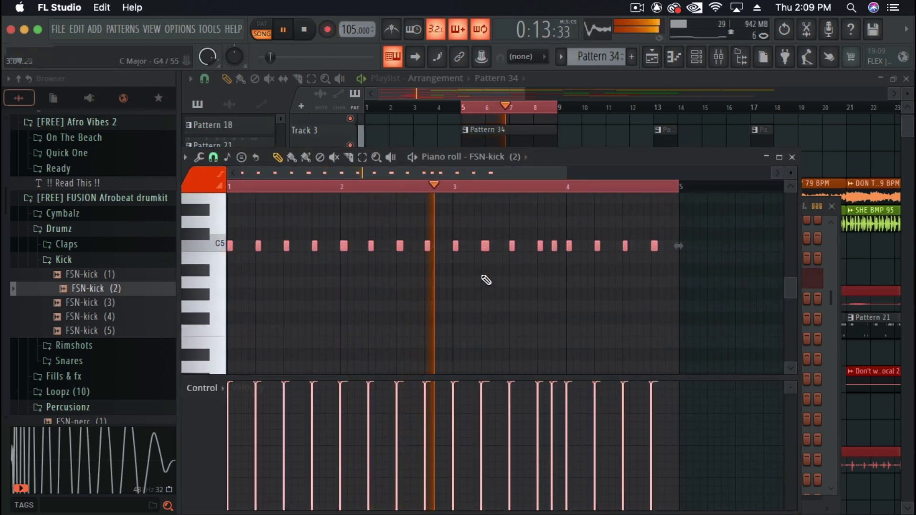
pyautogui.scroll(1, 485, 279)
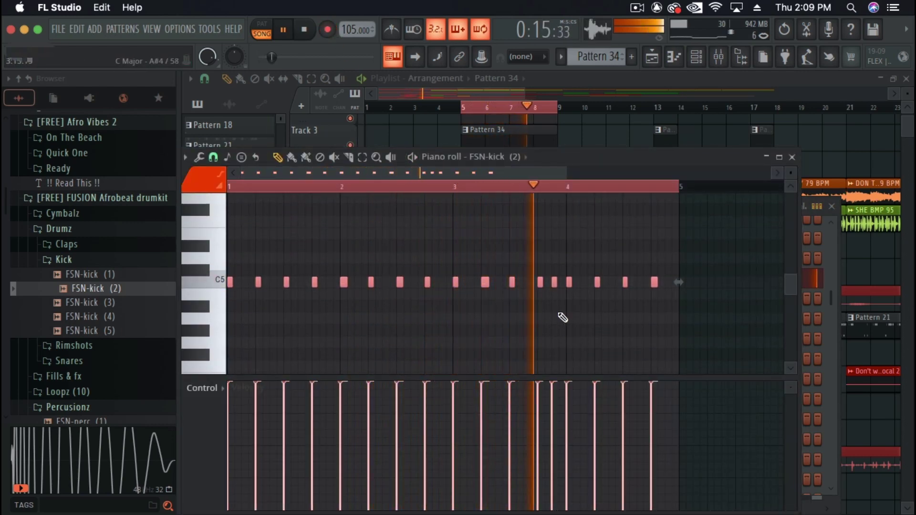
pyautogui.click(552, 388)
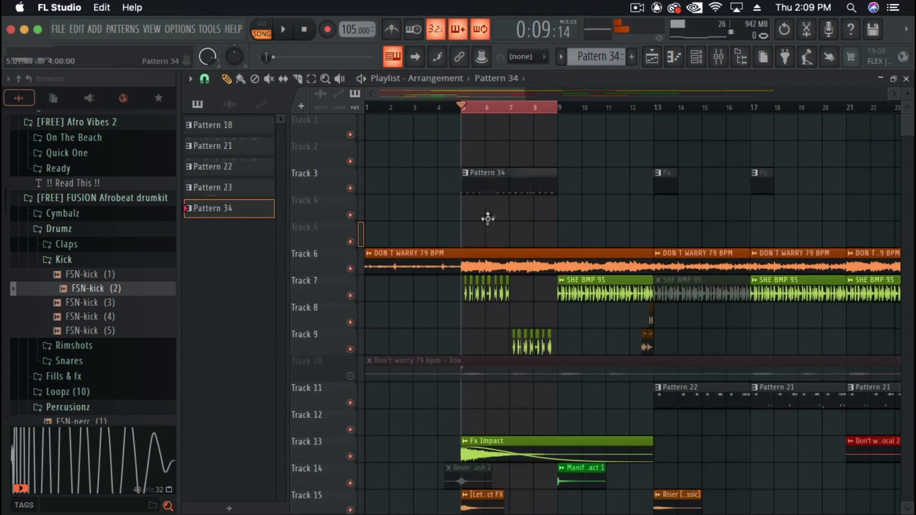
# Copy the Pattern 34 clip to bars 9 and 13 on Track 4 and make the clip at bar 13 a unique pattern
pyautogui.moveTo(487, 219); pyautogui.dragTo(689, 215)
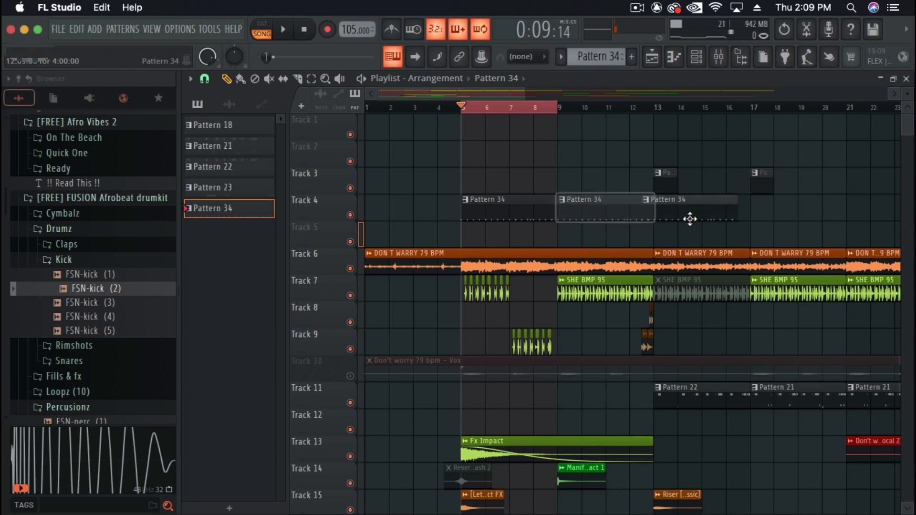
pyautogui.rightClick(658, 203)
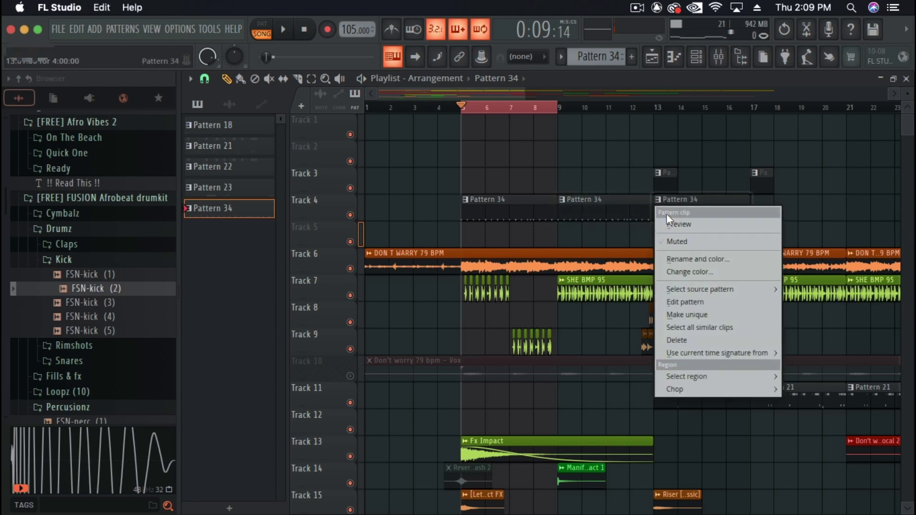
pyautogui.click(700, 316)
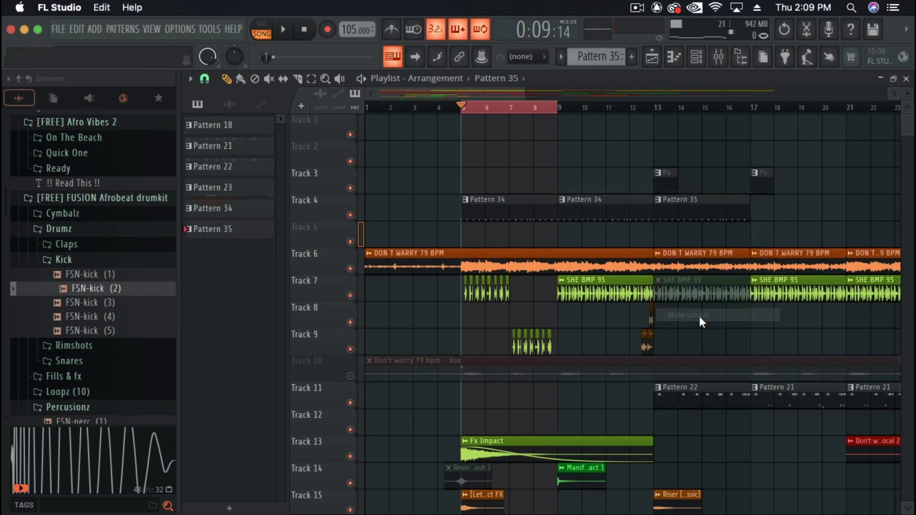
# Delete every FSN-kick (2) note except the first in Pattern 35 and play it with bars 13 to 16 looped
pyautogui.moveTo(607, 109); pyautogui.dragTo(691, 112)
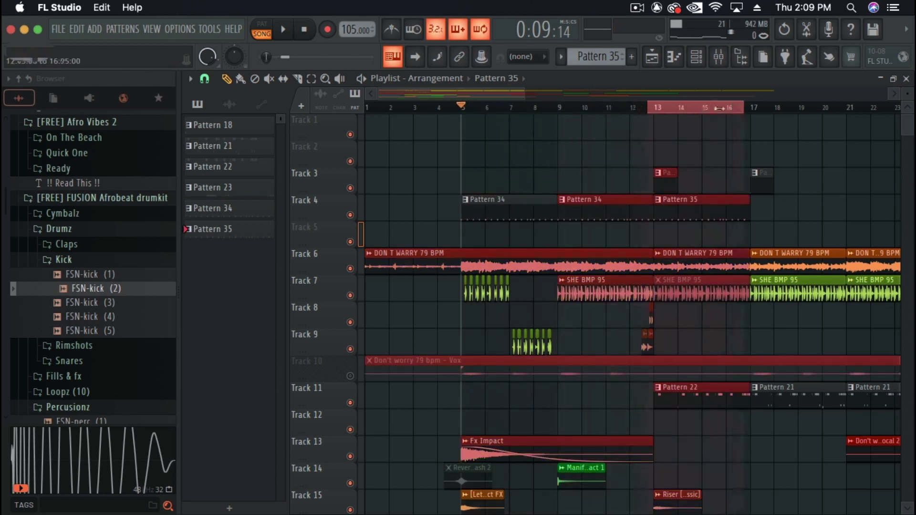
pyautogui.doubleClick(691, 210)
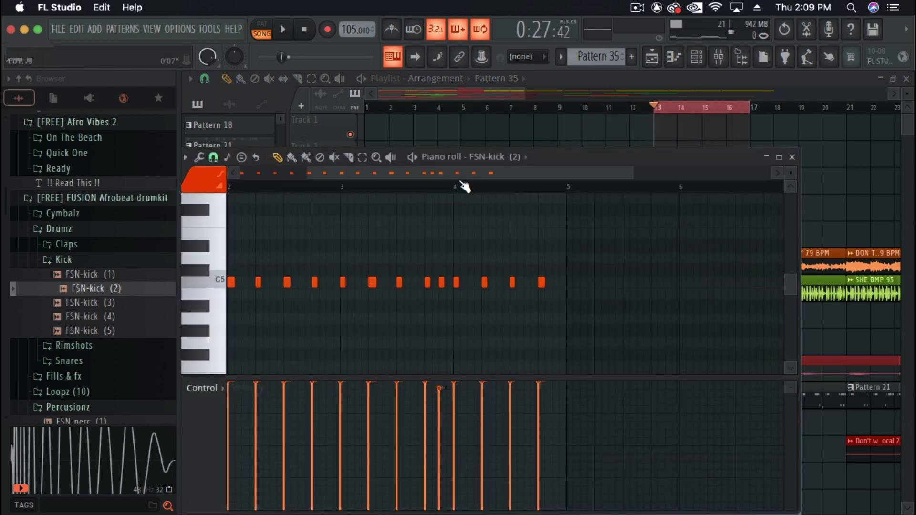
pyautogui.moveTo(460, 174); pyautogui.dragTo(263, 173)
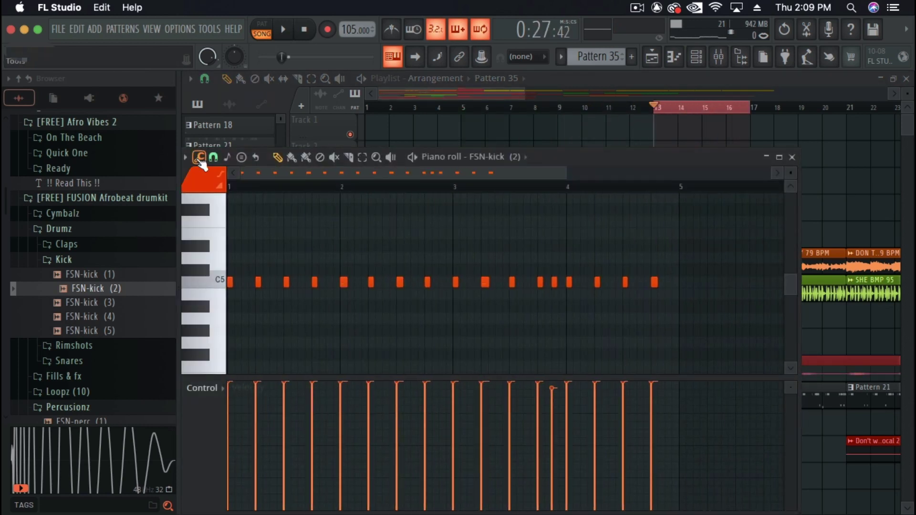
pyautogui.moveTo(288, 287)
pyautogui.mouseDown()
pyautogui.moveTo(645, 277)
pyautogui.moveTo(693, 287)
pyautogui.mouseUp()
pyautogui.press('space')
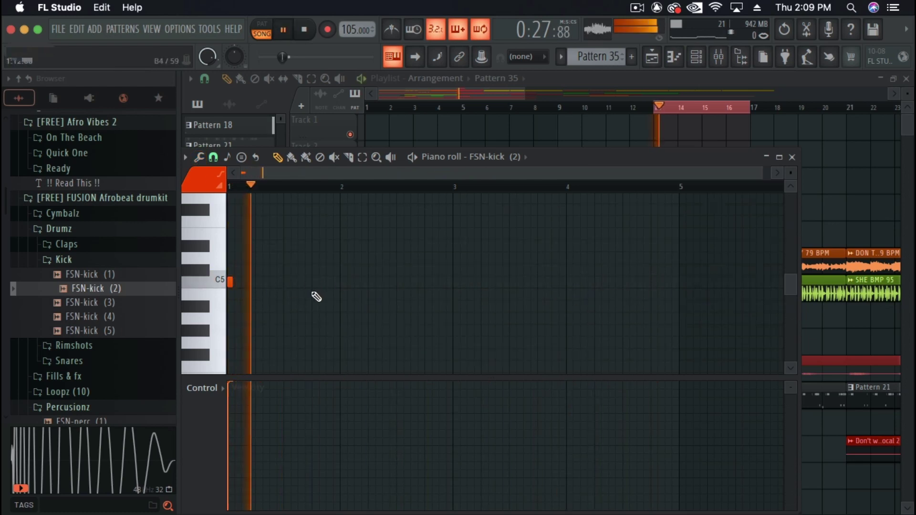
# Add FSN-kick (2) notes on C5 in Pattern 35: one late in bar 1, three across bar 3, and two in the second half of bar 4
pyautogui.click(299, 282)
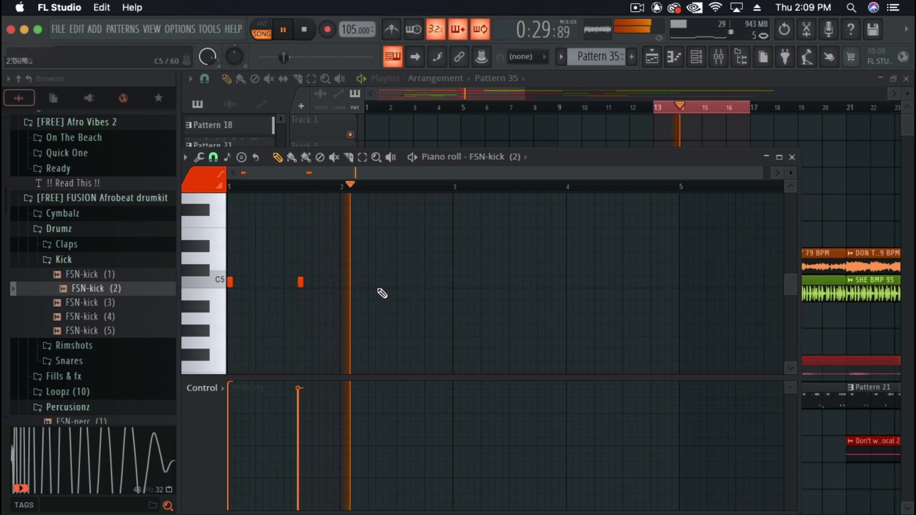
pyautogui.click(456, 281)
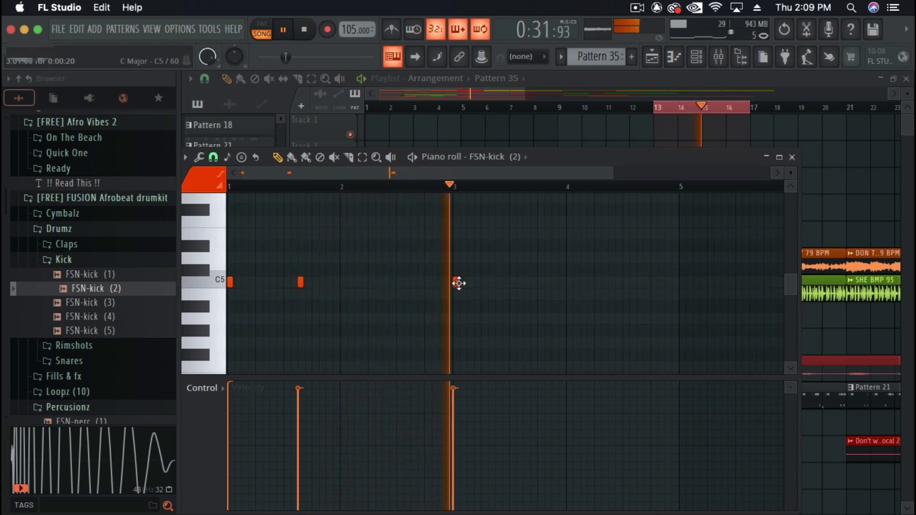
pyautogui.click(527, 282)
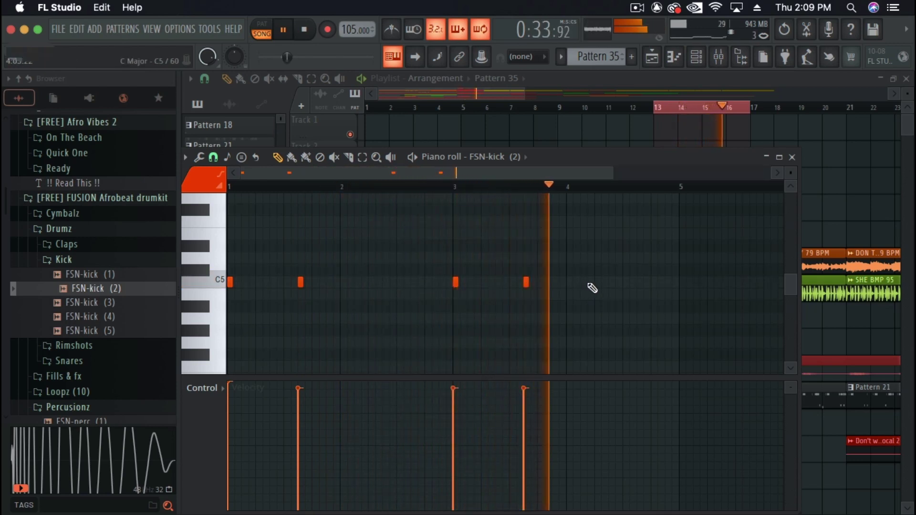
pyautogui.click(625, 281)
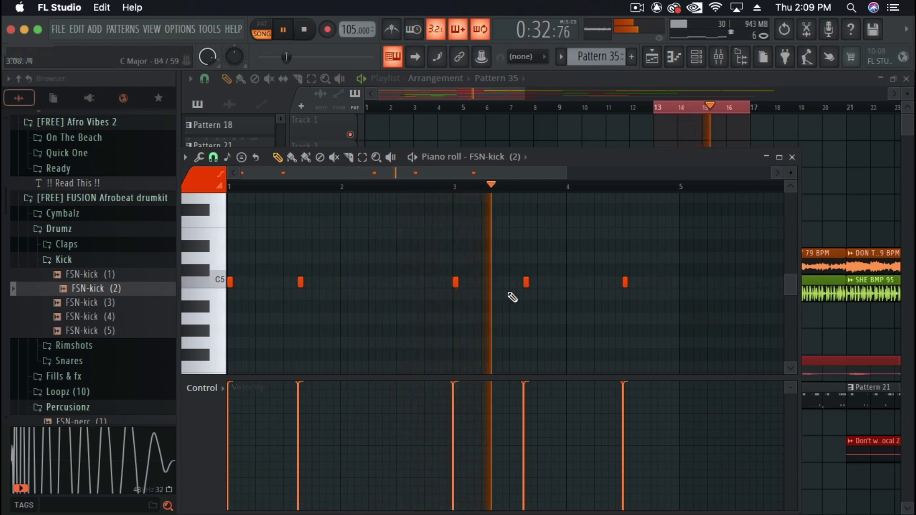
pyautogui.click(554, 281)
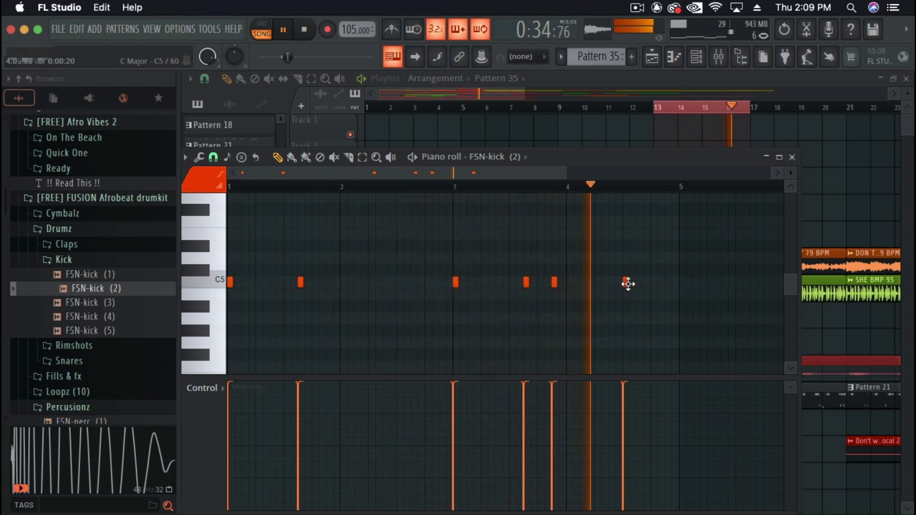
pyautogui.click(652, 282)
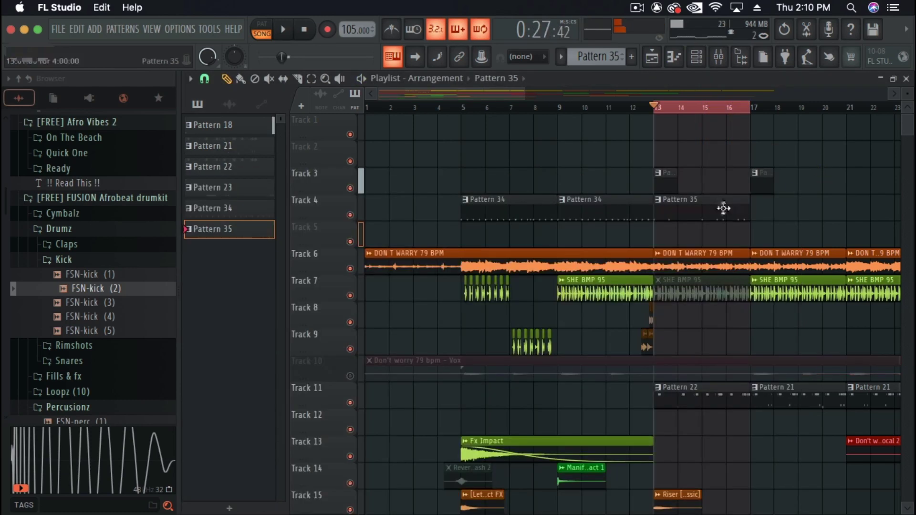
# Copy the Pattern 35 clip to bar 17 on Track 4 and mute the SHE BMP 95 clip at bar 17 on Track 7
pyautogui.moveTo(693, 213); pyautogui.dragTo(787, 210)
pyautogui.moveTo(488, 90); pyautogui.dragTo(534, 91)
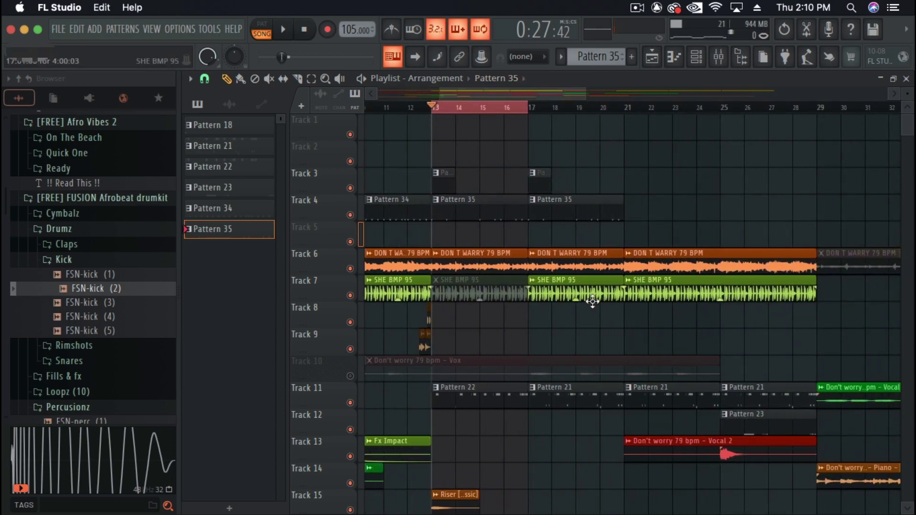
pyautogui.click(269, 79)
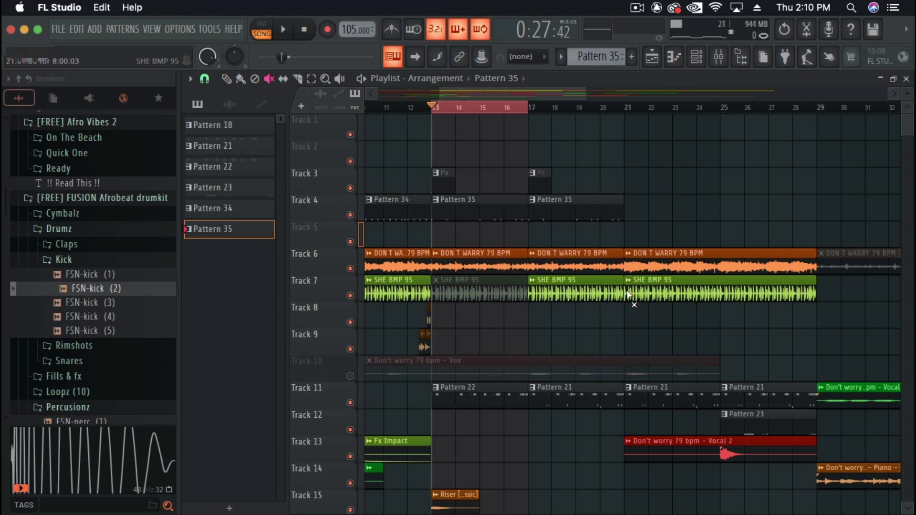
pyautogui.click(562, 294)
# Search the sample library for "shaker" and place 110Bpm_Shaker Loop at bar 17 on Track 17 during playback
pyautogui.scroll(-2, 476, 334)
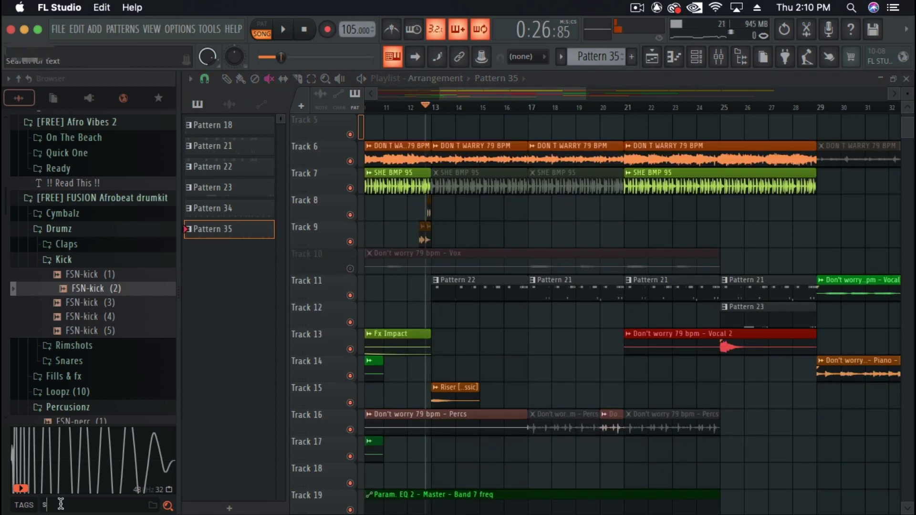
pyautogui.press('Return')
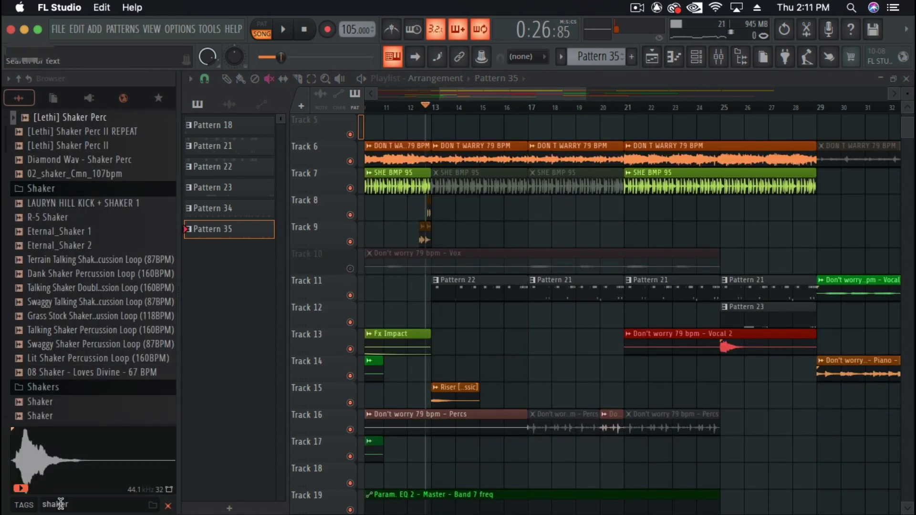
pyautogui.scroll(-10, 81, 354)
pyautogui.moveTo(67, 265); pyautogui.dragTo(673, 397)
pyautogui.press('space')
pyautogui.scroll(-1, 677, 391)
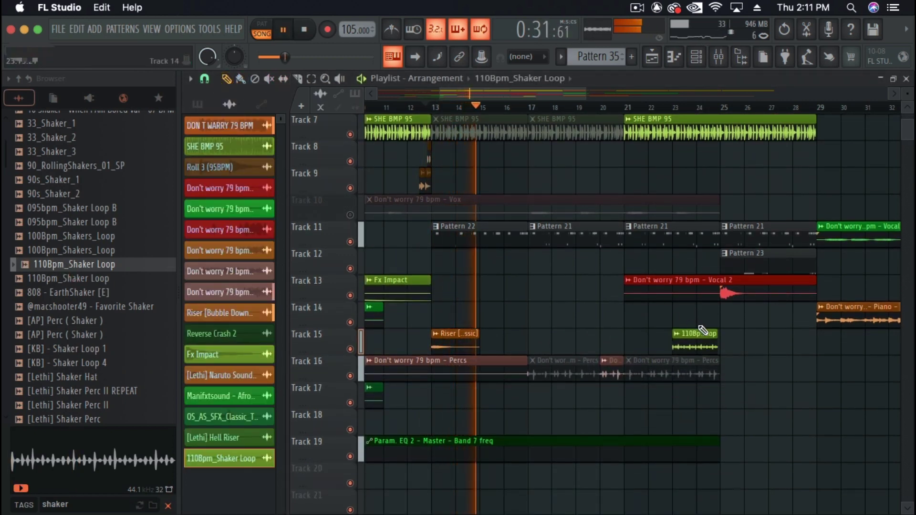
pyautogui.moveTo(701, 338); pyautogui.dragTo(547, 389)
# Time-stretch the 110Bpm_Shaker Loop clip to two bars and repeat it at bars 19, 21 and 23 on Track 17
pyautogui.doubleClick(548, 388)
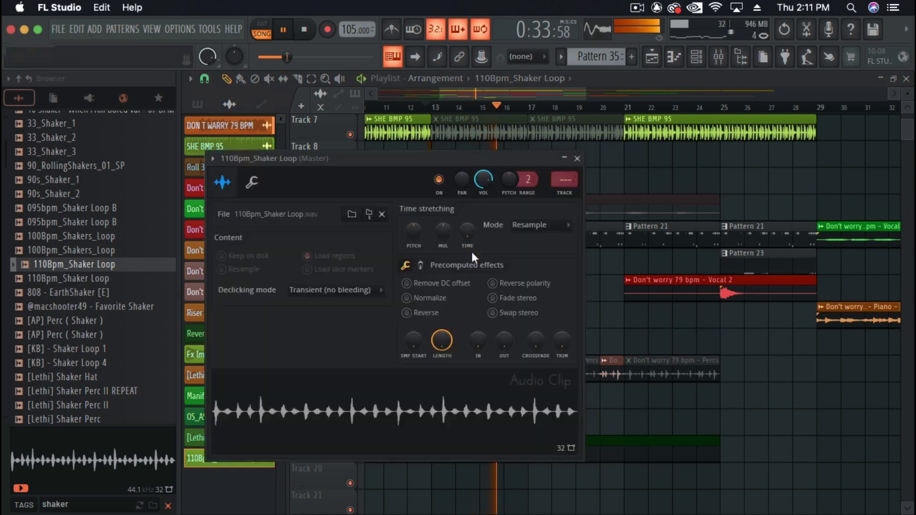
pyautogui.moveTo(453, 161); pyautogui.dragTo(326, 175)
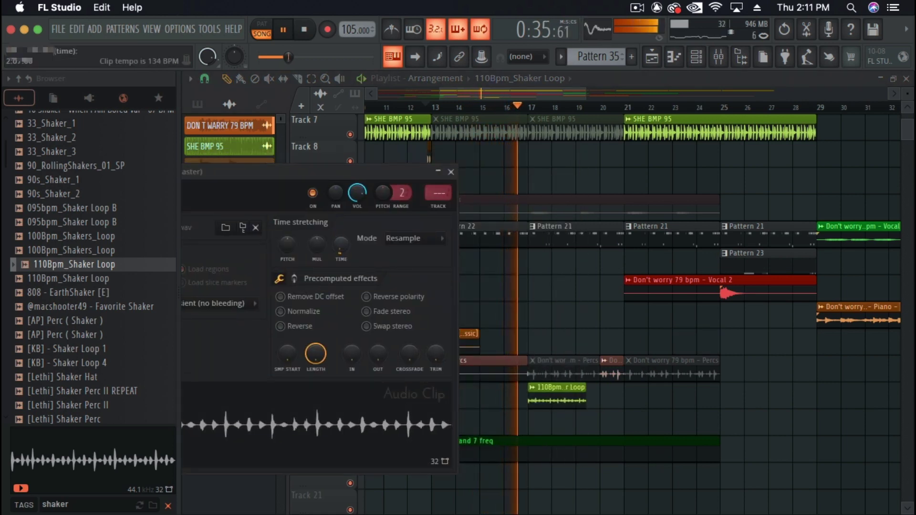
pyautogui.click(592, 396)
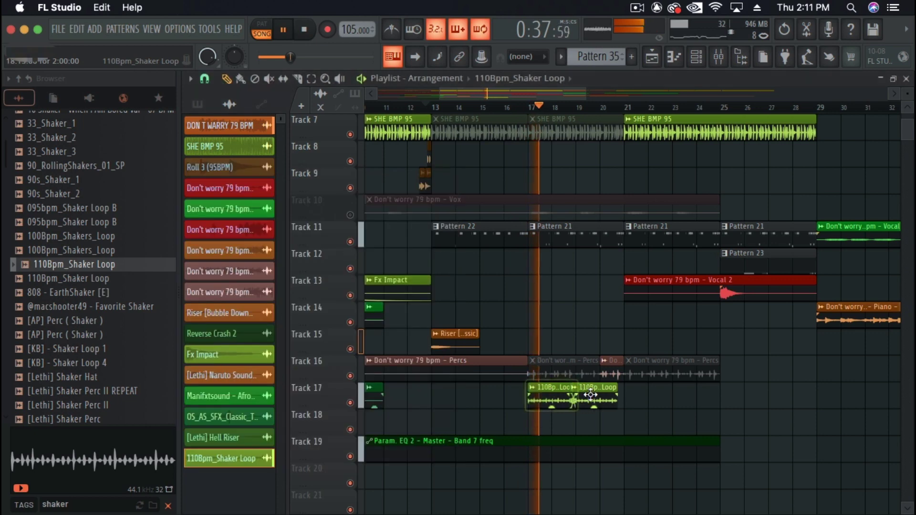
pyautogui.click(666, 398)
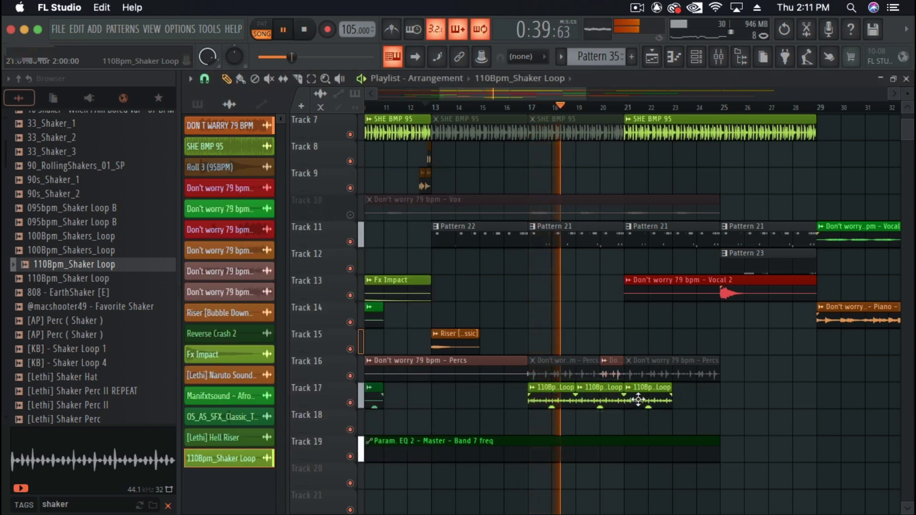
pyautogui.moveTo(666, 398); pyautogui.dragTo(690, 399)
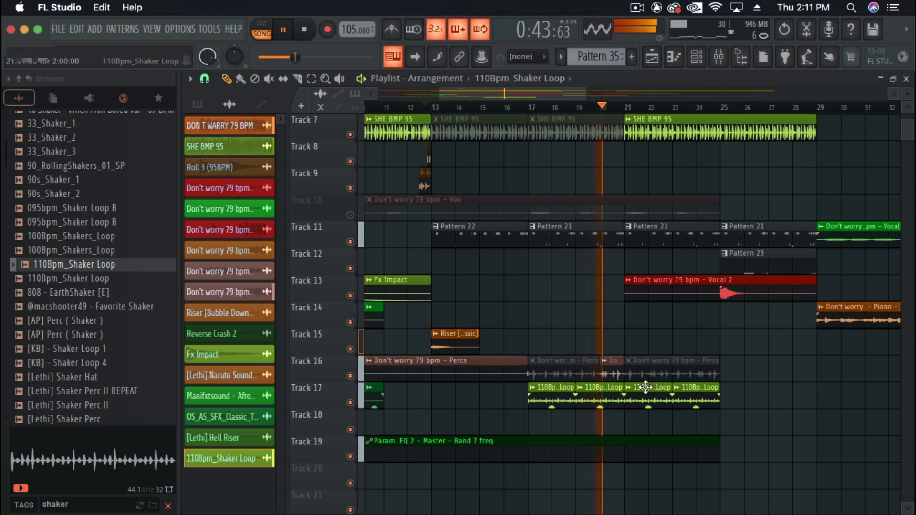
# Delete the shaker loop clips at bars 17 and 19 on Track 17 and stop playback
pyautogui.rightClick(600, 392)
pyautogui.rightClick(548, 396)
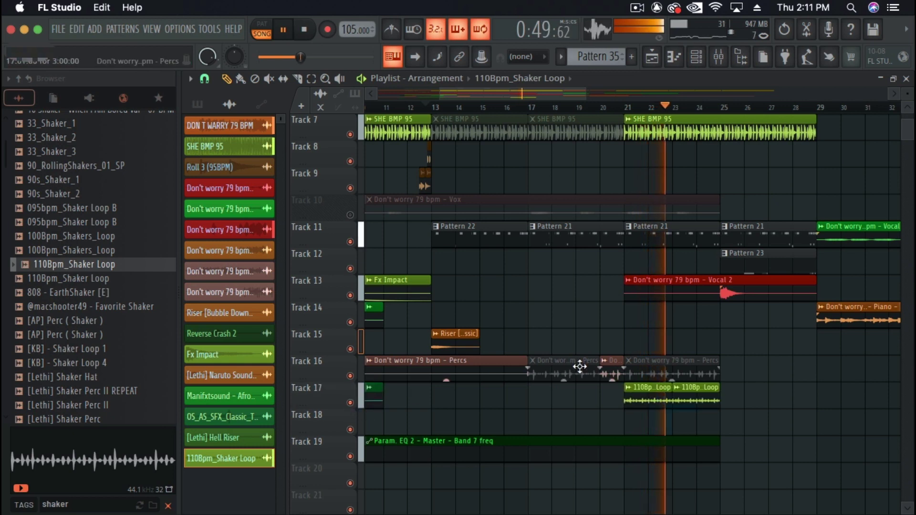
pyautogui.press('space')
# Insert one playlist track above the Don't worry 79 bpm - Vox track and move the shaker loop clips onto it
pyautogui.moveTo(482, 96); pyautogui.dragTo(445, 97)
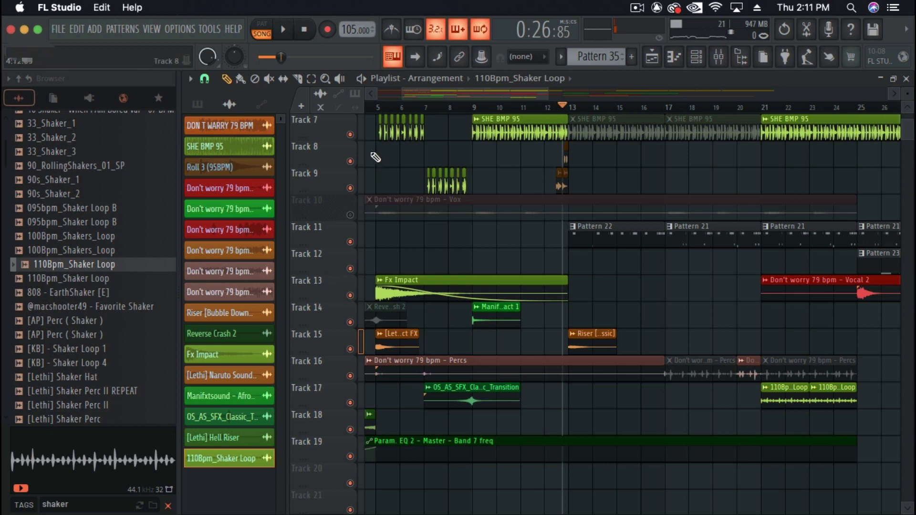
pyautogui.rightClick(320, 203)
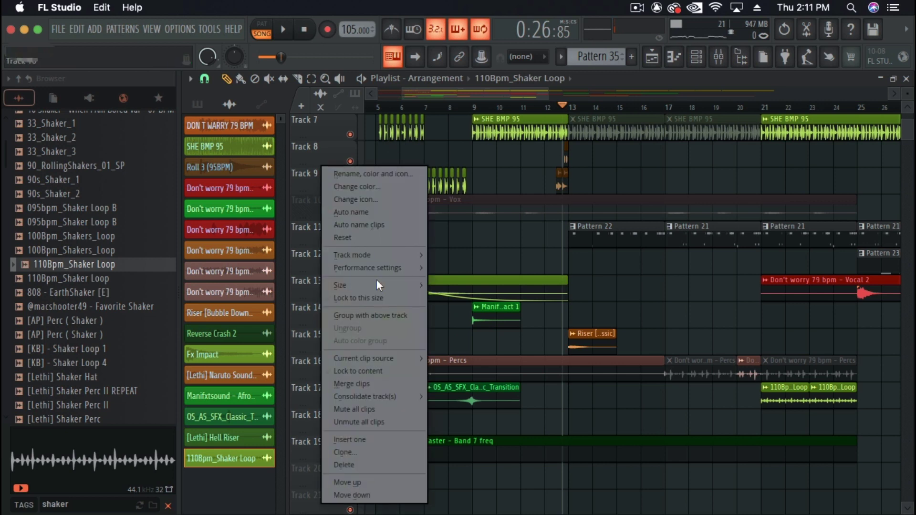
pyautogui.click(374, 436)
pyautogui.moveTo(888, 427); pyautogui.dragTo(572, 209)
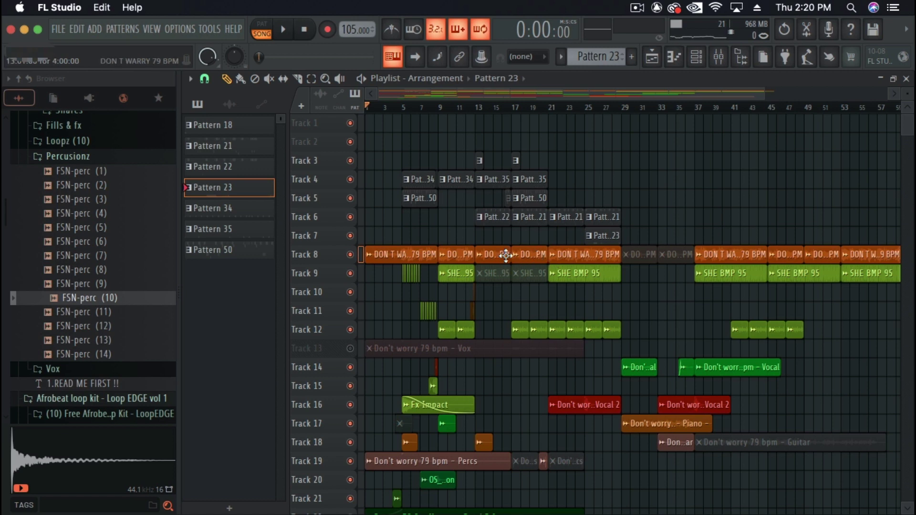
# Examine the pitch and time-stretching settings of the DON T WARRY 79 BPM audio clip, and close them
pyautogui.doubleClick(428, 256)
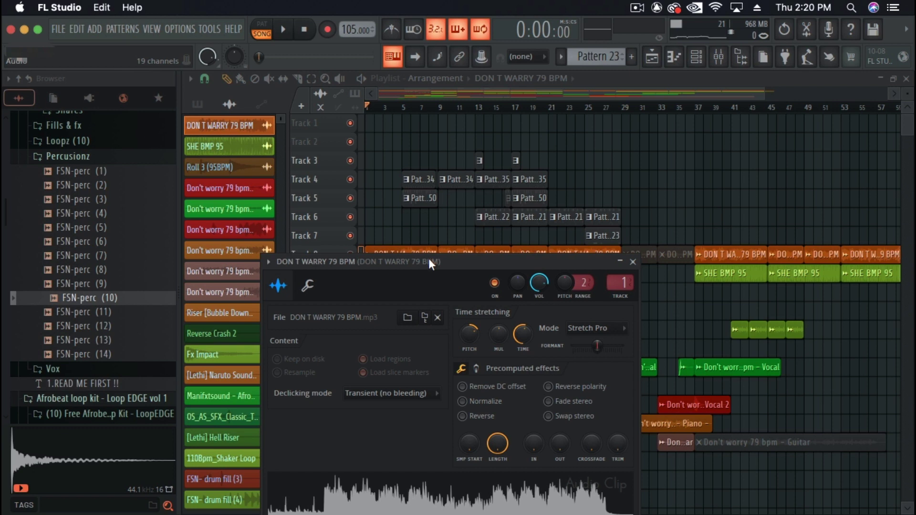
pyautogui.moveTo(428, 258); pyautogui.dragTo(425, 279)
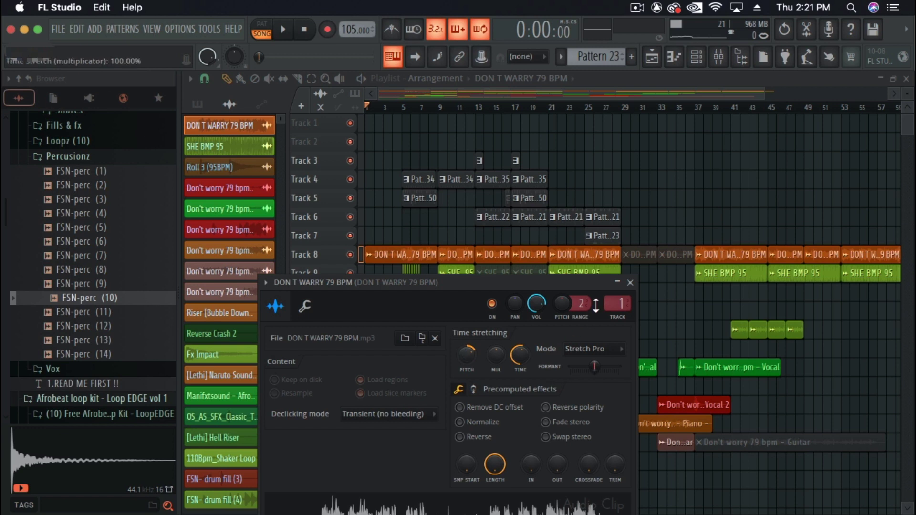
pyautogui.click(630, 283)
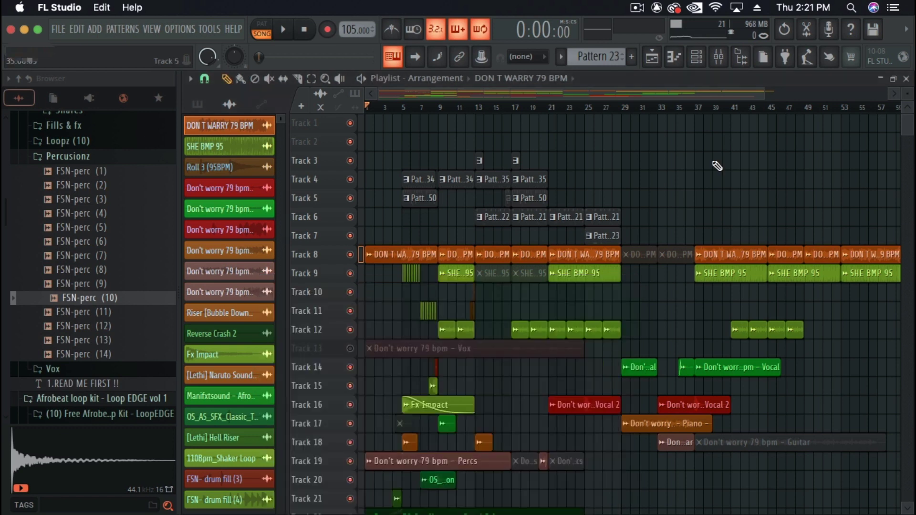
# Add an FL Keys instrument channel to the channel rack
pyautogui.click(718, 58)
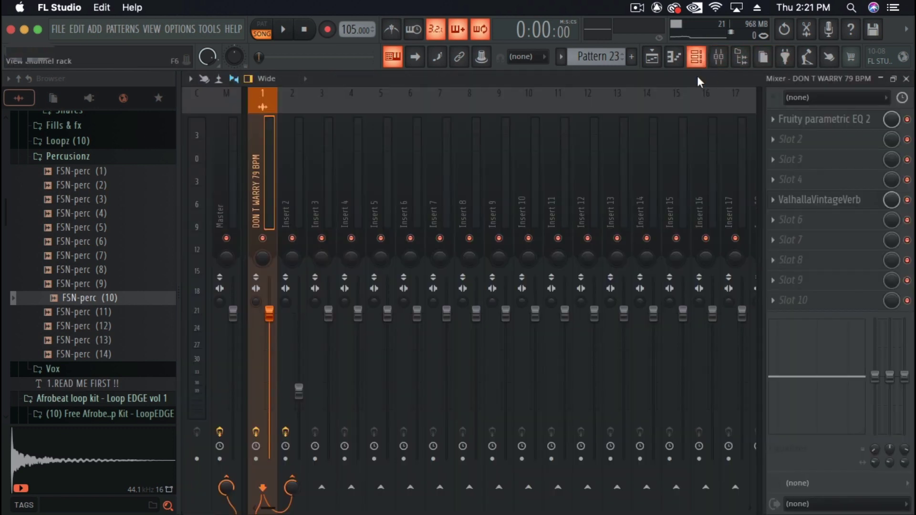
pyautogui.click(719, 59)
pyautogui.click(698, 60)
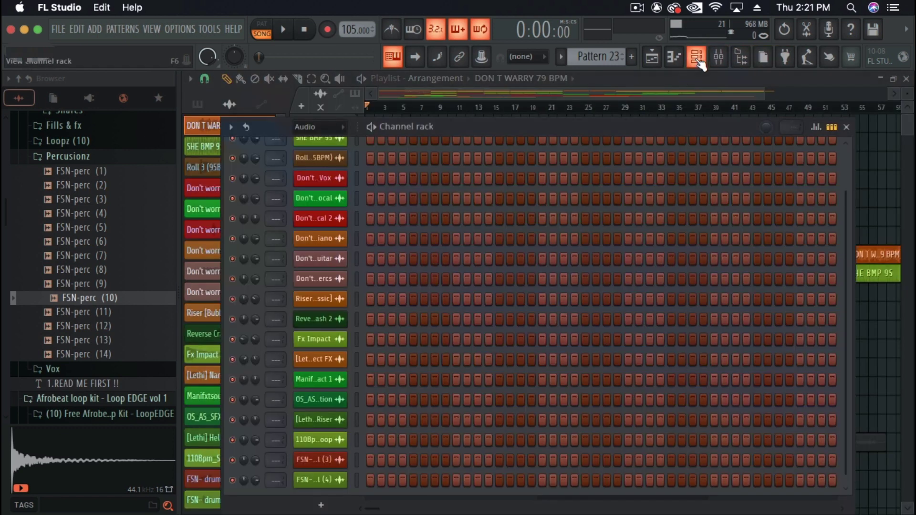
pyautogui.rightClick(337, 360)
pyautogui.moveTo(390, 428)
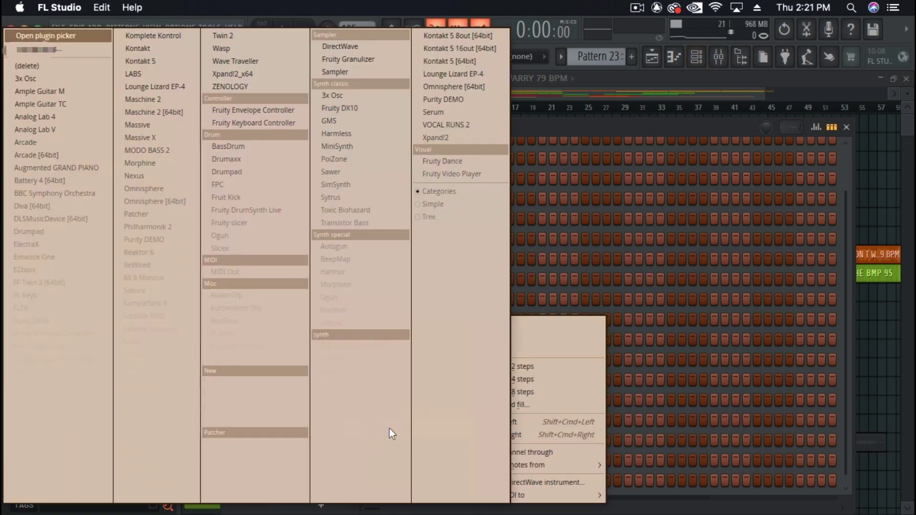
pyautogui.click(256, 335)
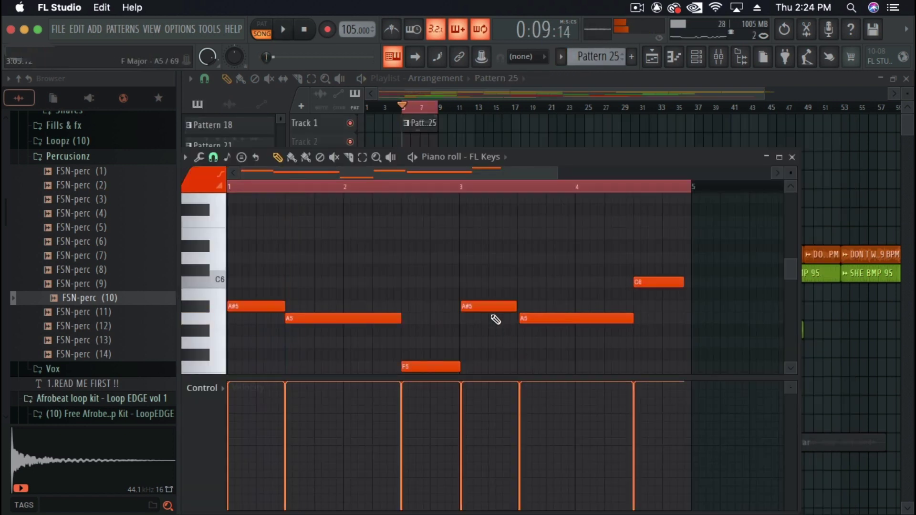
# In Pattern 25's FL Keys notes, align the second A#5 to the start of bar 3 and shift the following A5 slightly earlier
pyautogui.moveTo(487, 307); pyautogui.dragTo(486, 307)
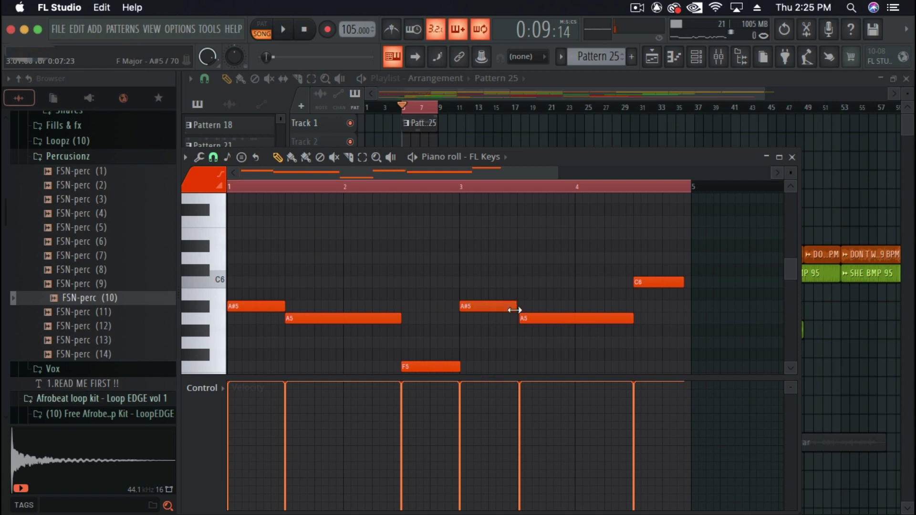
pyautogui.moveTo(528, 318); pyautogui.dragTo(525, 318)
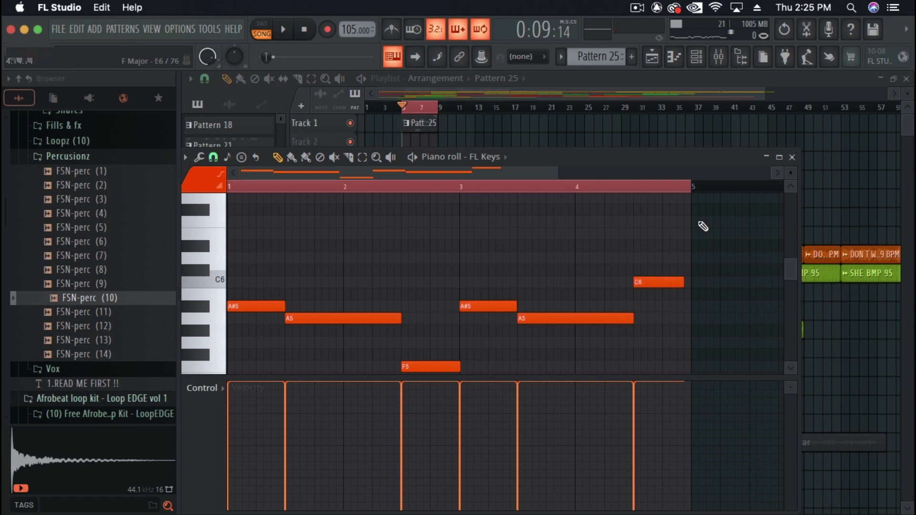
pyautogui.click(792, 157)
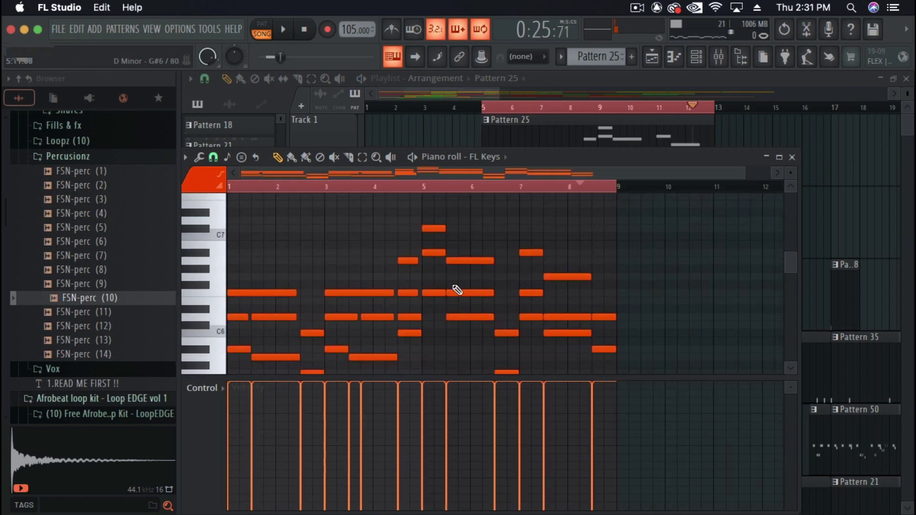
# Apply a strum to all FL Keys notes in Pattern 25 and reopen them in the piano roll
pyautogui.scroll(-3, 453, 288)
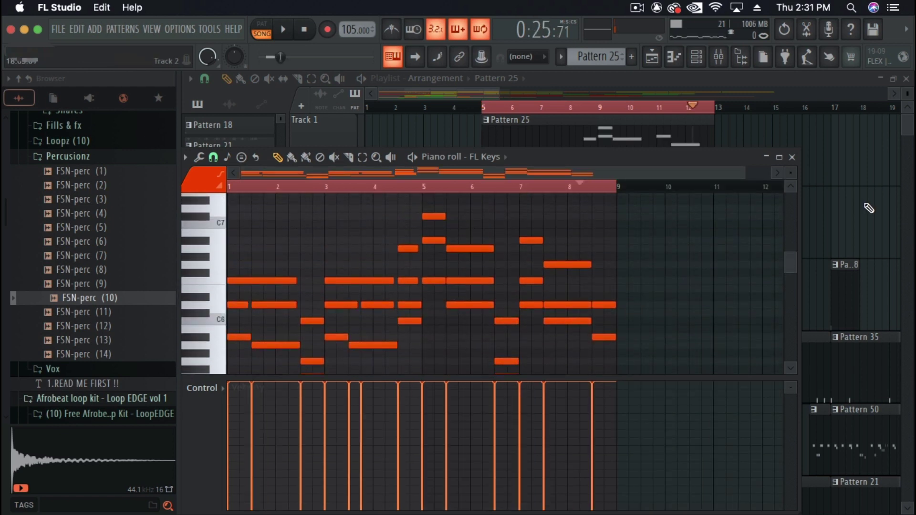
pyautogui.click(199, 157)
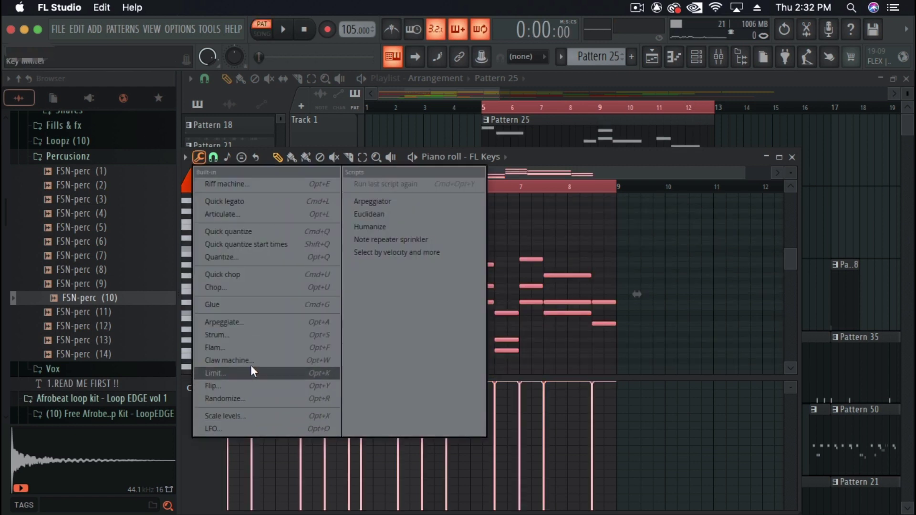
pyautogui.click(248, 339)
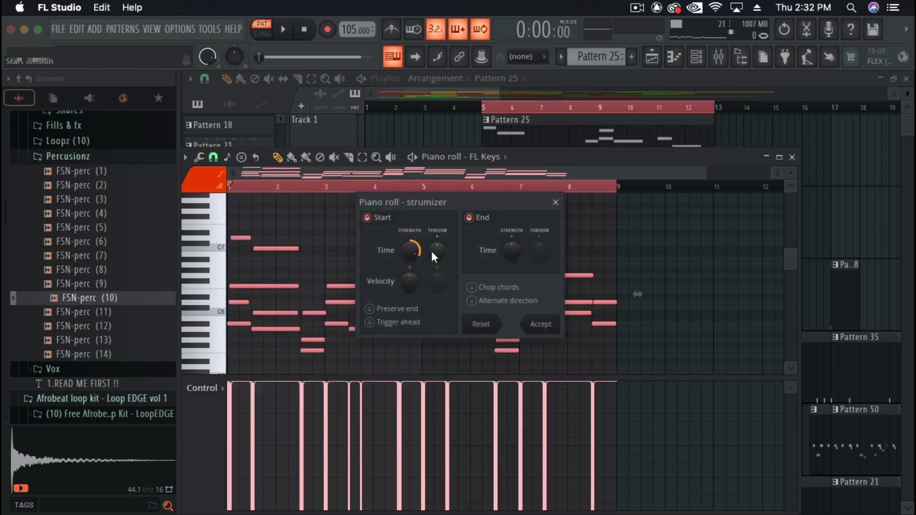
pyautogui.press('space')
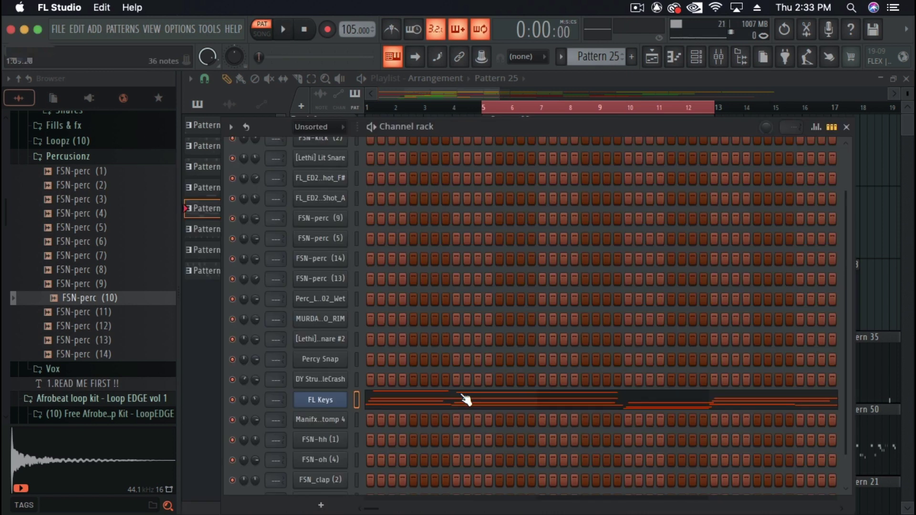
pyautogui.click(465, 399)
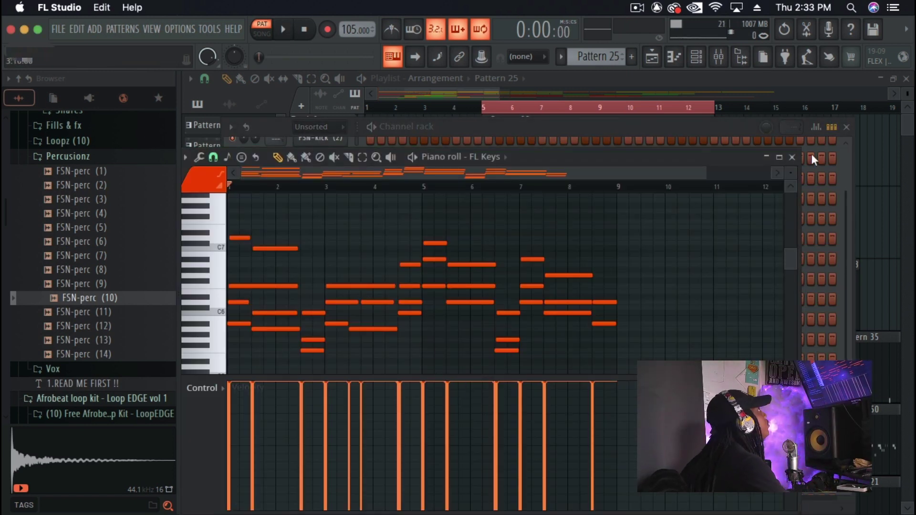
# Insert an Analog Lab V instrument channel above FL Keys and audition its chords in song mode
pyautogui.click(792, 157)
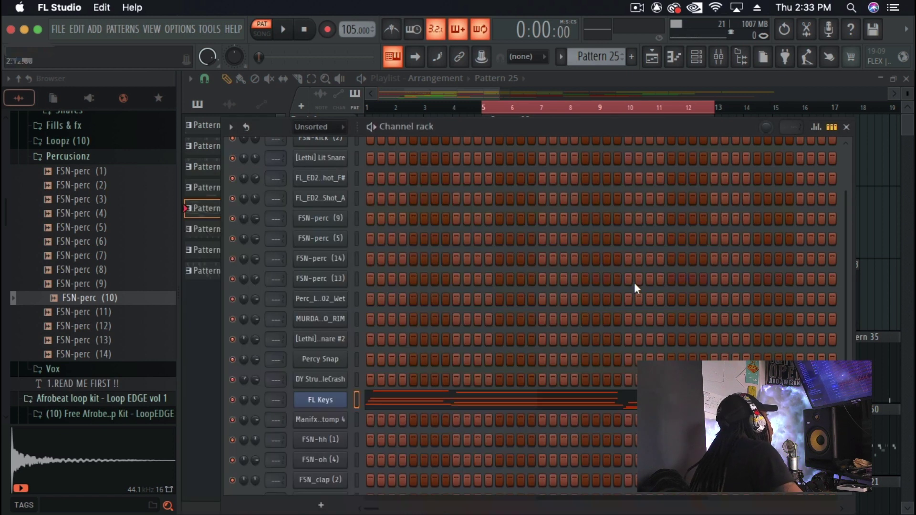
pyautogui.rightClick(335, 401)
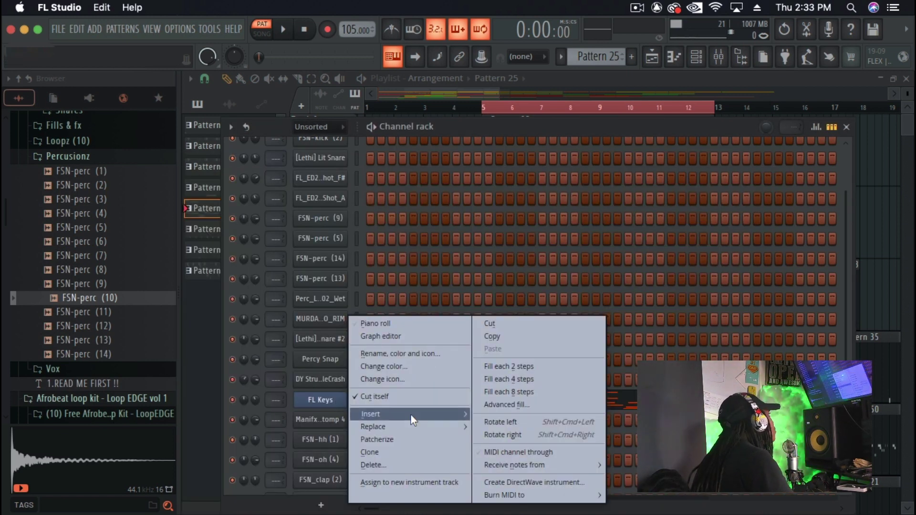
pyautogui.moveTo(410, 415)
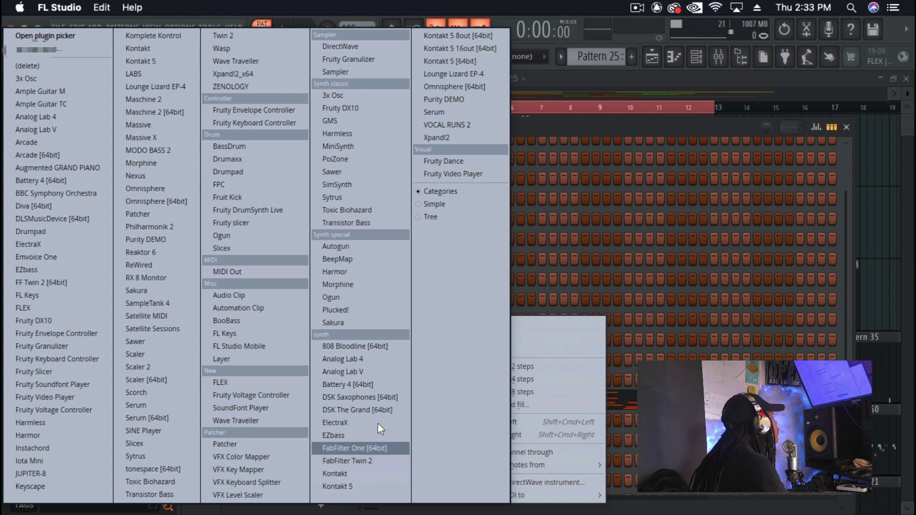
pyautogui.click(368, 371)
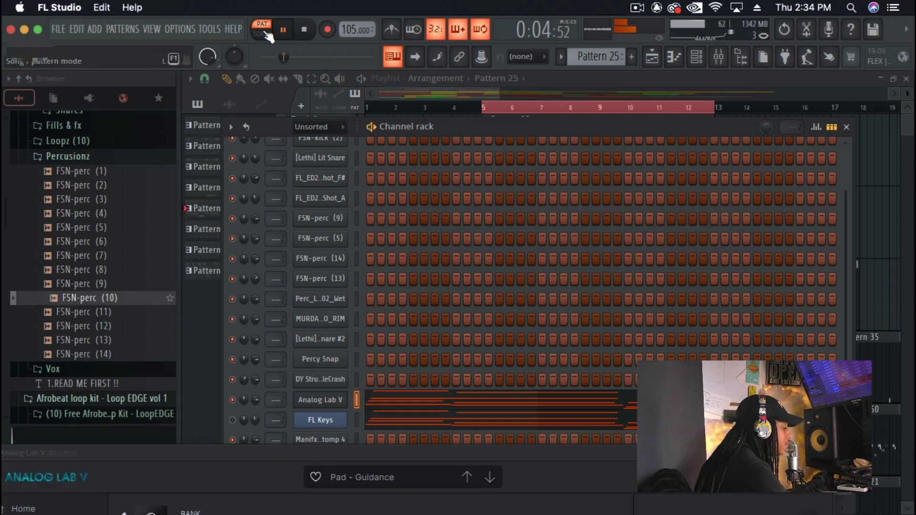
pyautogui.click(265, 33)
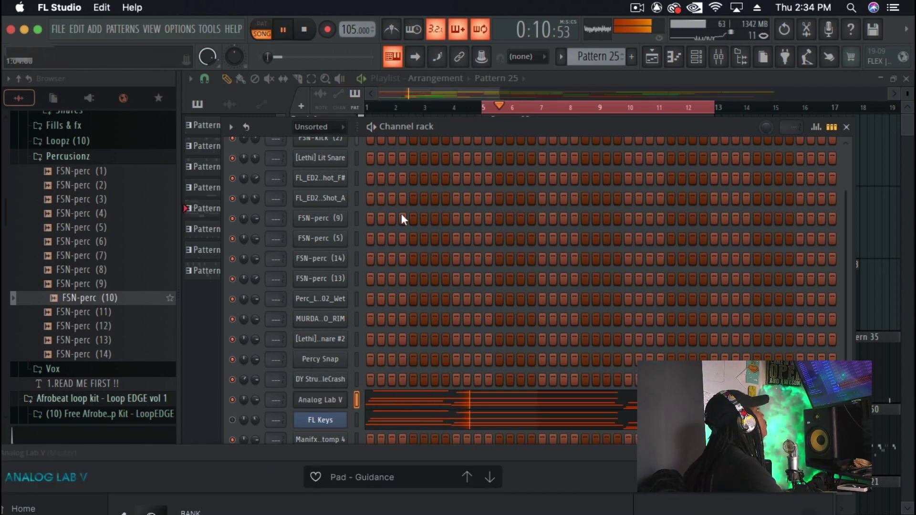
# Route the Analog Lab V channel to mixer track 3 and load Fruity Parametric EQ 2 in its first effect slot
pyautogui.moveTo(373, 449); pyautogui.dragTo(371, 460)
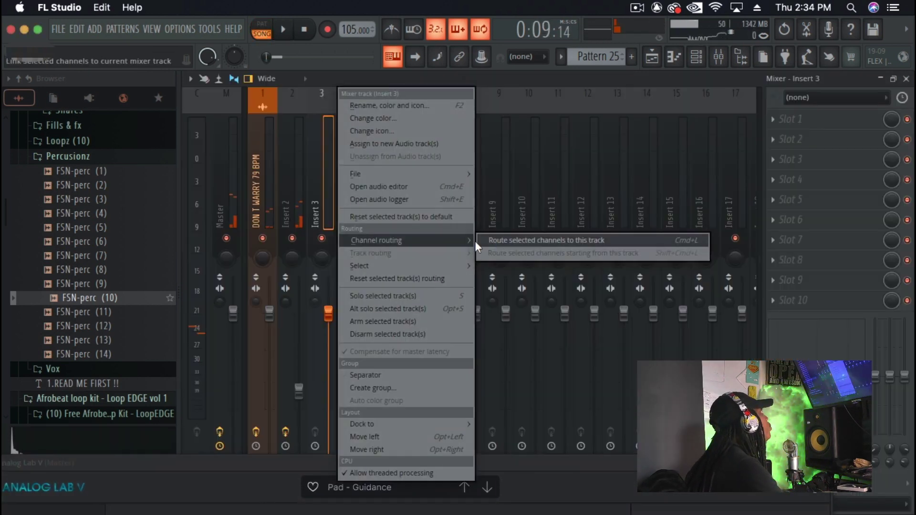
pyautogui.click(566, 238)
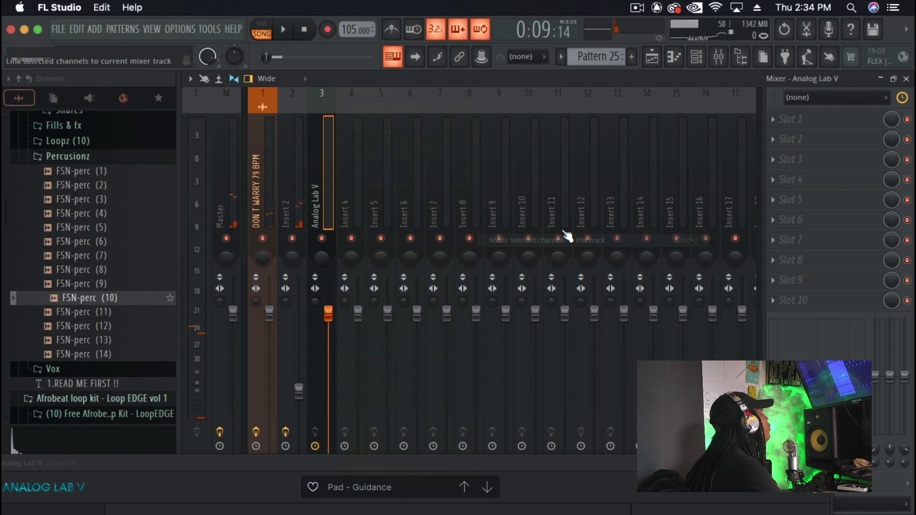
pyautogui.click(822, 132)
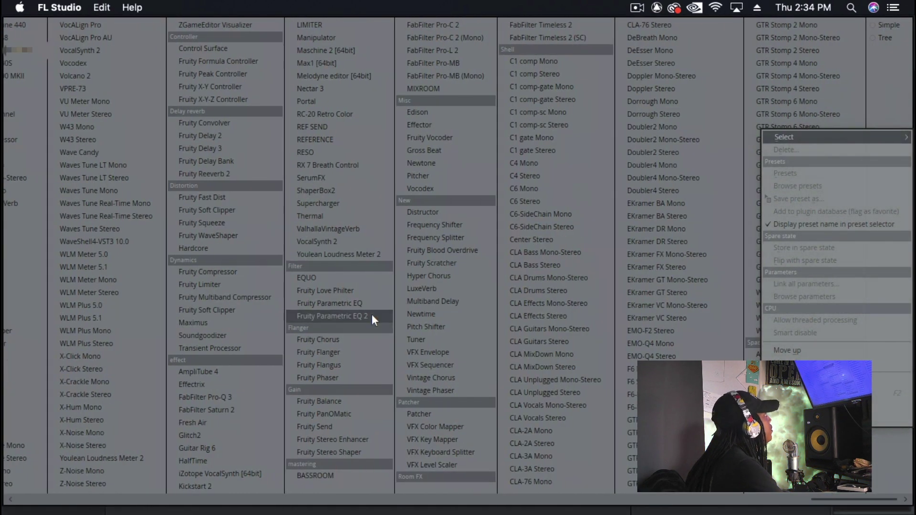
pyautogui.click(363, 312)
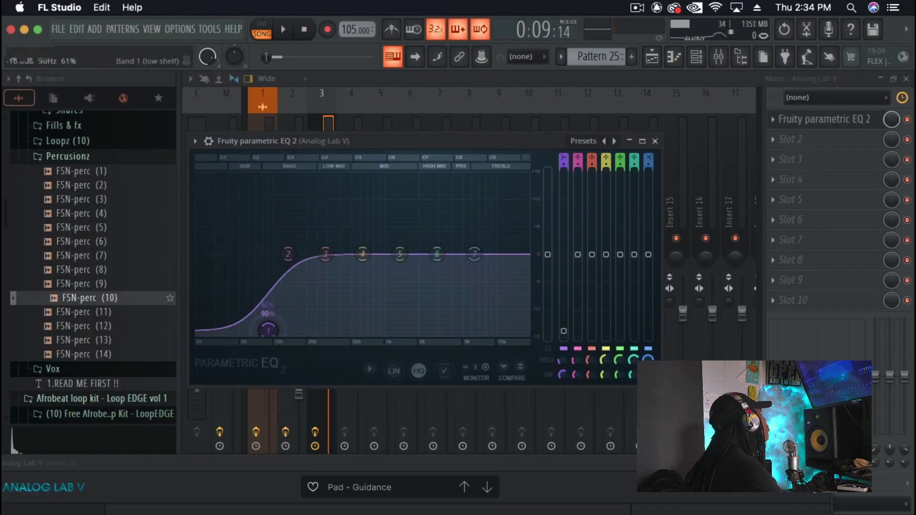
# Shift the Analog Lab V equalizer's band 1 low cut higher, lower the track's mixer level during playback, and close the mixer
pyautogui.moveTo(268, 331); pyautogui.dragTo(328, 341)
pyautogui.press('space')
pyautogui.click(655, 142)
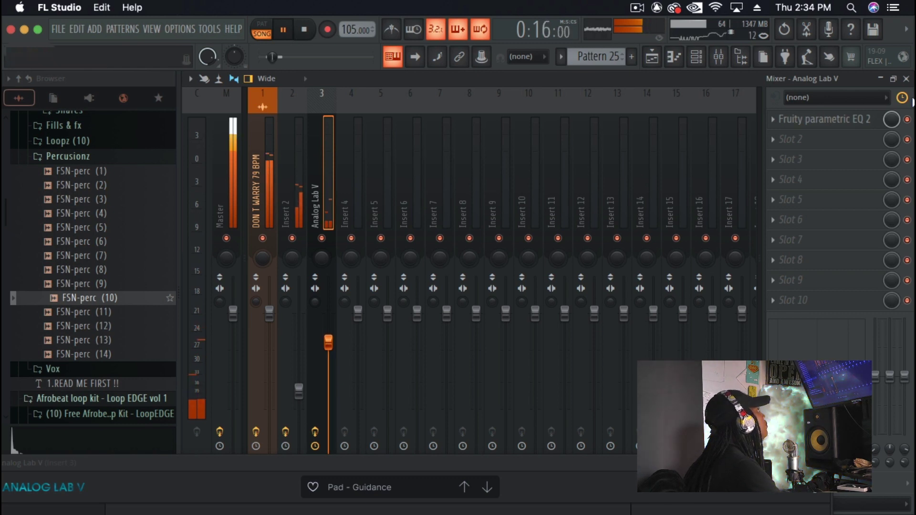
pyautogui.press('space')
pyautogui.click(906, 78)
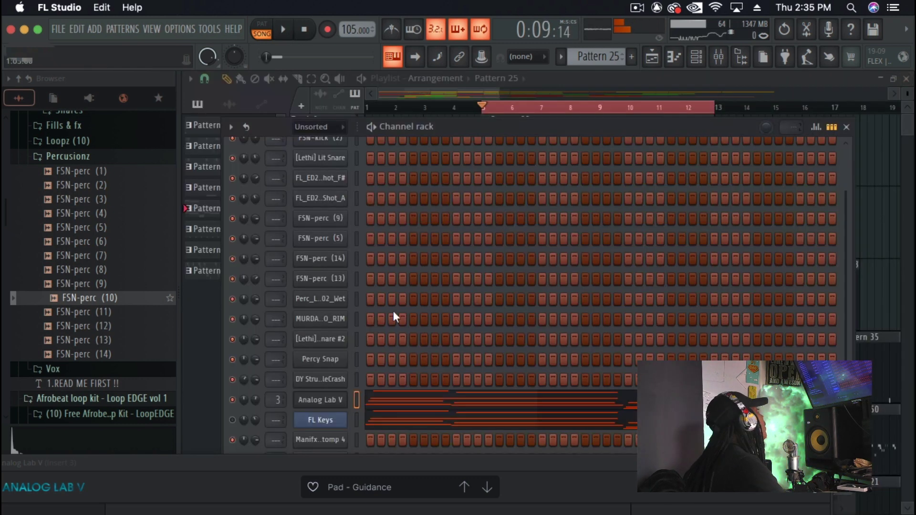
# Clone the Analog Lab V channel
pyautogui.rightClick(331, 398)
pyautogui.click(382, 452)
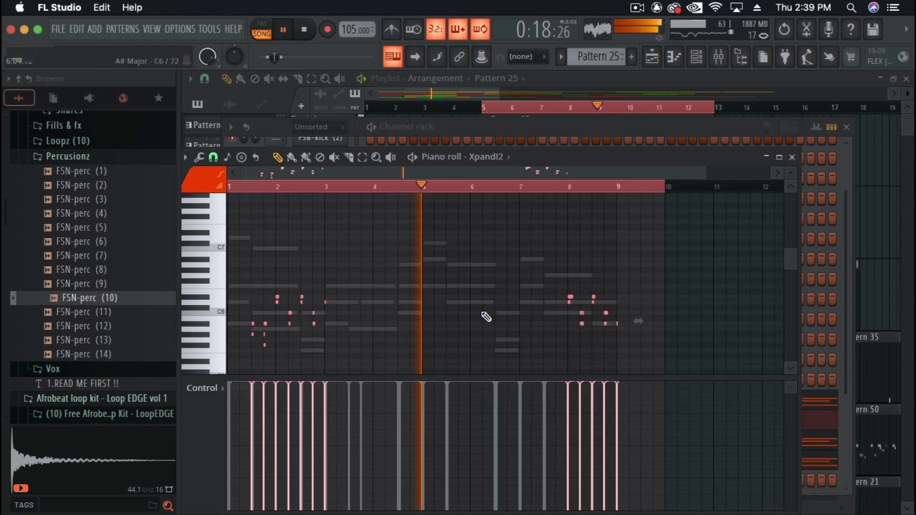
# Undo the quick quantize of the Xpand!2 notes and change the piano roll's snap resolution
pyautogui.press('super+z')
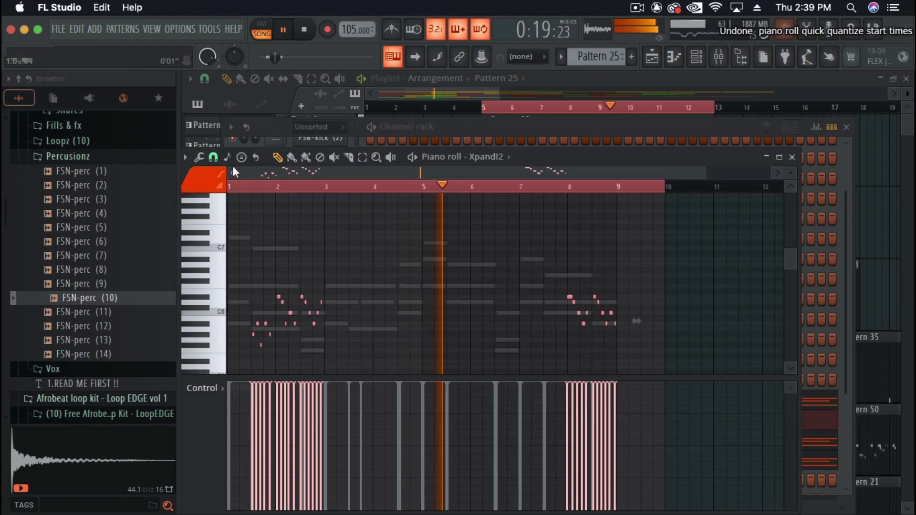
pyautogui.click(213, 157)
pyautogui.click(236, 305)
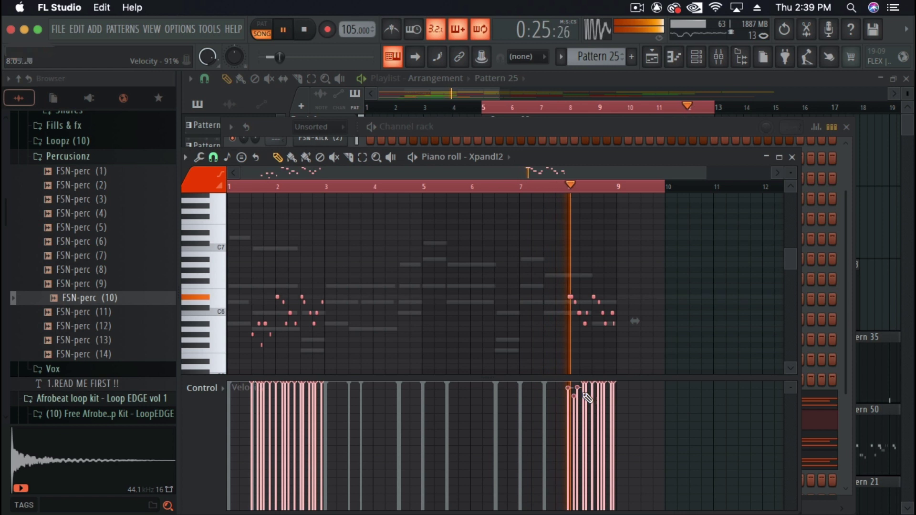
# Vary the velocities of the Xpand!2 notes in bar 8 of Pattern 25
pyautogui.moveTo(572, 393); pyautogui.dragTo(598, 396)
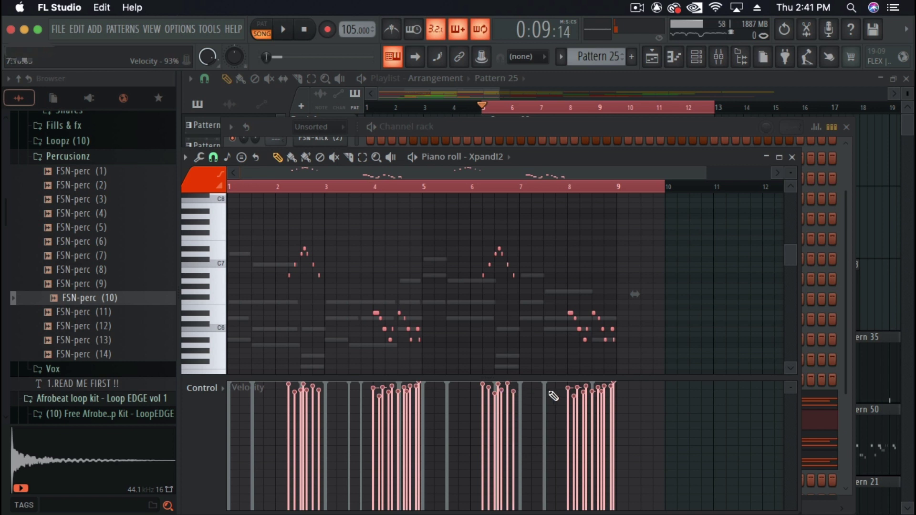
pyautogui.moveTo(552, 231); pyautogui.dragTo(491, 237)
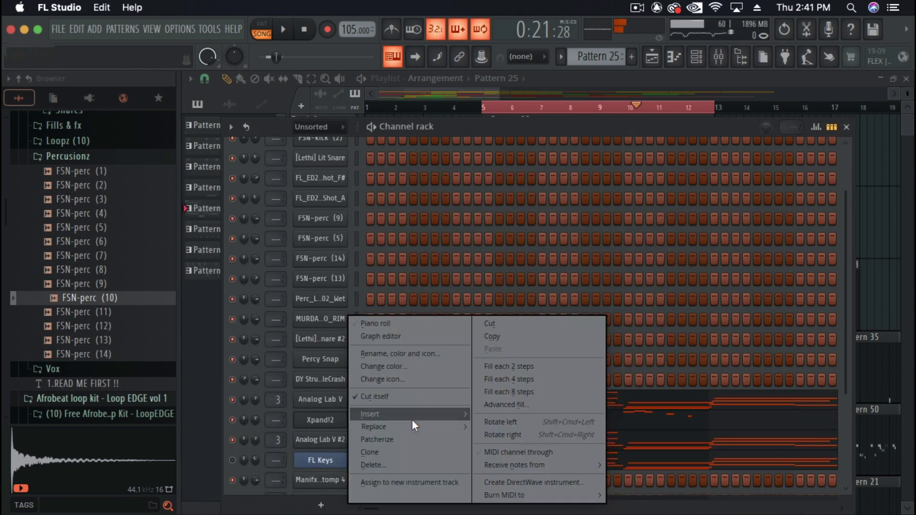
# Insert a second Xpand!2 instrument channel and open the sound choices for part A
pyautogui.moveTo(413, 412)
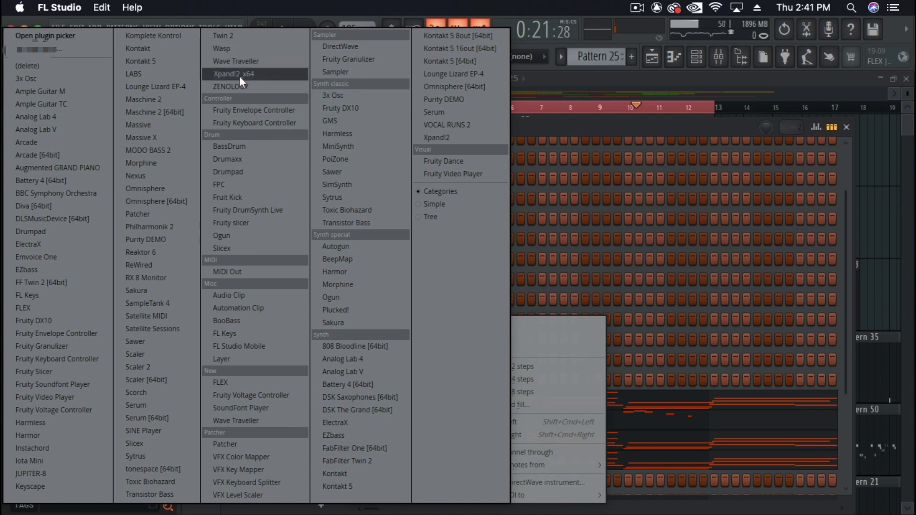
pyautogui.click(474, 139)
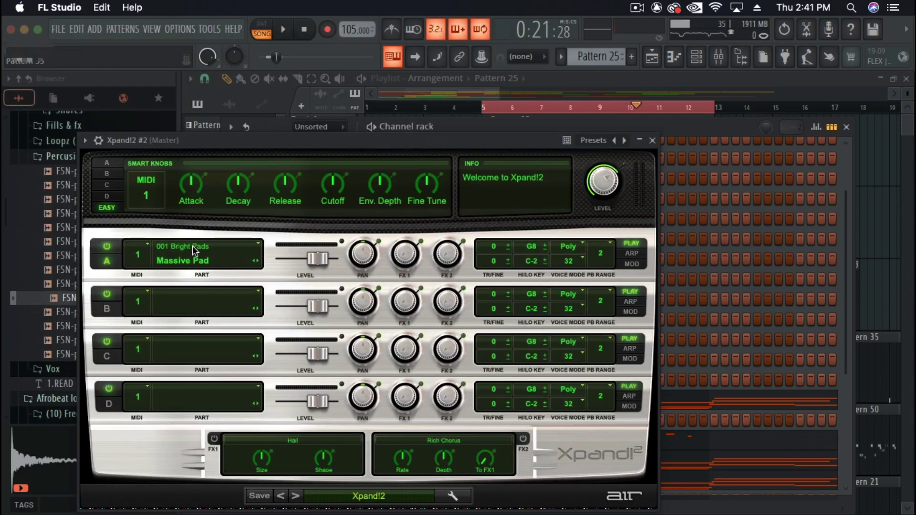
pyautogui.click(193, 253)
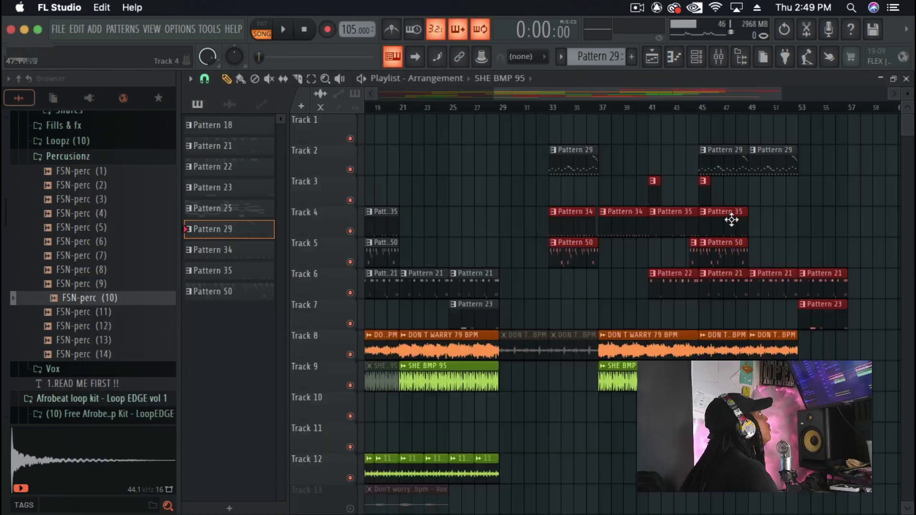
# Select Pattern 35 from the playlist and play the full arrangement from bar 1
pyautogui.click(731, 219)
pyautogui.moveTo(670, 92); pyautogui.dragTo(385, 91)
pyautogui.click(367, 108)
pyautogui.press('space')
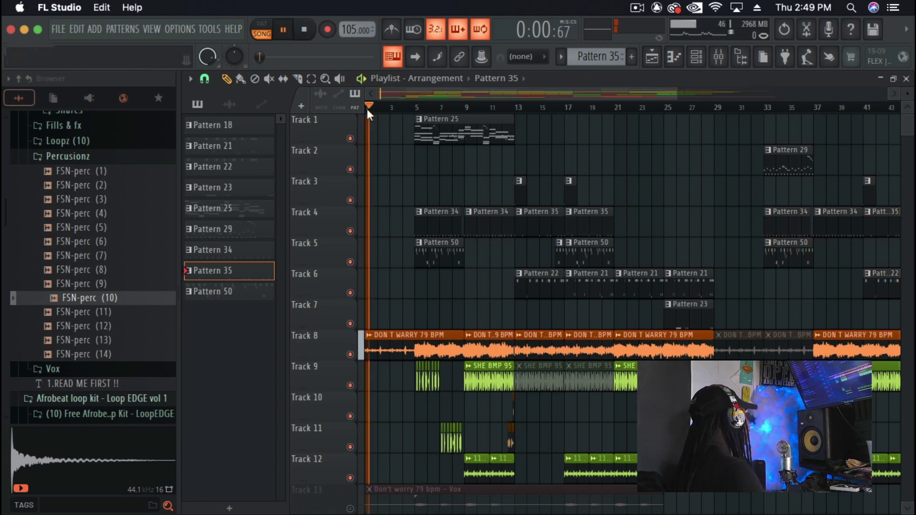